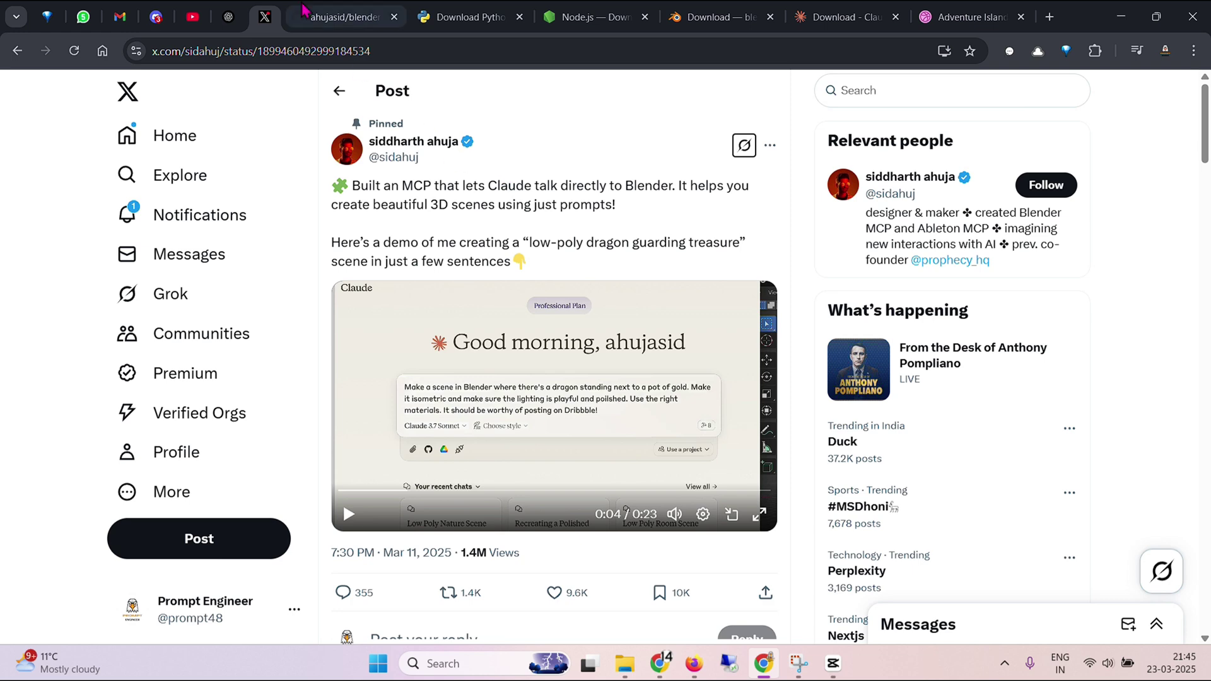
Step: Switch from the X post to the ahujasid/blender-mcp GitHub repository tab
{"action": "left_click", "coordinate": [339, 24]}
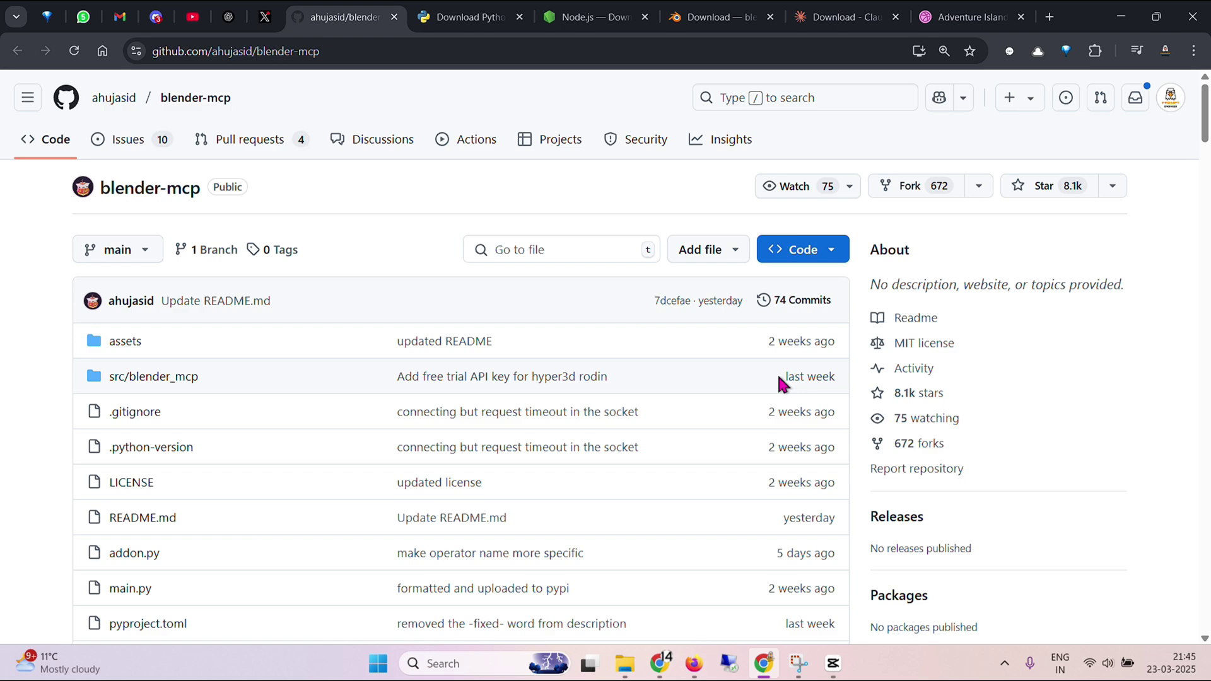
Step: Read the blender-mcp README's Installation and Usage sections, then show the Python downloads page
{"action": "scroll", "coordinate": [779, 379], "scroll_direction": "down", "scroll_amount": 2}
{"action": "scroll", "coordinate": [779, 384], "scroll_direction": "down", "scroll_amount": 3}
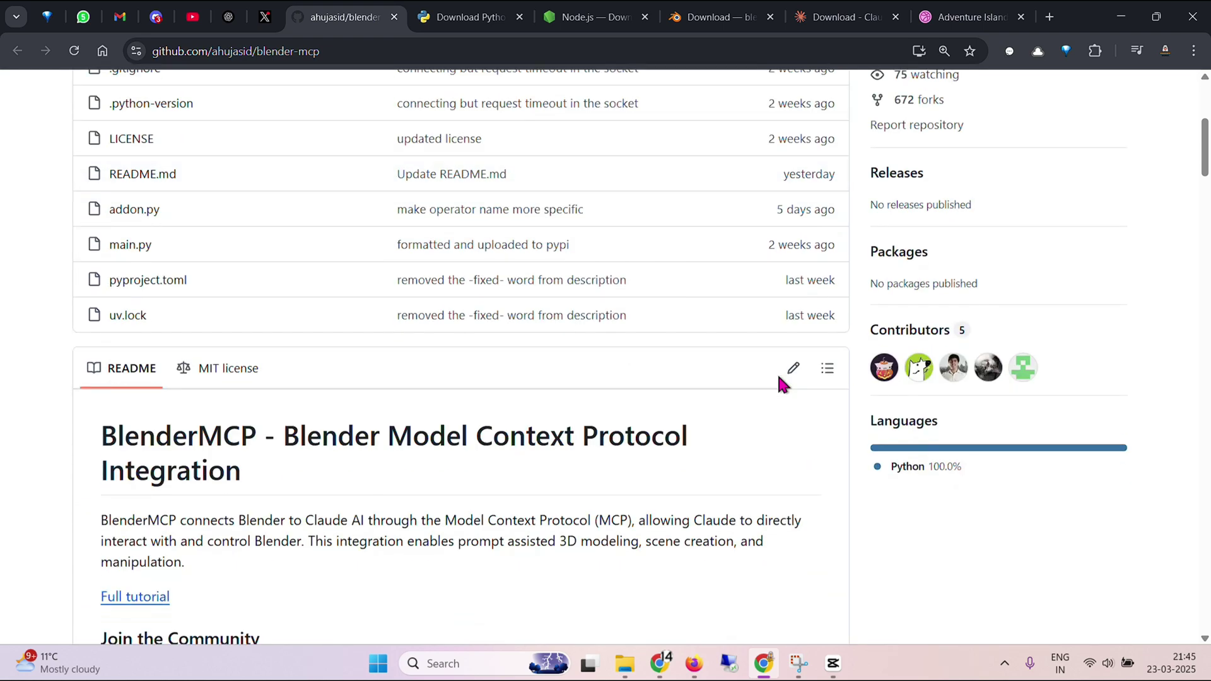
{"action": "scroll", "coordinate": [779, 384], "scroll_direction": "down", "scroll_amount": 7}
{"action": "scroll", "coordinate": [782, 383], "scroll_direction": "down", "scroll_amount": 20}
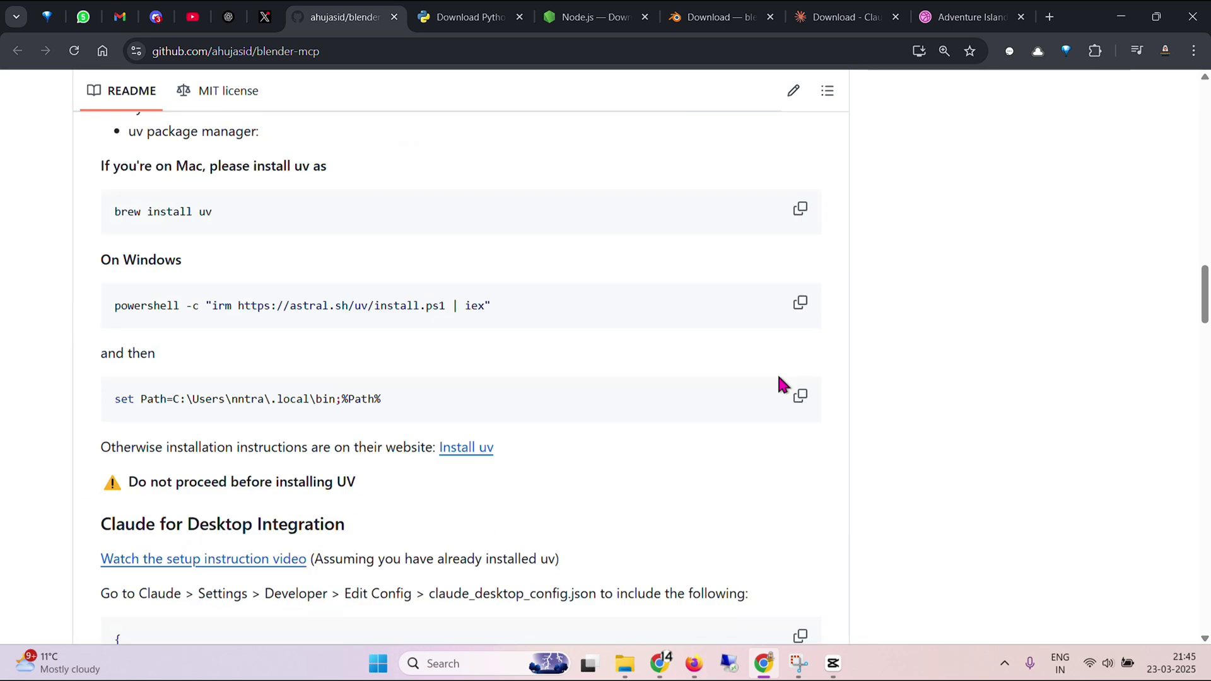
{"action": "scroll", "coordinate": [782, 383], "scroll_direction": "up", "scroll_amount": 5}
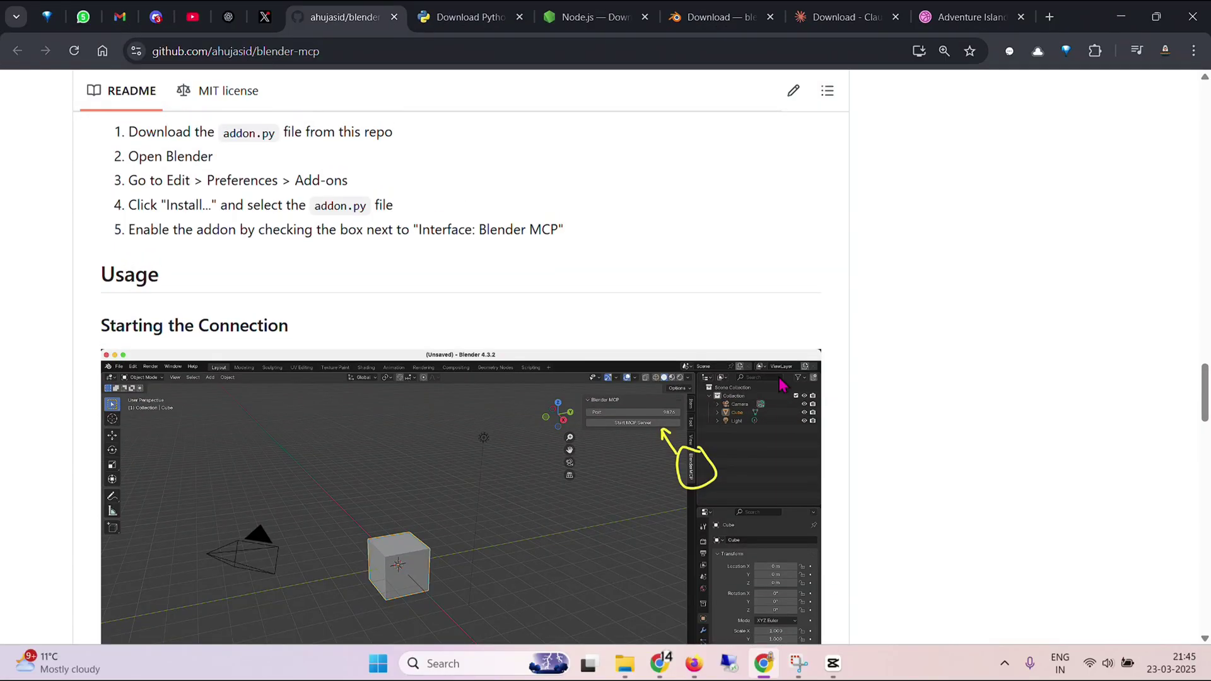
{"action": "scroll", "coordinate": [780, 385], "scroll_direction": "down", "scroll_amount": 2}
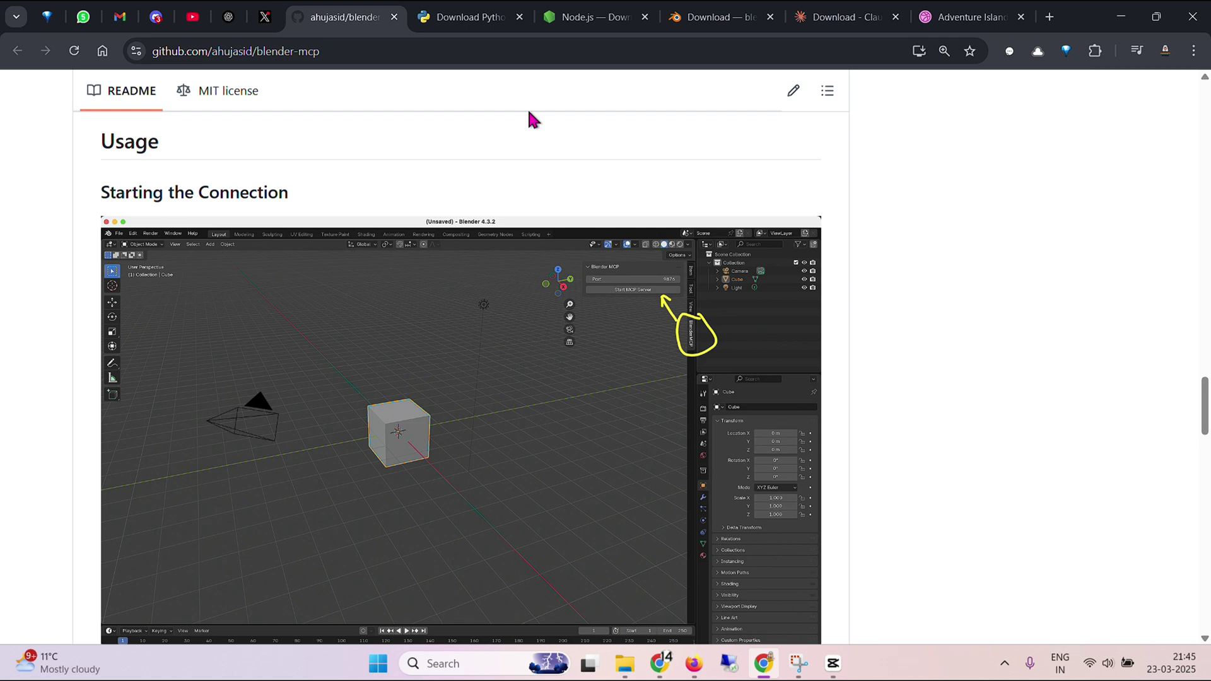
{"action": "left_click", "coordinate": [477, 18]}
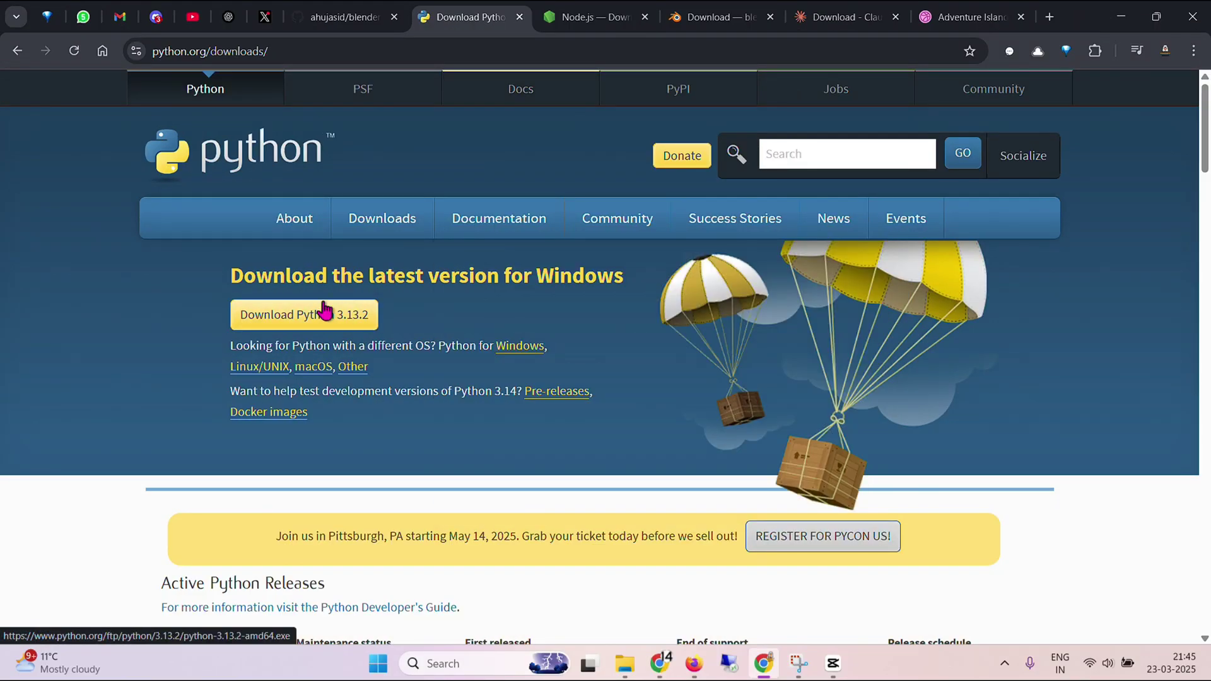
Step: Open the Python releases for Windows, then show the Node.js v22.14.0 download page
{"action": "left_click", "coordinate": [517, 348]}
{"action": "left_click", "coordinate": [587, 20]}
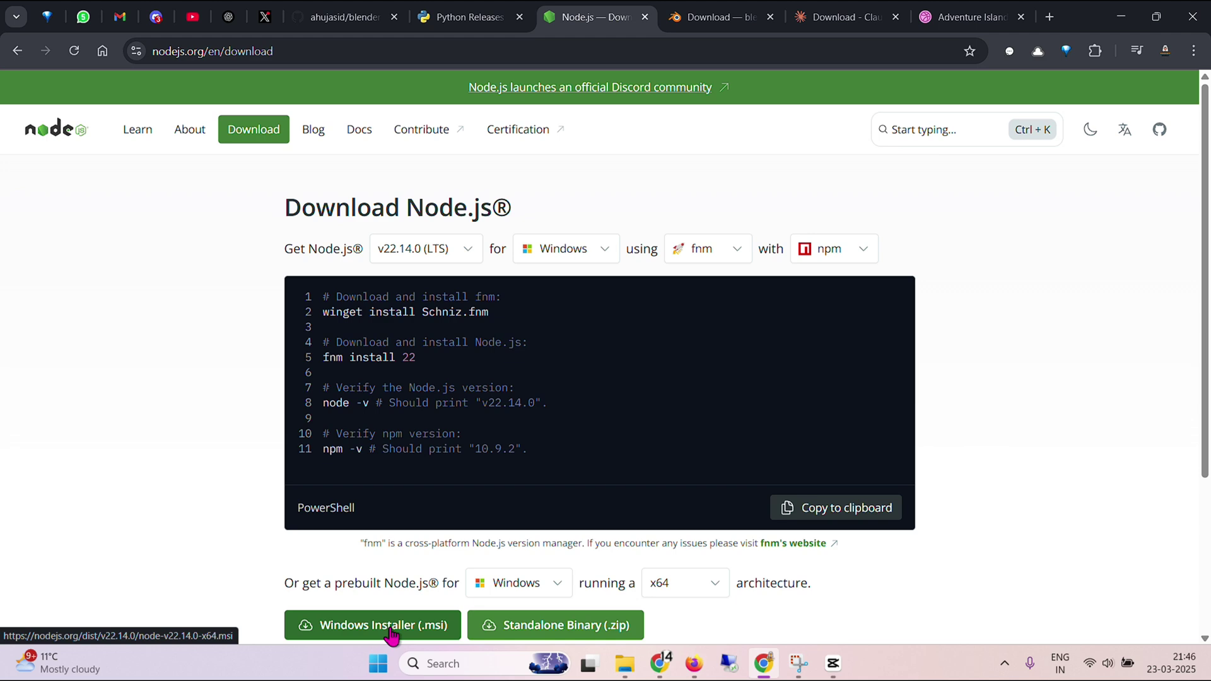
Step: Open Command Prompt and run npm -v and npx -v, confirming version 10.9.2
{"action": "key", "text": "super"}
{"action": "type", "text": "cmd"}
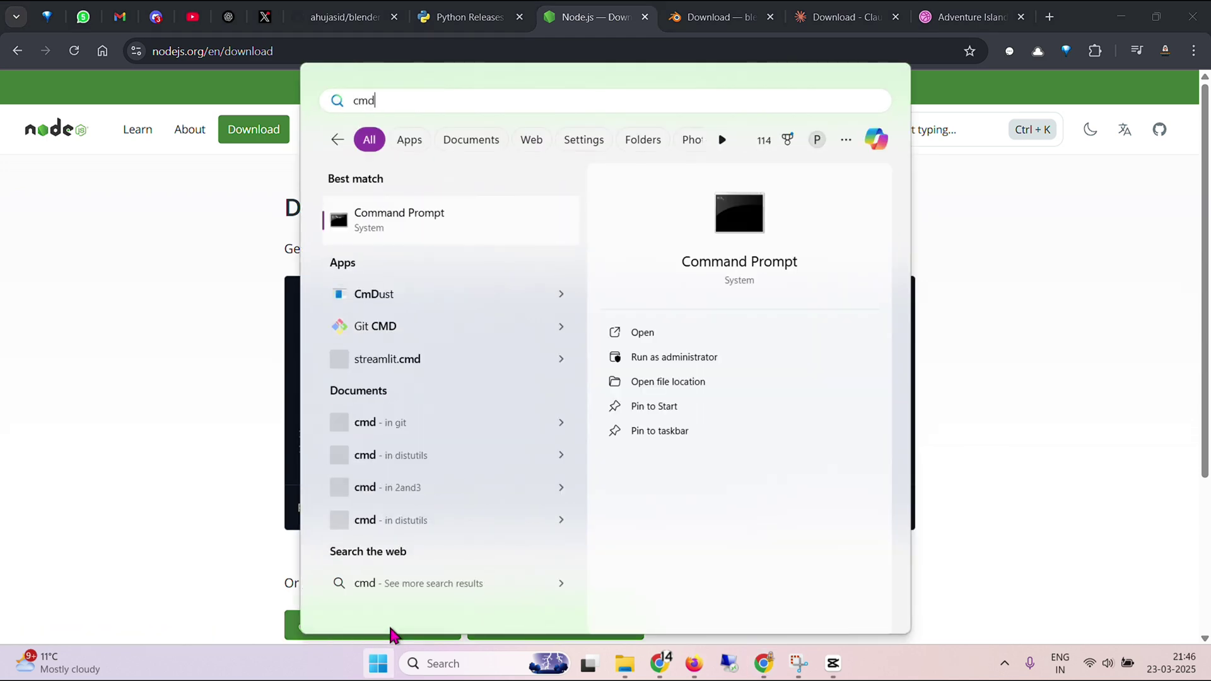
{"action": "key", "text": "Return"}
{"action": "type", "text": "n"}
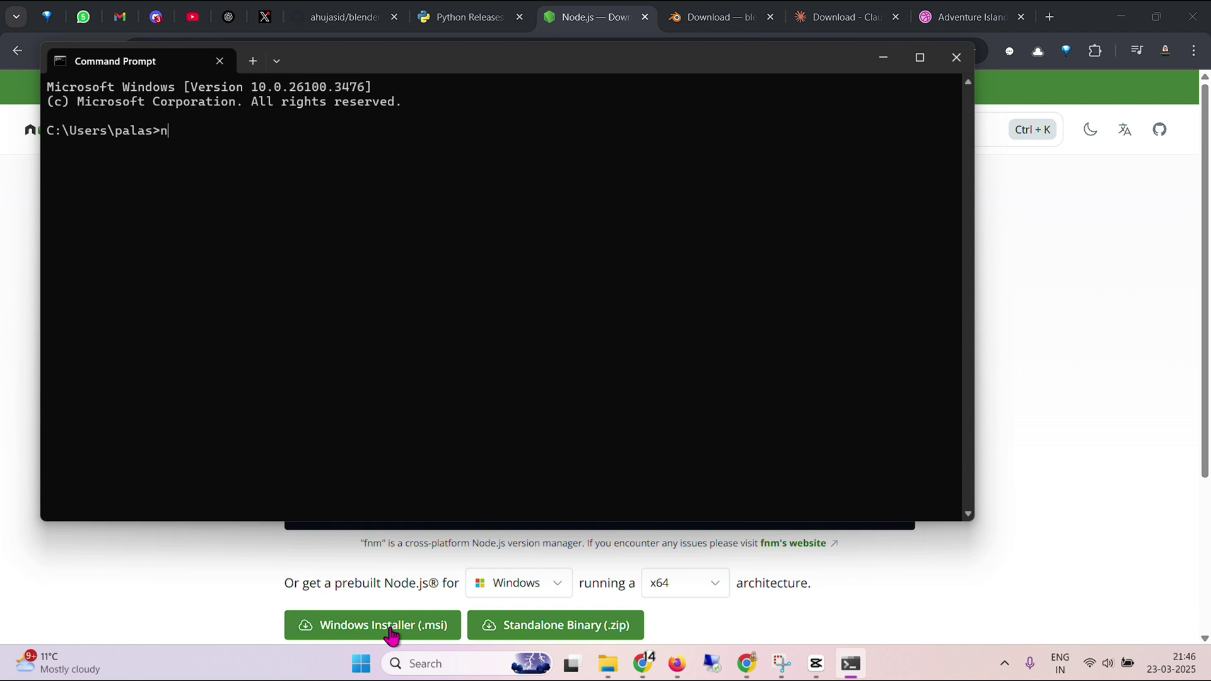
{"action": "type", "text": "pm -v"}
{"action": "key", "text": "Return"}
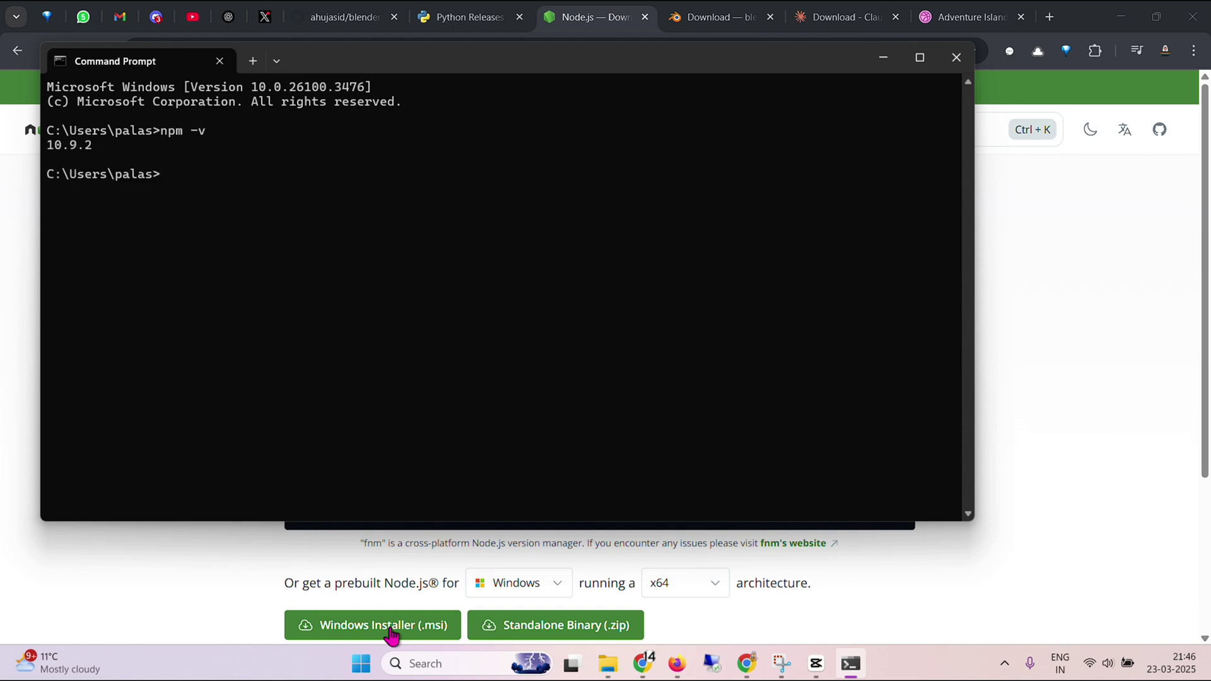
{"action": "type", "text": "npx -v"}
{"action": "key", "text": "Return"}
Step: Return to Chrome and show the Blender v4.4 Windows installer download page
{"action": "left_click", "coordinate": [686, 42]}
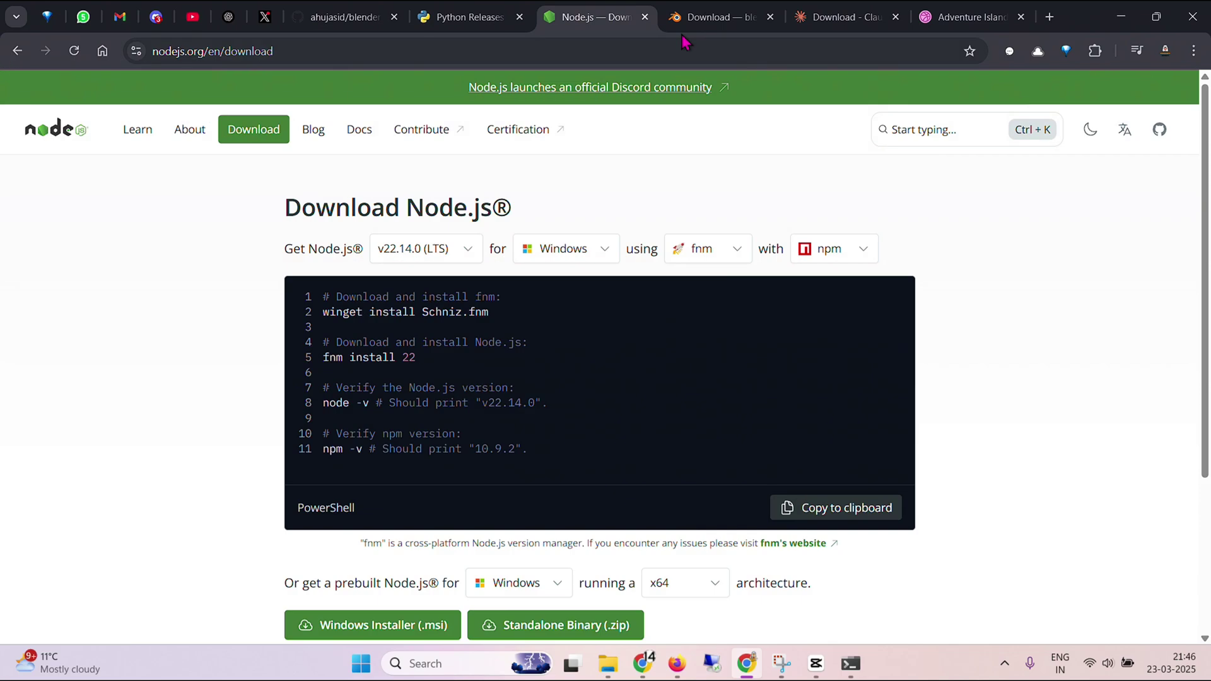
{"action": "left_click", "coordinate": [732, 21]}
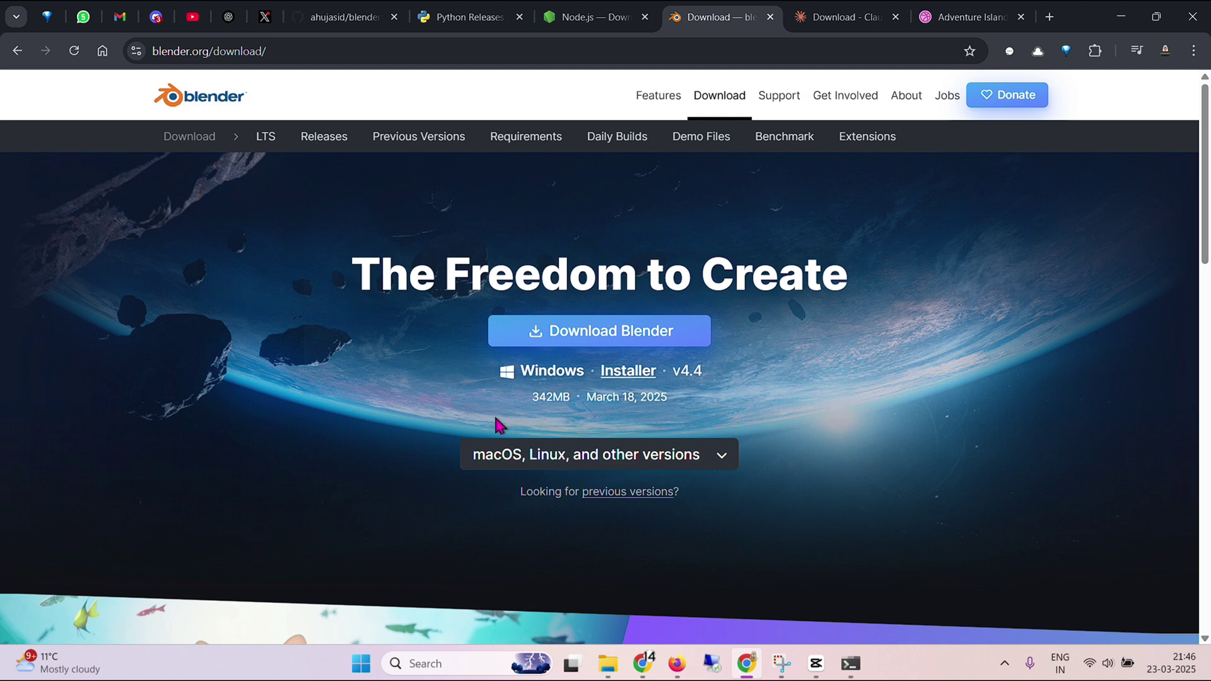
{"action": "key", "text": "super"}
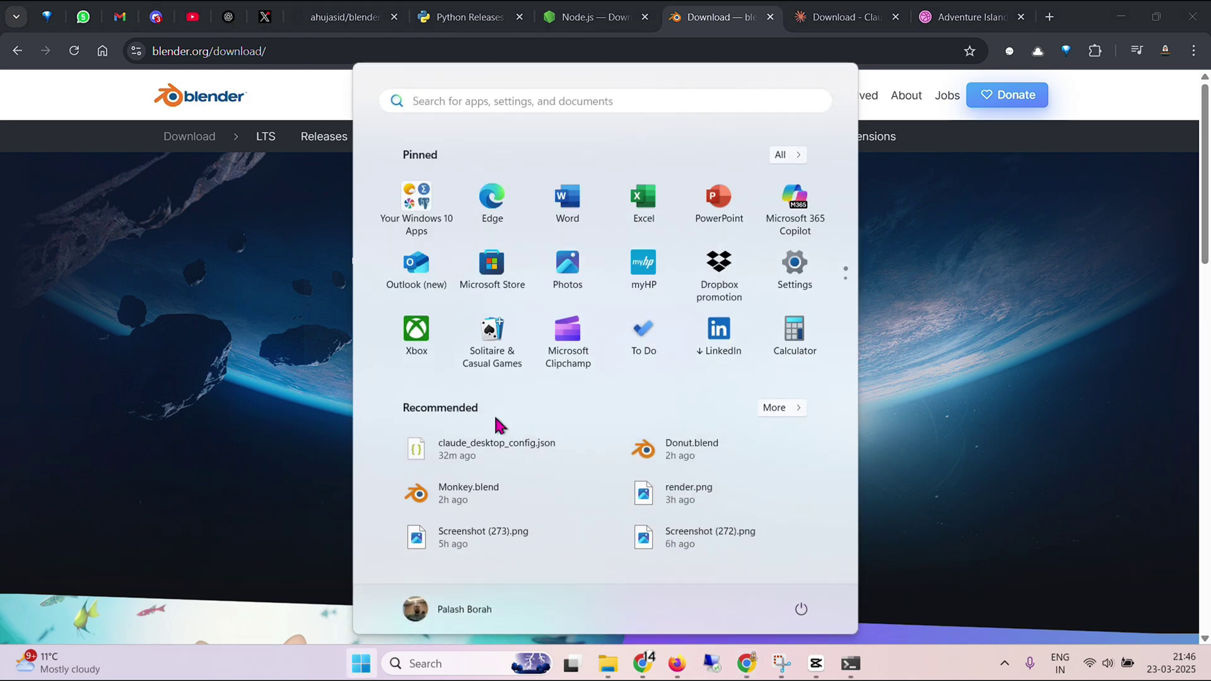
Step: Launch Blender 4.4 from Start search and dismiss the splash to reach the default cube scene
{"action": "type", "text": "blender"}
{"action": "key", "text": "Return"}
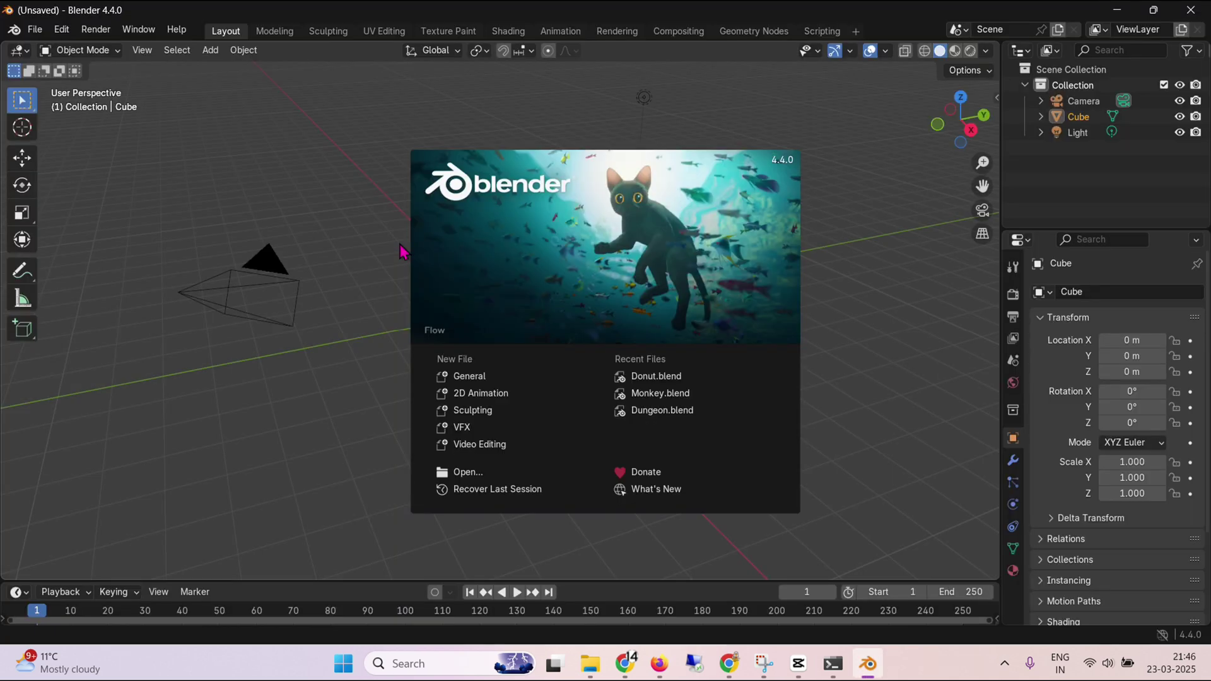
{"action": "left_click", "coordinate": [296, 207]}
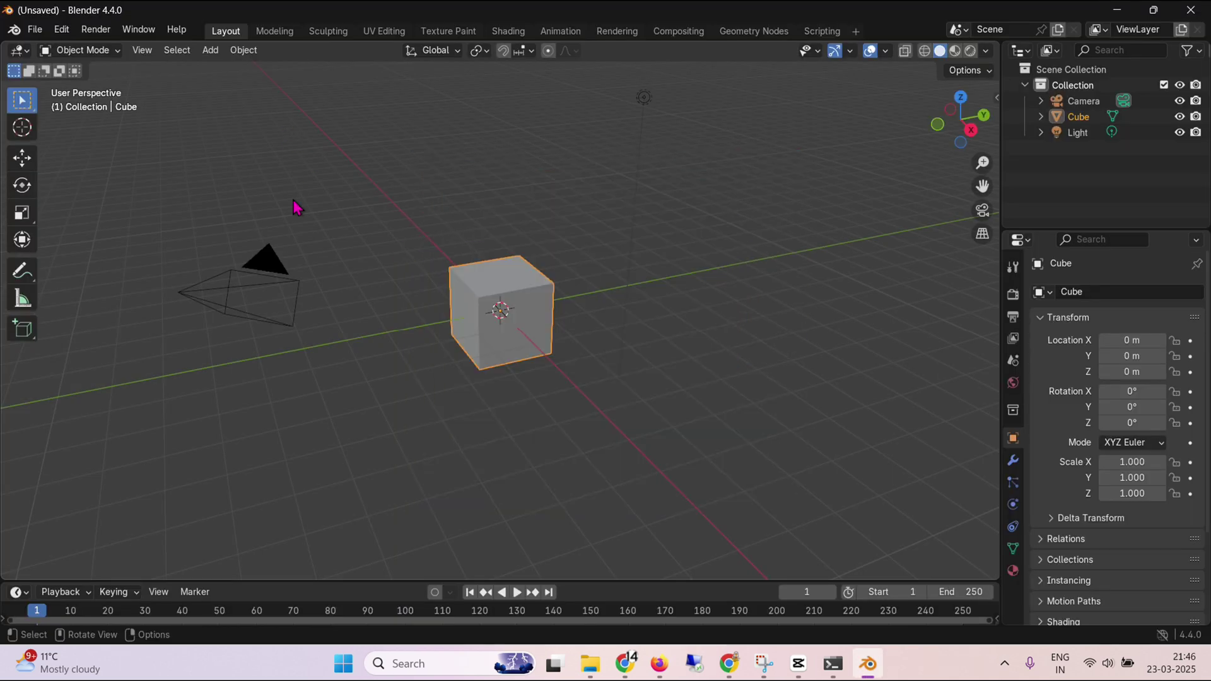
Step: Minimise Blender, show the Claude for Desktop download page, and search Windows for 'claud'
{"action": "left_click", "coordinate": [1117, 10]}
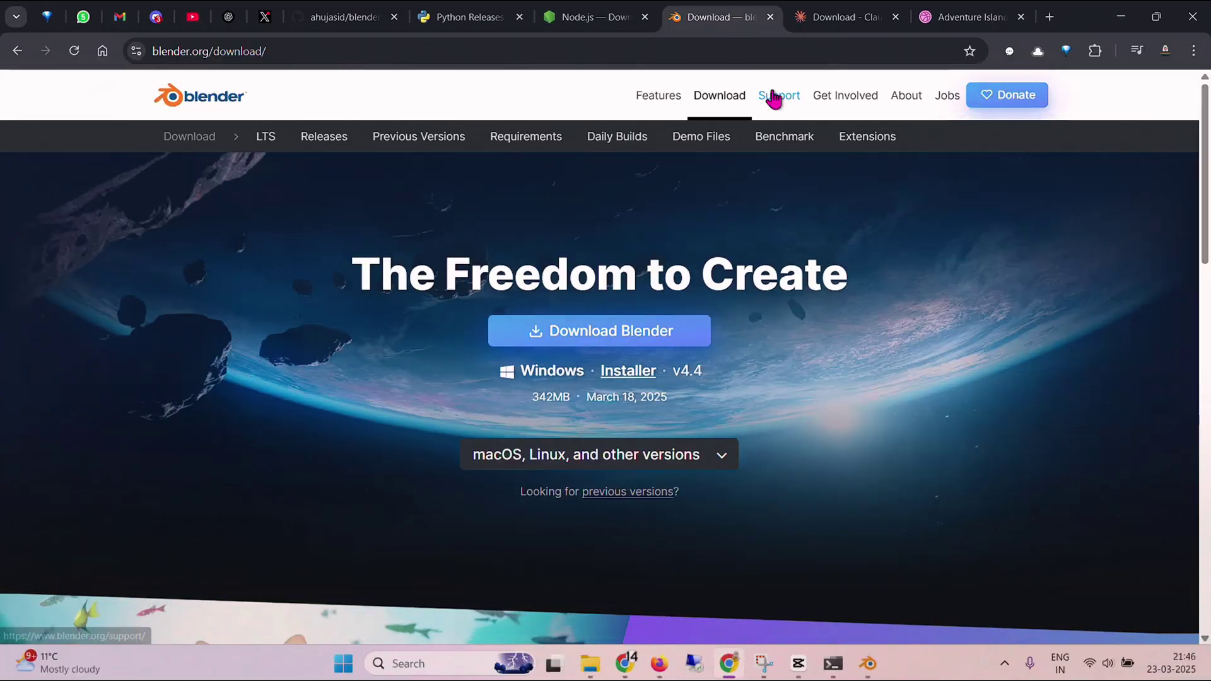
{"action": "left_click", "coordinate": [833, 17]}
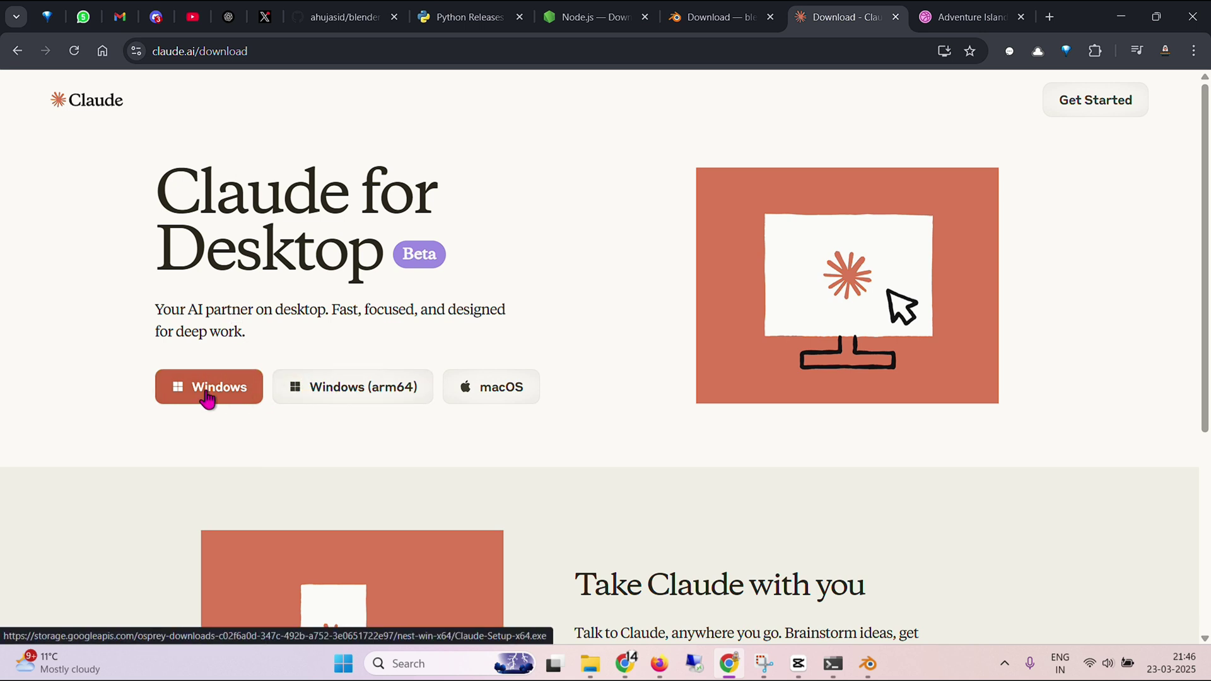
{"action": "key", "text": "super"}
{"action": "type", "text": "claud"}
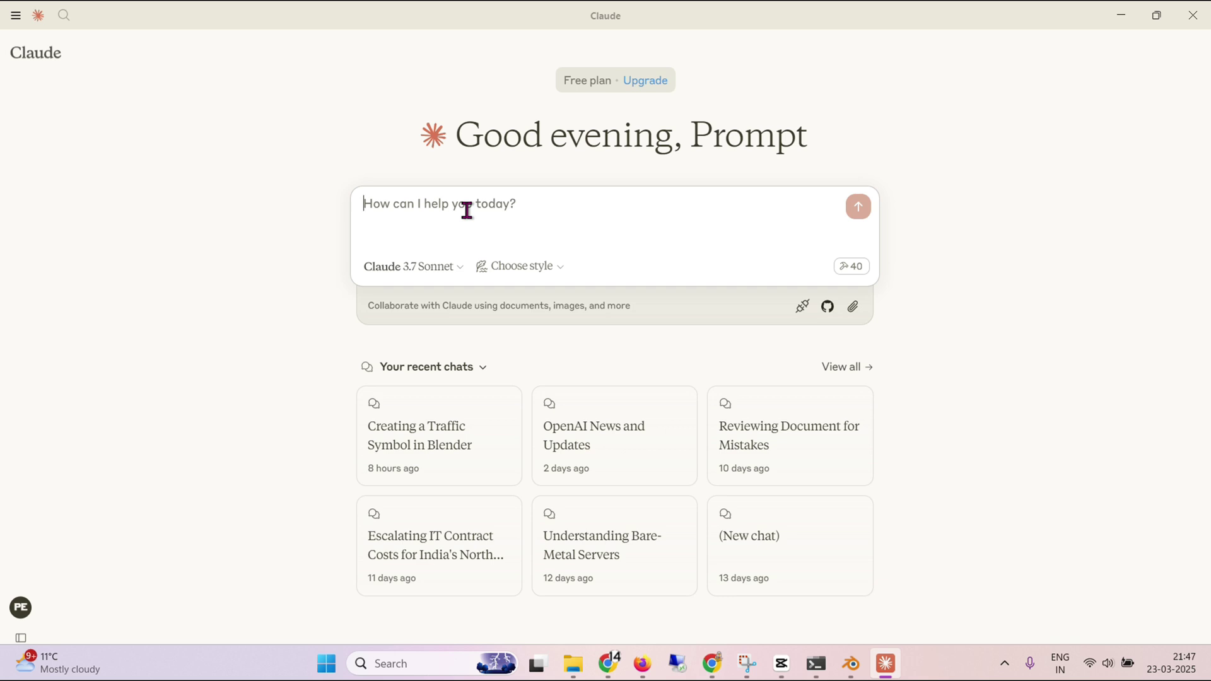
Step: Bring Chrome back to the blender-mcp README's 'Starting the Connection' section
{"action": "left_click", "coordinate": [711, 670]}
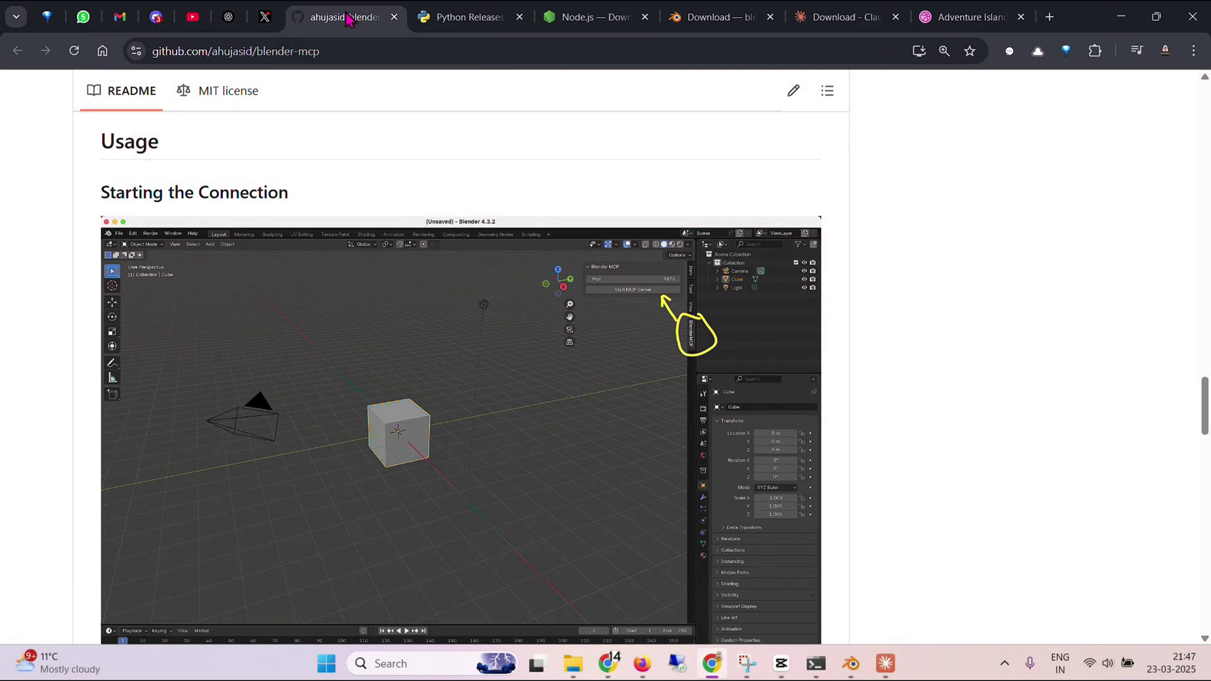
Step: Scroll the README to the claude_desktop_config.json mcpServers snippet for Claude for Desktop
{"action": "scroll", "coordinate": [1002, 299], "scroll_direction": "up", "scroll_amount": 8}
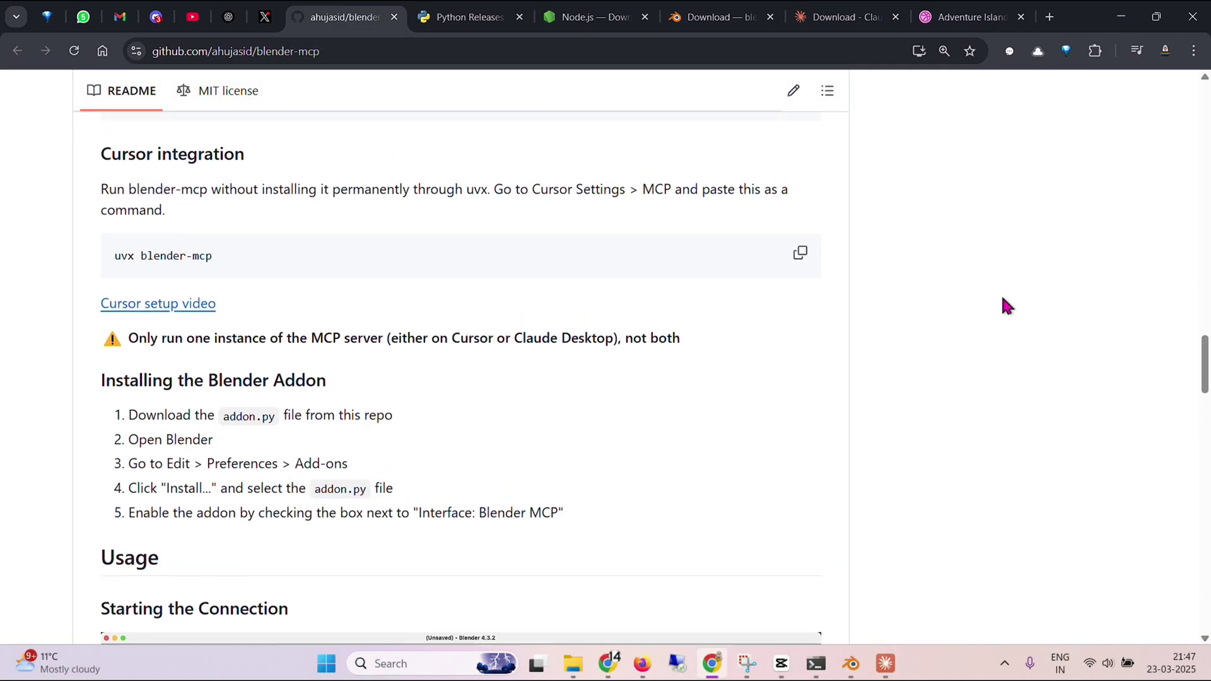
{"action": "scroll", "coordinate": [1005, 305], "scroll_direction": "down", "scroll_amount": 1}
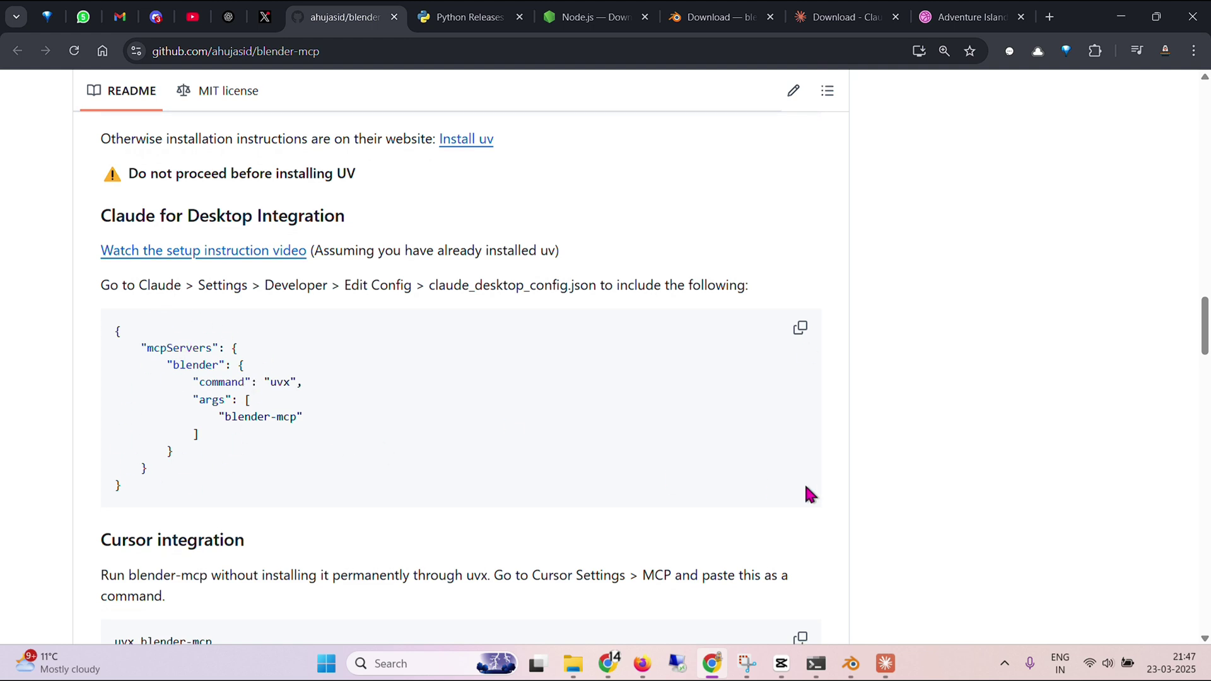
Step: Check the blender MCP server in Claude's Developer settings and open the claude_desktop_config.json folder
{"action": "left_click", "coordinate": [885, 664]}
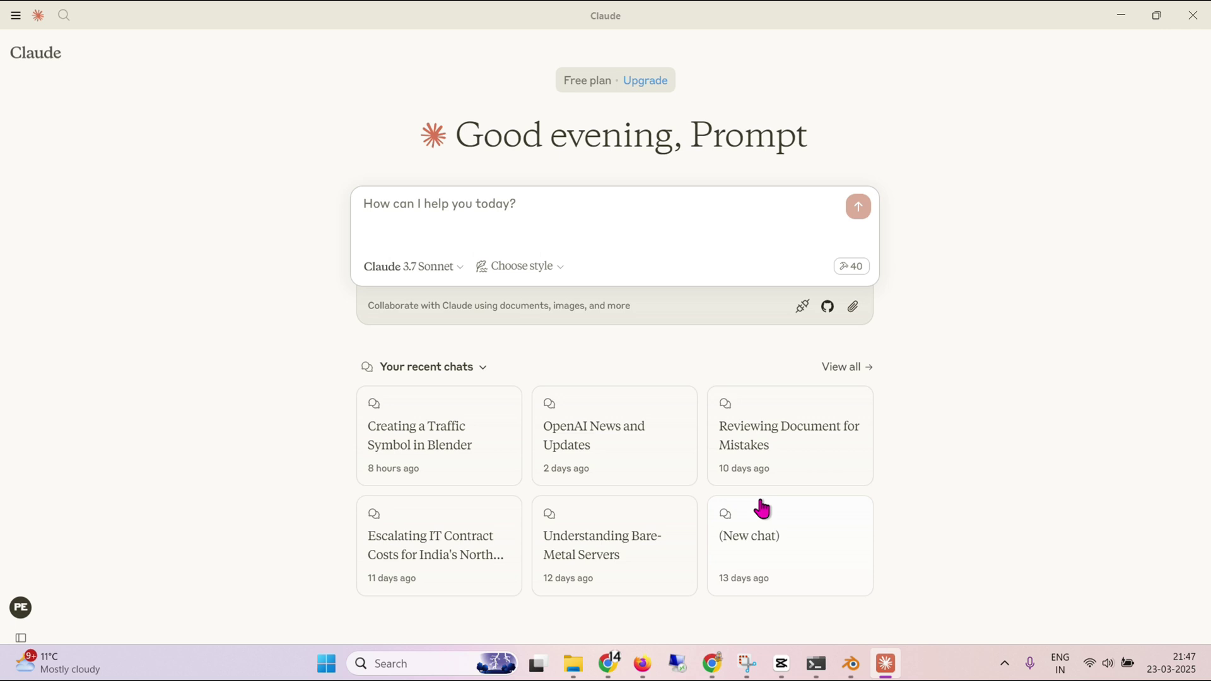
{"action": "left_click", "coordinate": [17, 19]}
{"action": "left_click", "coordinate": [17, 16]}
{"action": "mouse_move", "coordinate": [38, 36]}
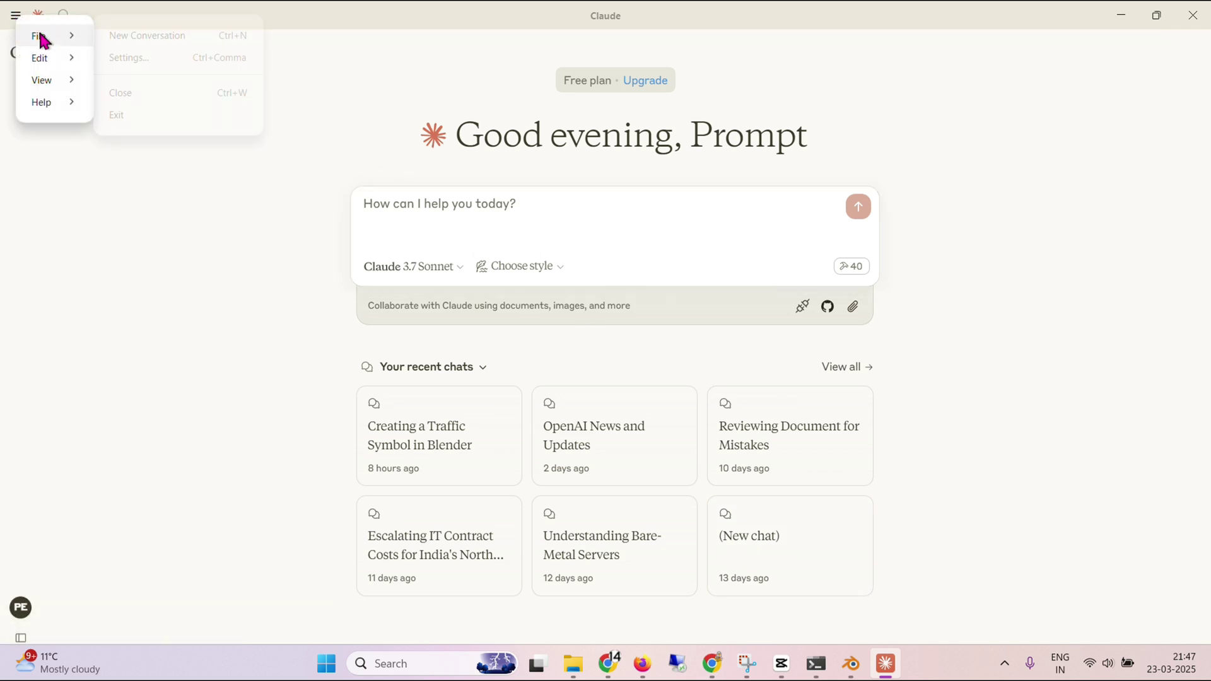
{"action": "left_click", "coordinate": [155, 55]}
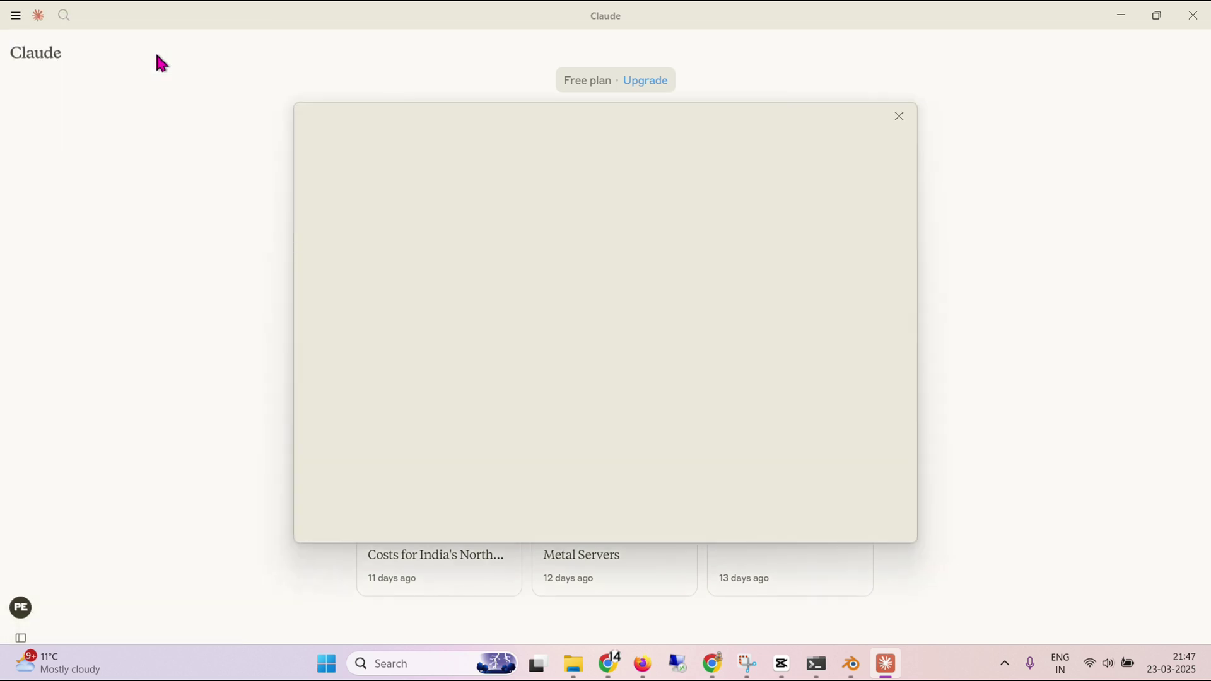
{"action": "left_click", "coordinate": [355, 190]}
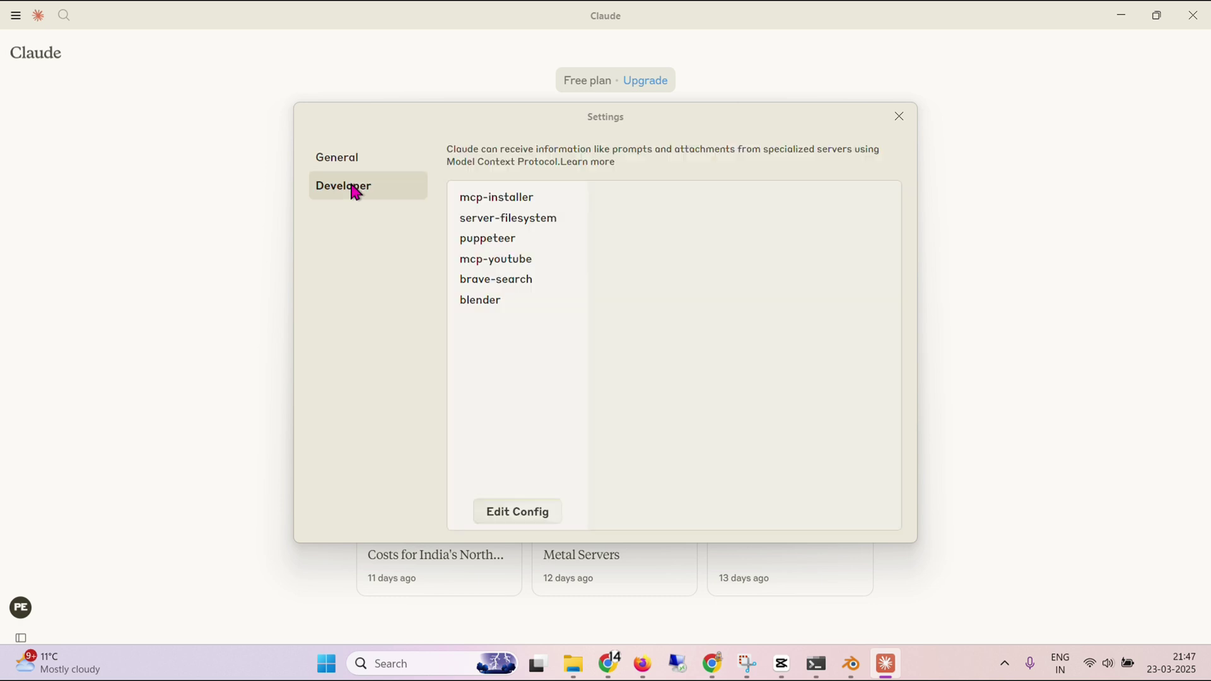
{"action": "left_click", "coordinate": [517, 512]}
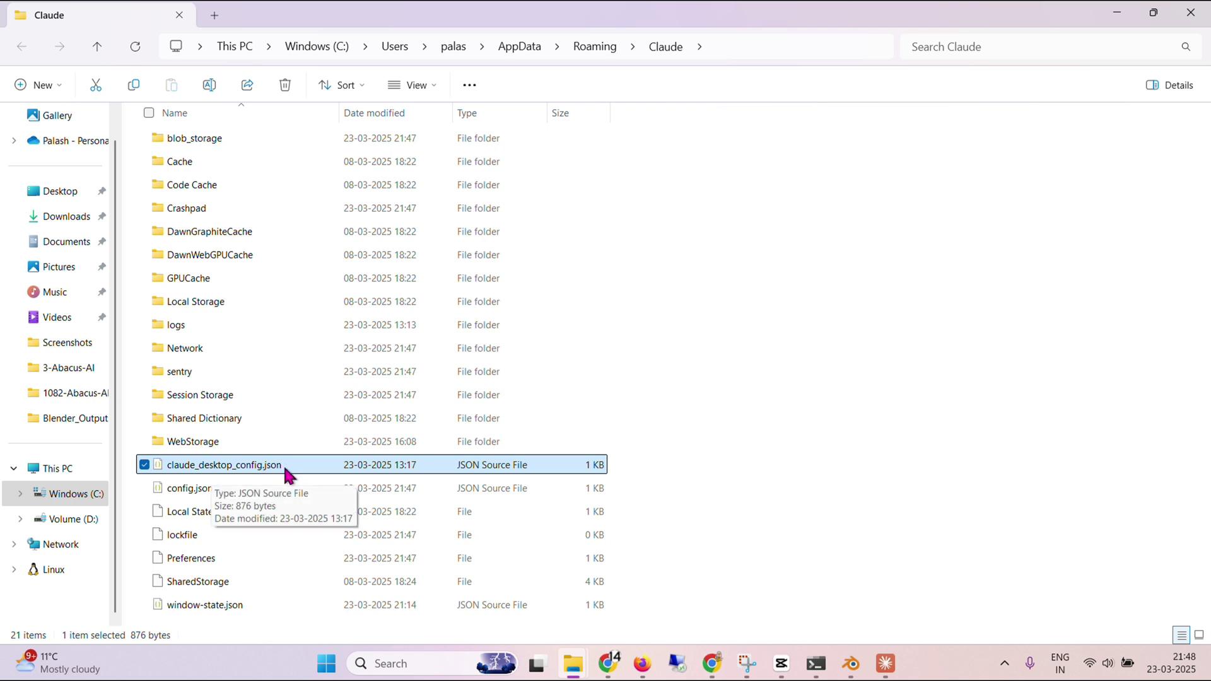
Step: Delete the blender server block (lines 39-44) and its trailing comma from claude_desktop_config.json
{"action": "double_click", "coordinate": [323, 468]}
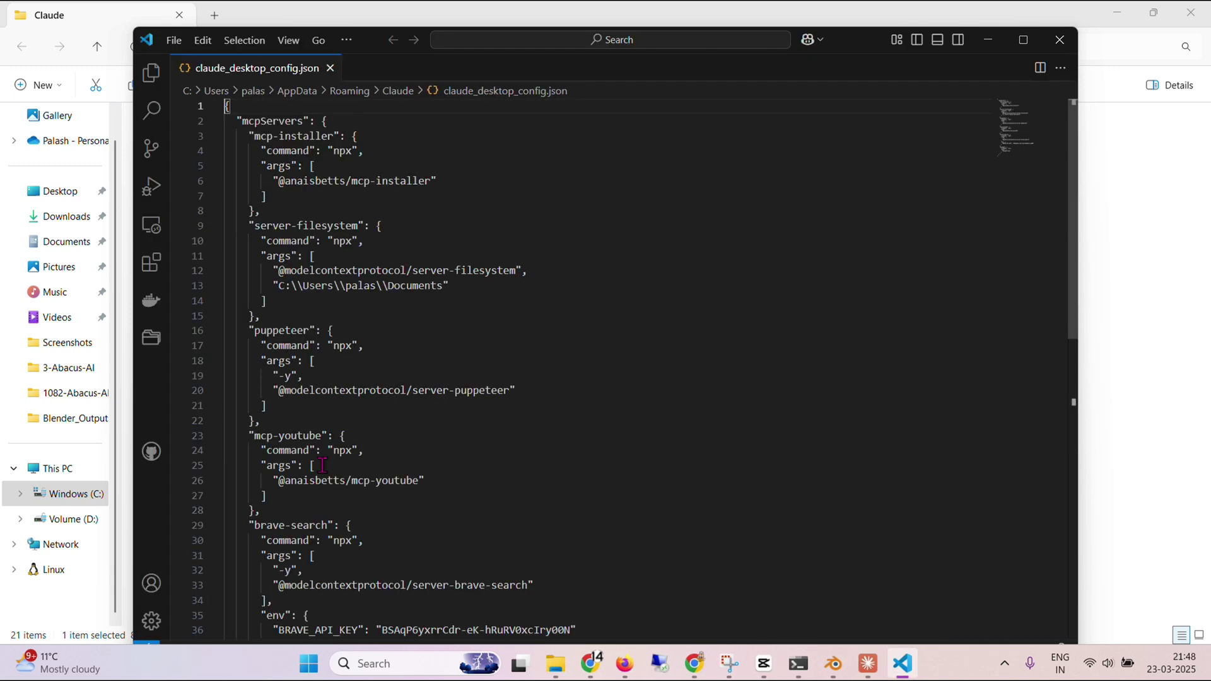
{"action": "key", "text": "ctrl+a"}
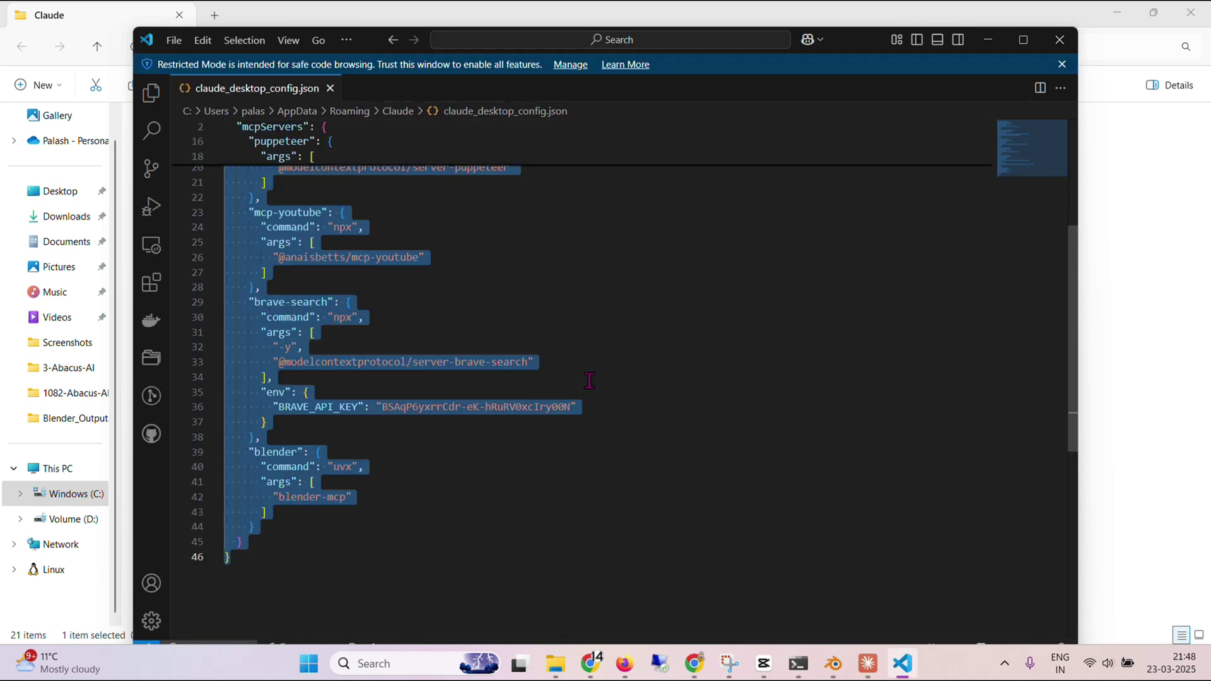
{"action": "left_click", "coordinate": [718, 378]}
{"action": "scroll", "coordinate": [451, 451], "scroll_direction": "down", "scroll_amount": 2}
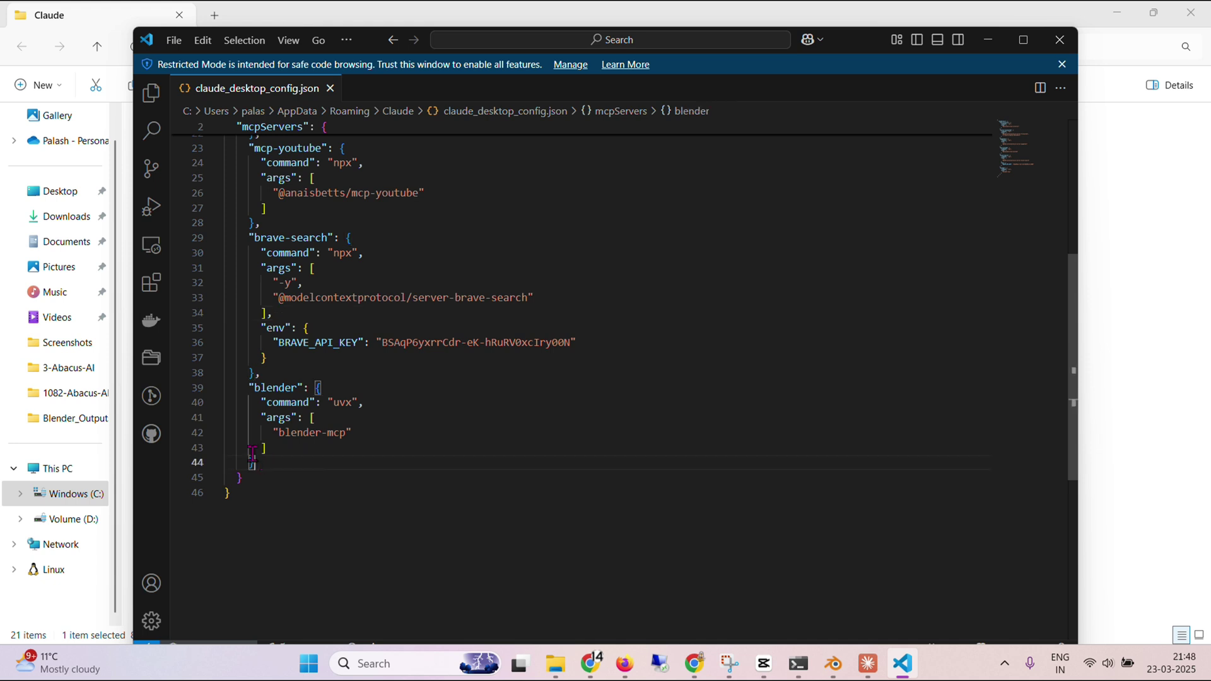
{"action": "left_click_drag", "start_coordinate": [259, 465], "coordinate": [208, 404]}
{"action": "key", "text": "BackSpace"}
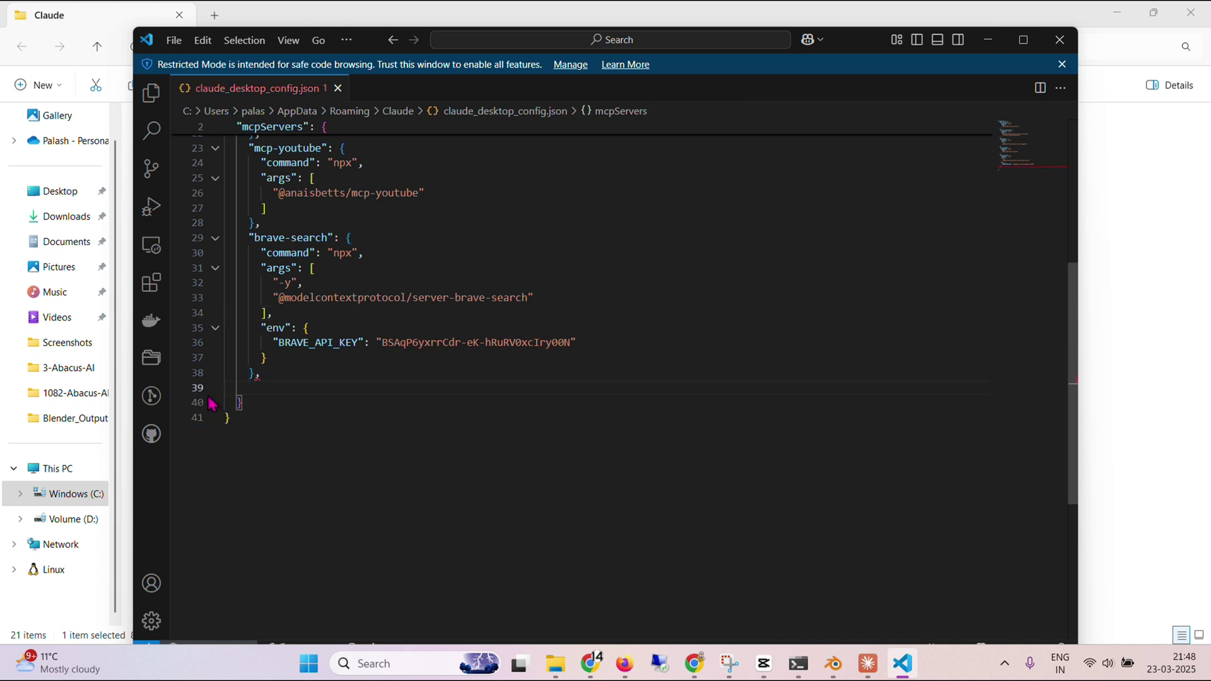
{"action": "key", "text": "BackSpace"}
{"action": "key", "text": "BackSpace"}
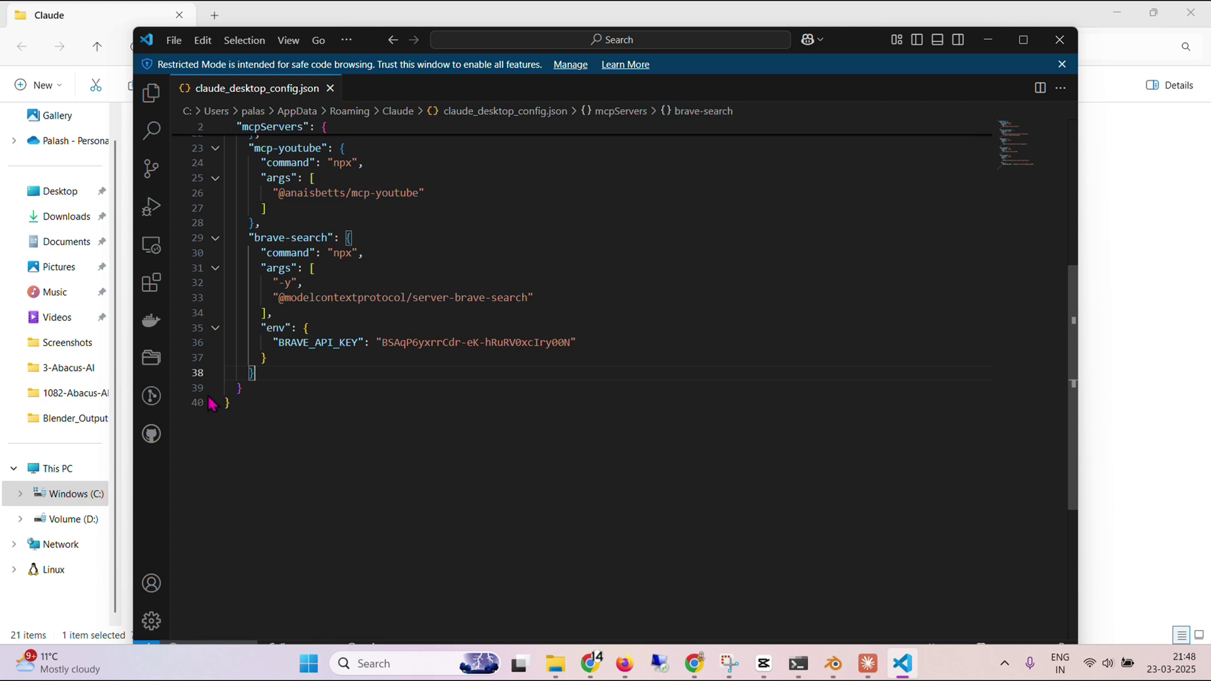
{"action": "left_click", "coordinate": [744, 208]}
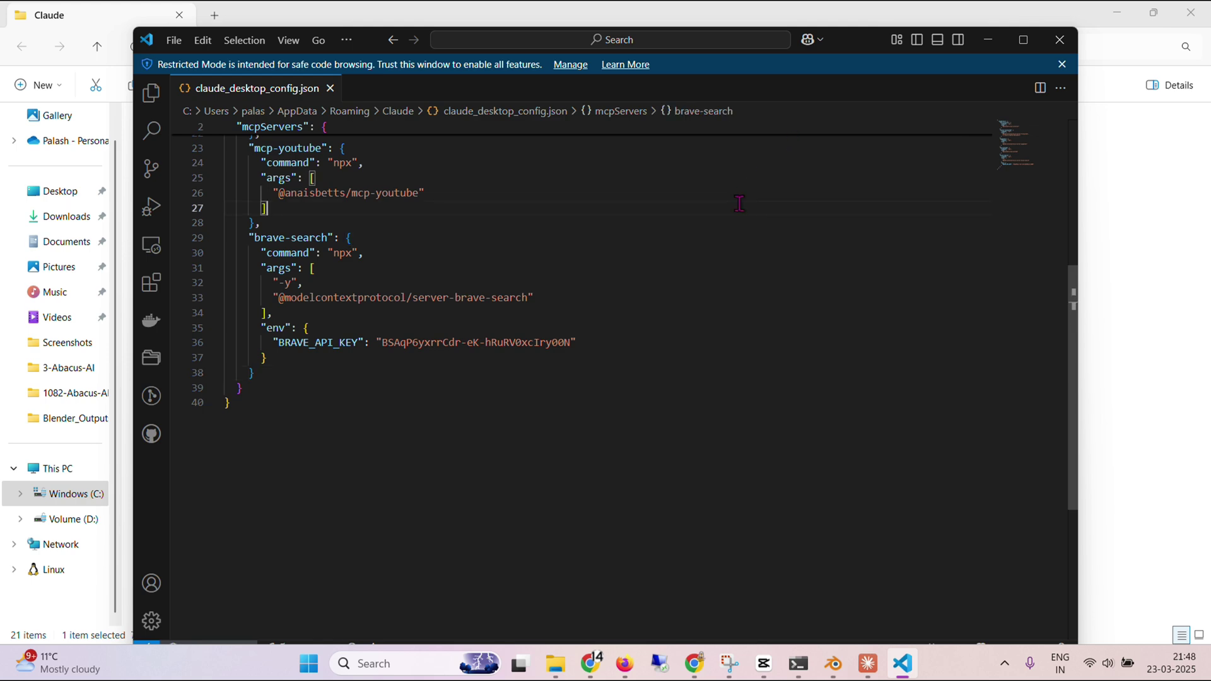
Step: Close the config editor and quit Claude completely from its system tray icon
{"action": "left_click", "coordinate": [1060, 41]}
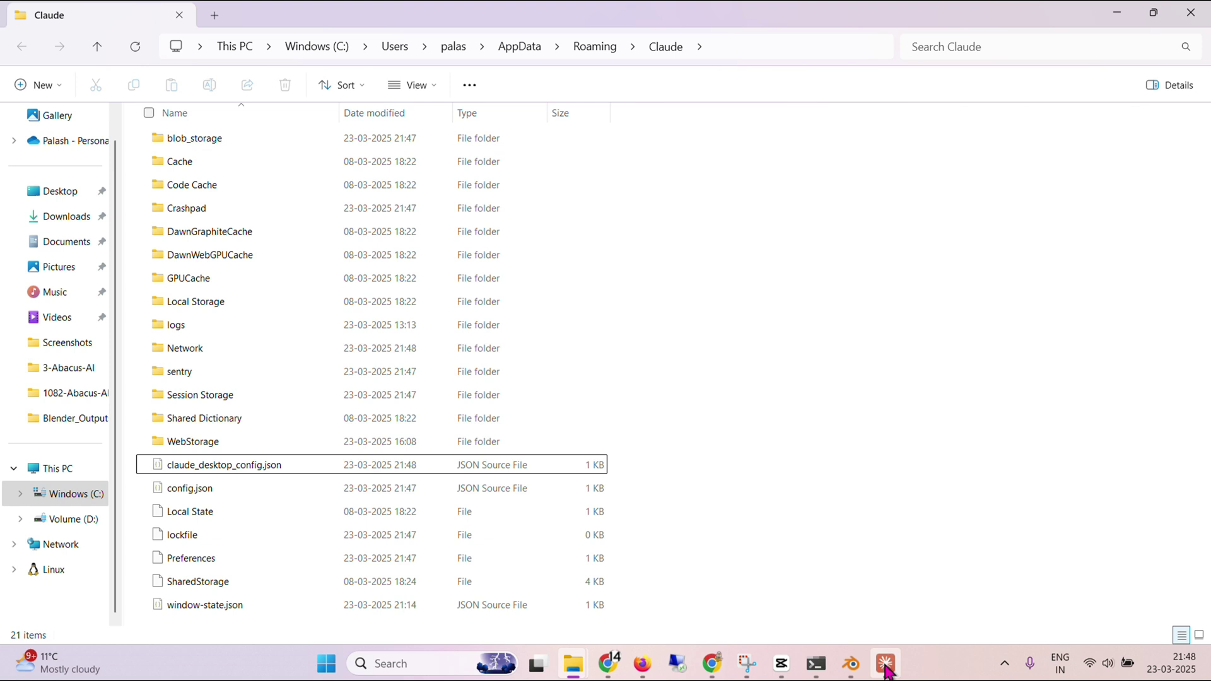
{"action": "right_click", "coordinate": [887, 666]}
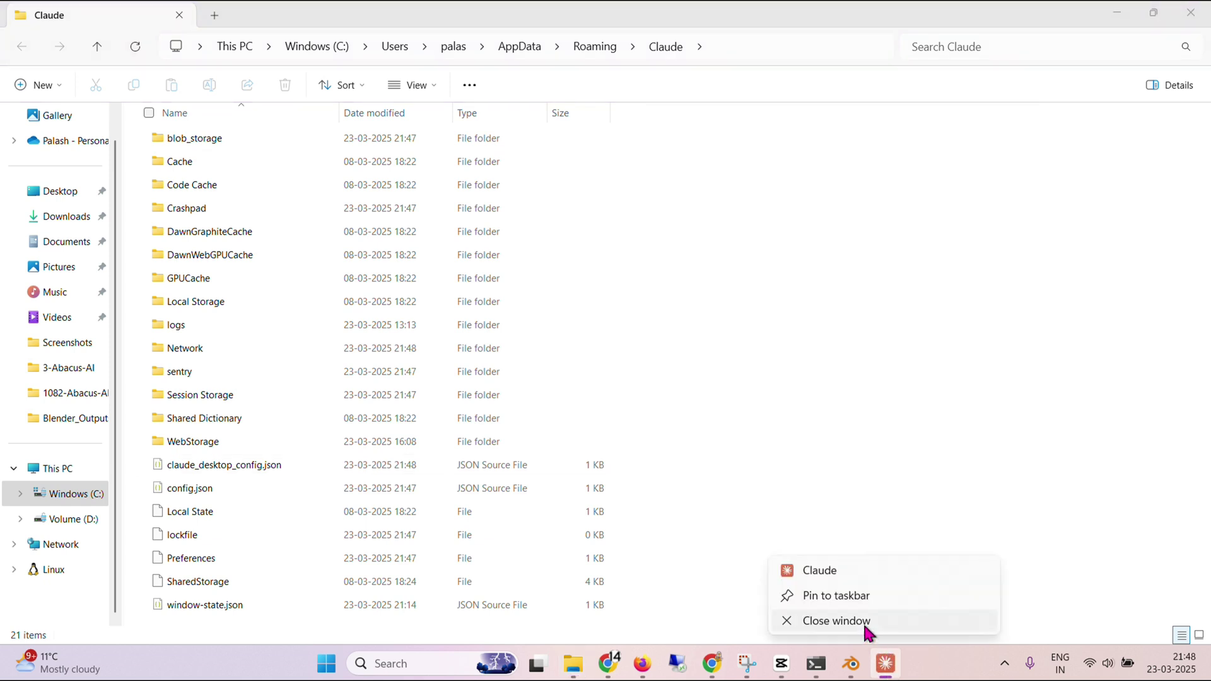
{"action": "left_click", "coordinate": [863, 622]}
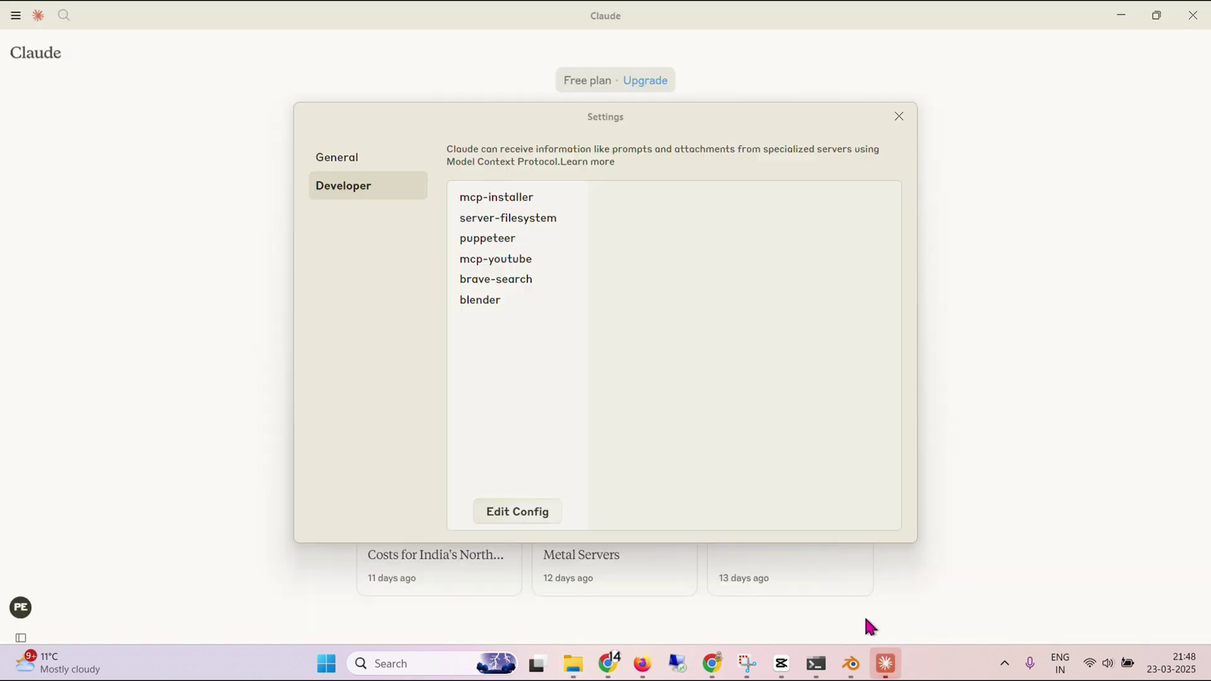
{"action": "left_click", "coordinate": [1005, 664]}
{"action": "right_click", "coordinate": [945, 585]}
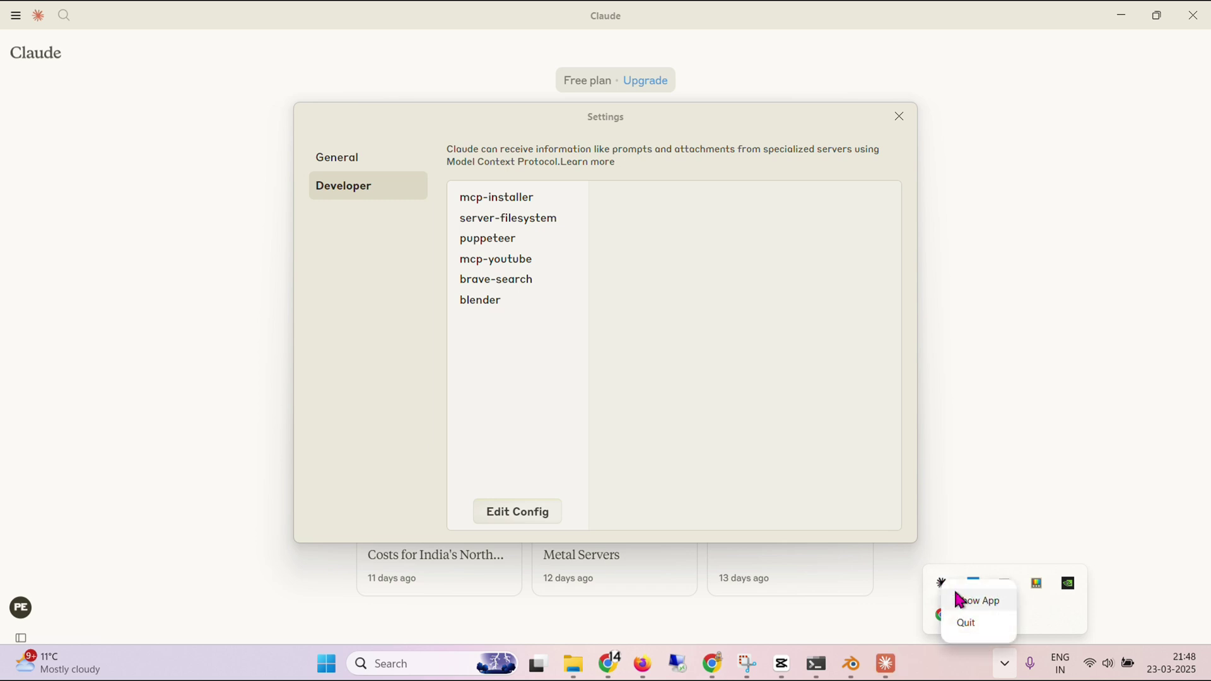
{"action": "left_click", "coordinate": [969, 623]}
Step: Relaunch Claude from Start search and review the list of 23 available MCP tools
{"action": "key", "text": "super"}
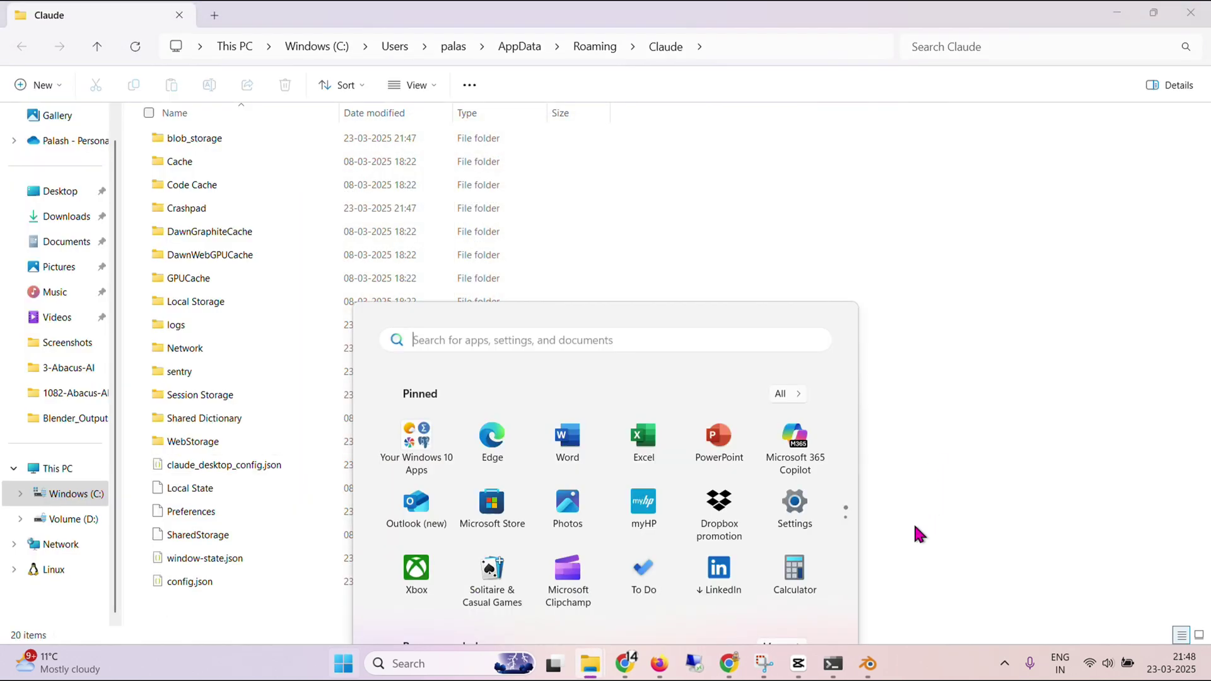
{"action": "type", "text": "clau"}
{"action": "key", "text": "Return"}
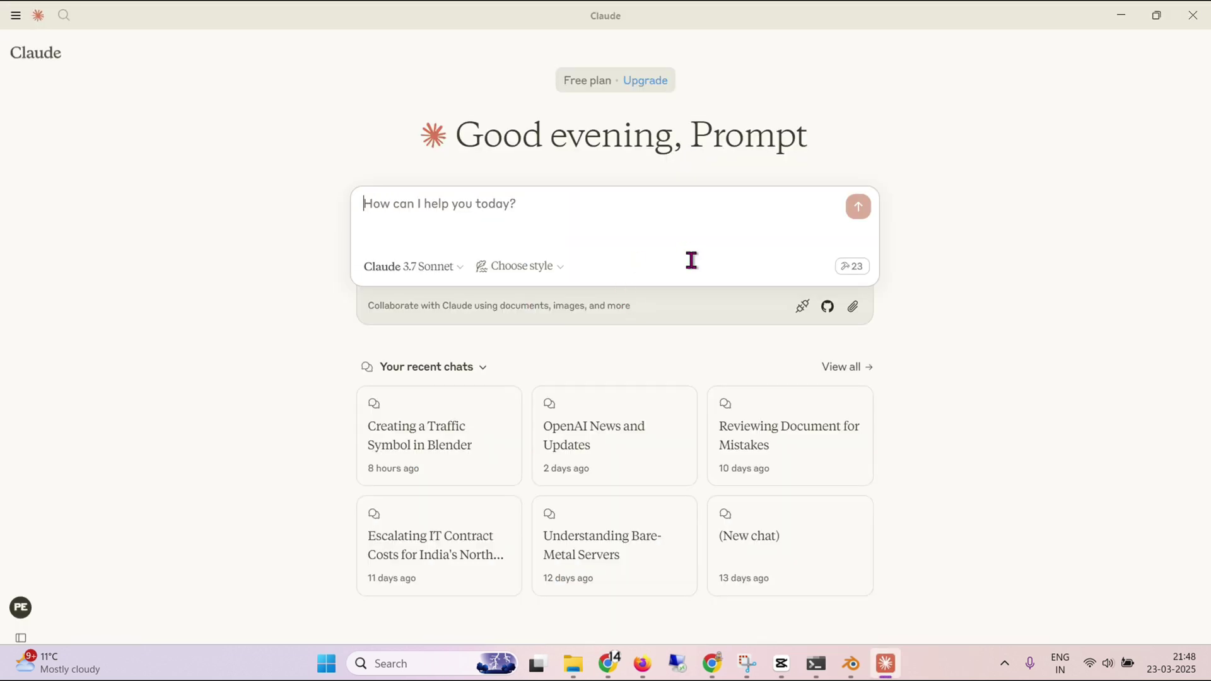
{"action": "left_click", "coordinate": [852, 268]}
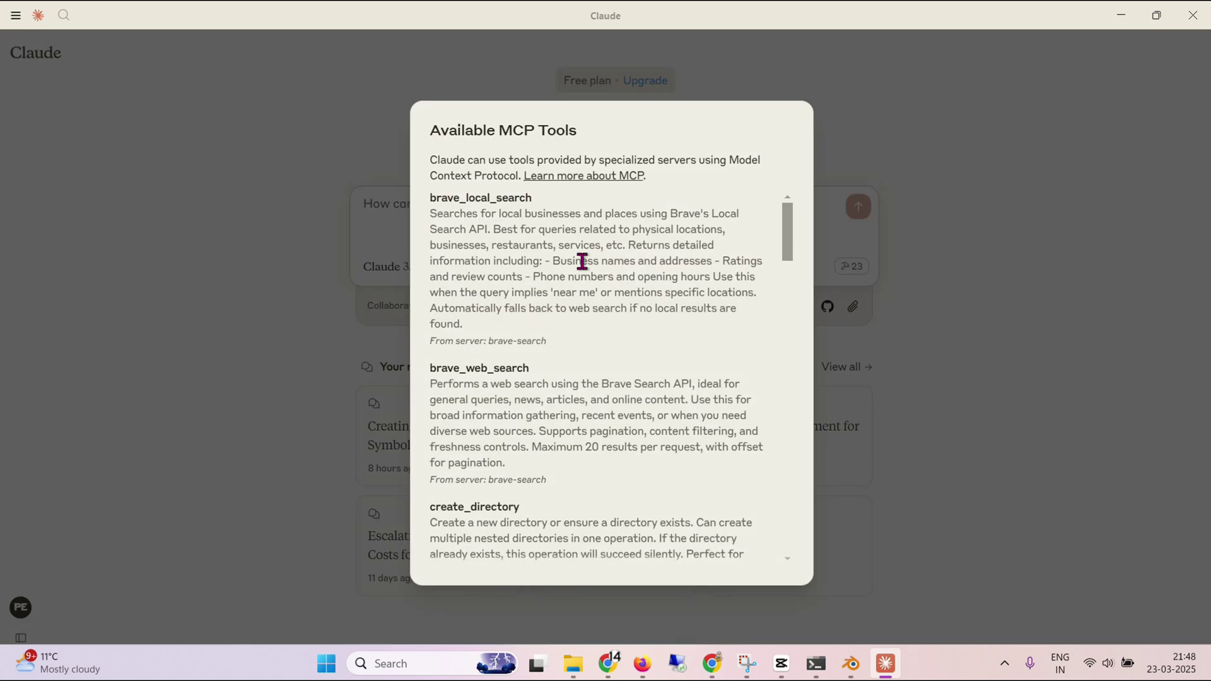
{"action": "scroll", "coordinate": [657, 303], "scroll_direction": "down", "scroll_amount": 20}
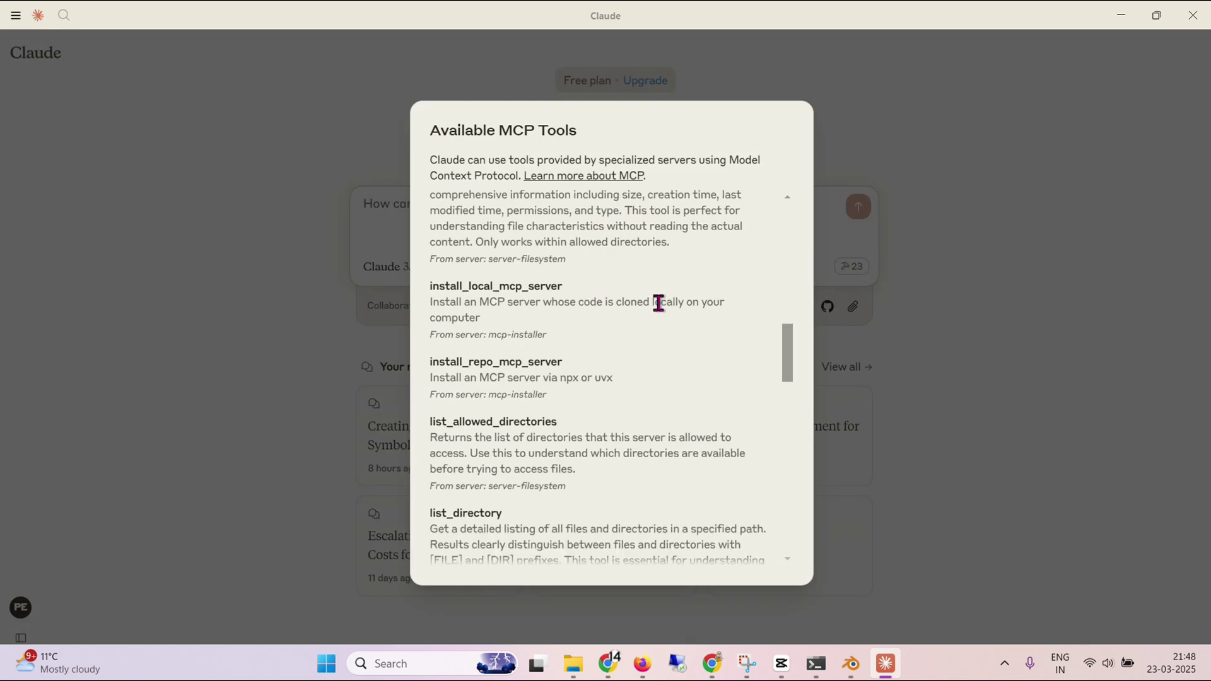
{"action": "left_click", "coordinate": [1015, 332]}
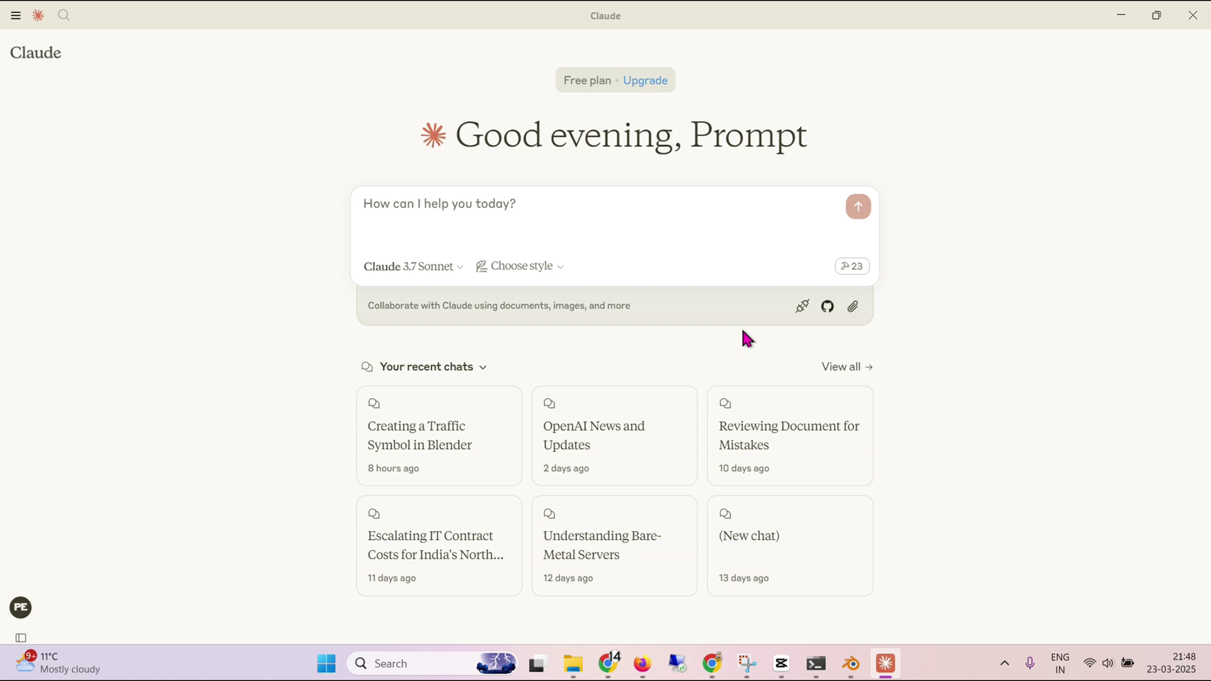
Step: Open claude_desktop_config.json in VS Code via Claude's Settings > Developer config folder
{"action": "left_click", "coordinate": [15, 15]}
{"action": "mouse_move", "coordinate": [40, 35]}
{"action": "left_click", "coordinate": [127, 55]}
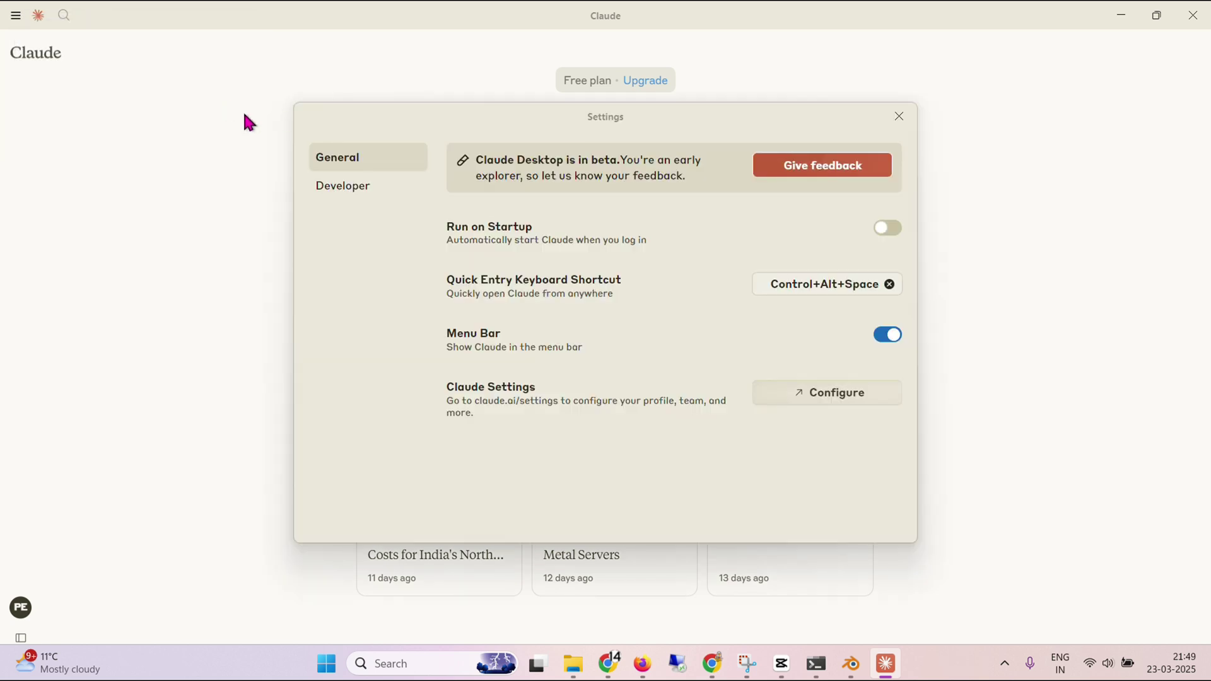
{"action": "left_click", "coordinate": [372, 190]}
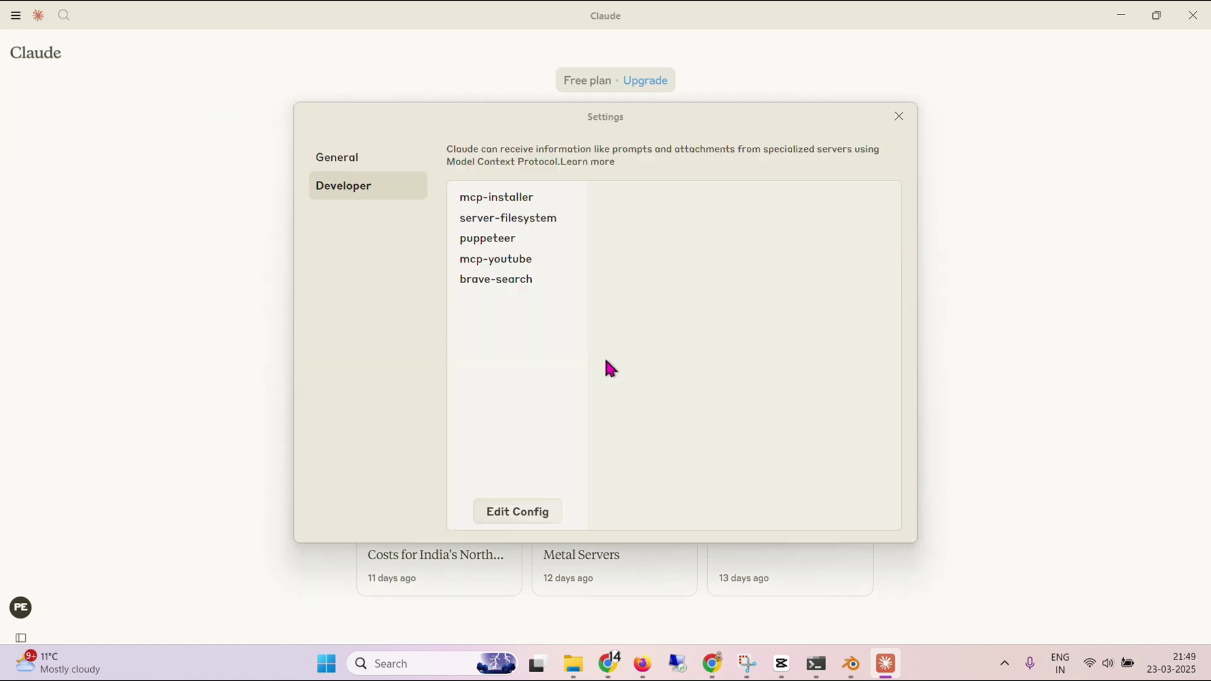
{"action": "left_click", "coordinate": [532, 512]}
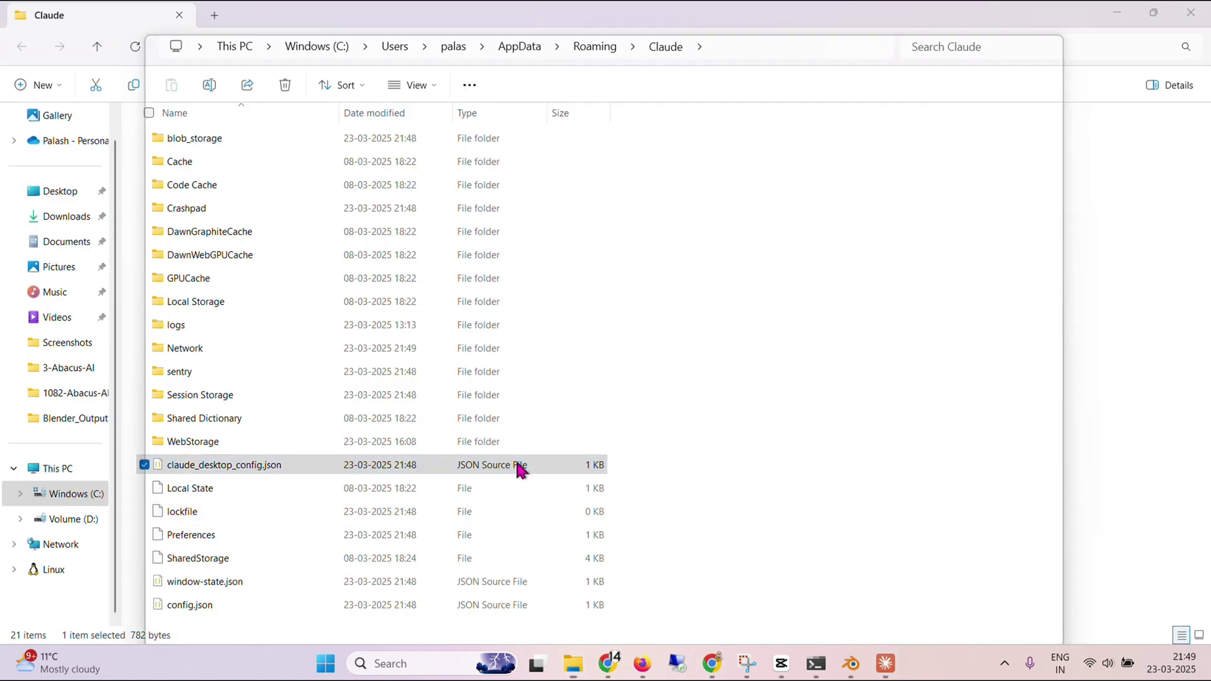
{"action": "double_click", "coordinate": [519, 465]}
{"action": "scroll", "coordinate": [716, 265], "scroll_direction": "down", "scroll_amount": 10}
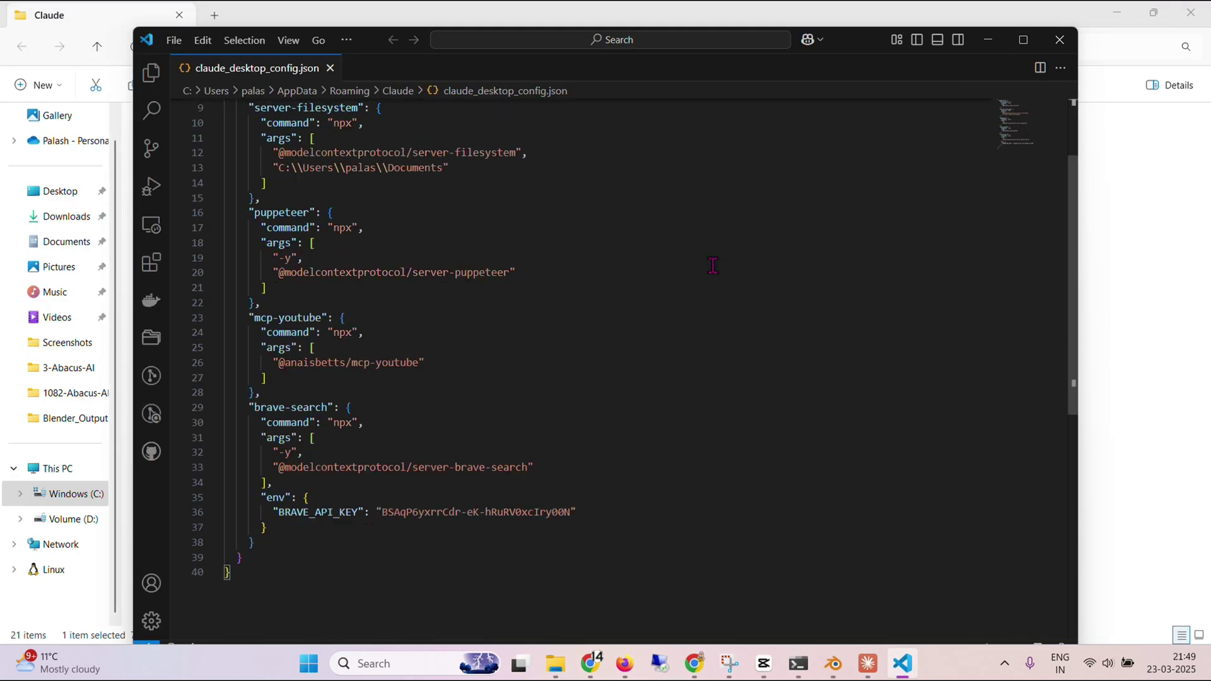
{"action": "scroll", "coordinate": [724, 276], "scroll_direction": "up", "scroll_amount": 2}
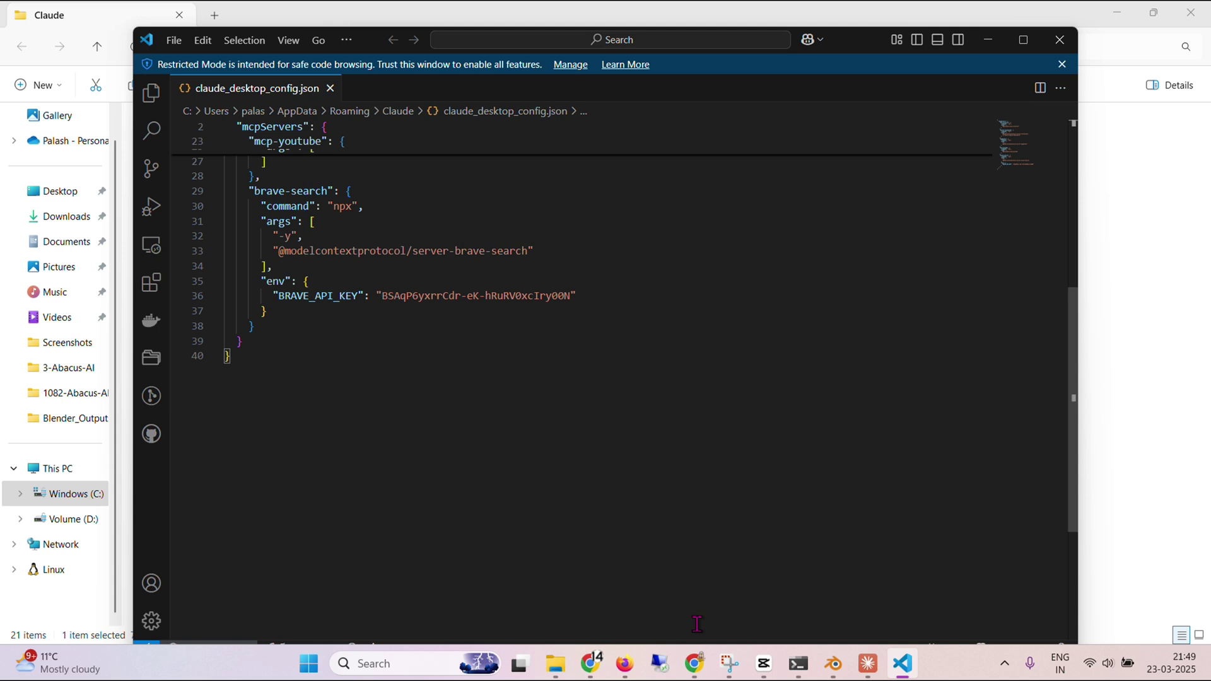
Step: Paste the README's blender server block after brave-search, fix the extra brace, and close the file
{"action": "left_click", "coordinate": [694, 664]}
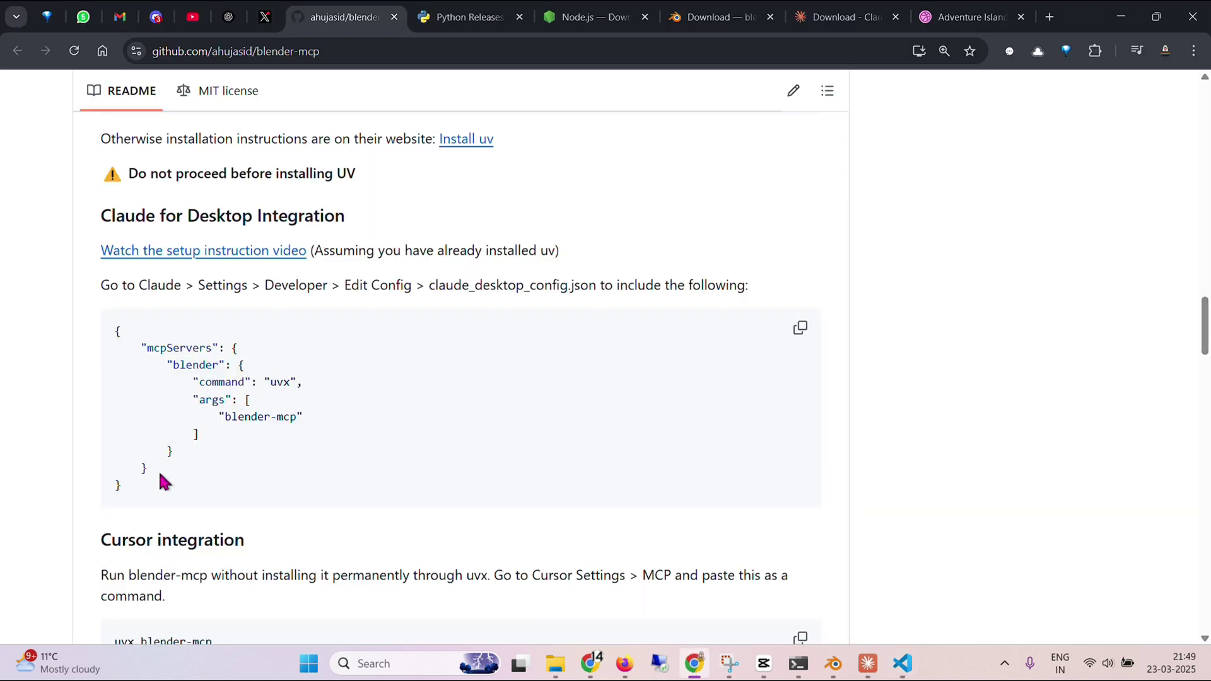
{"action": "left_click_drag", "start_coordinate": [153, 464], "coordinate": [101, 369]}
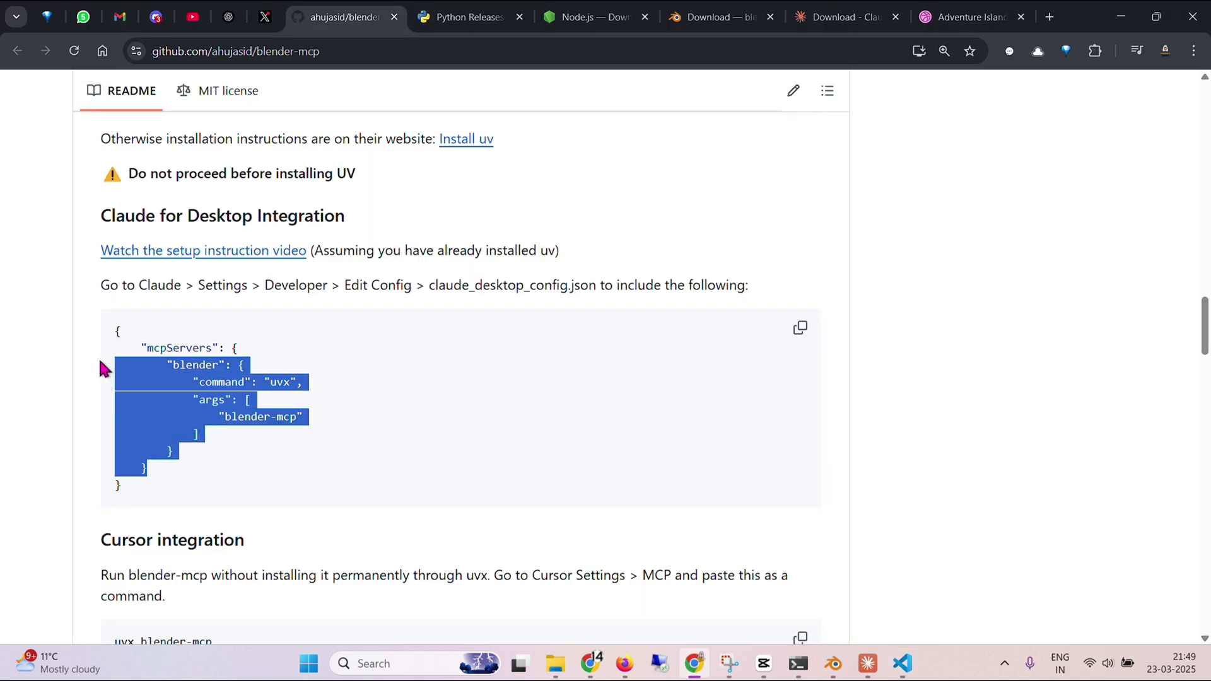
{"action": "key", "text": "ctrl+c"}
{"action": "key", "text": "alt+Tab"}
{"action": "left_click", "coordinate": [279, 326]}
{"action": "type", "text": ","}
{"action": "key", "text": "Return"}
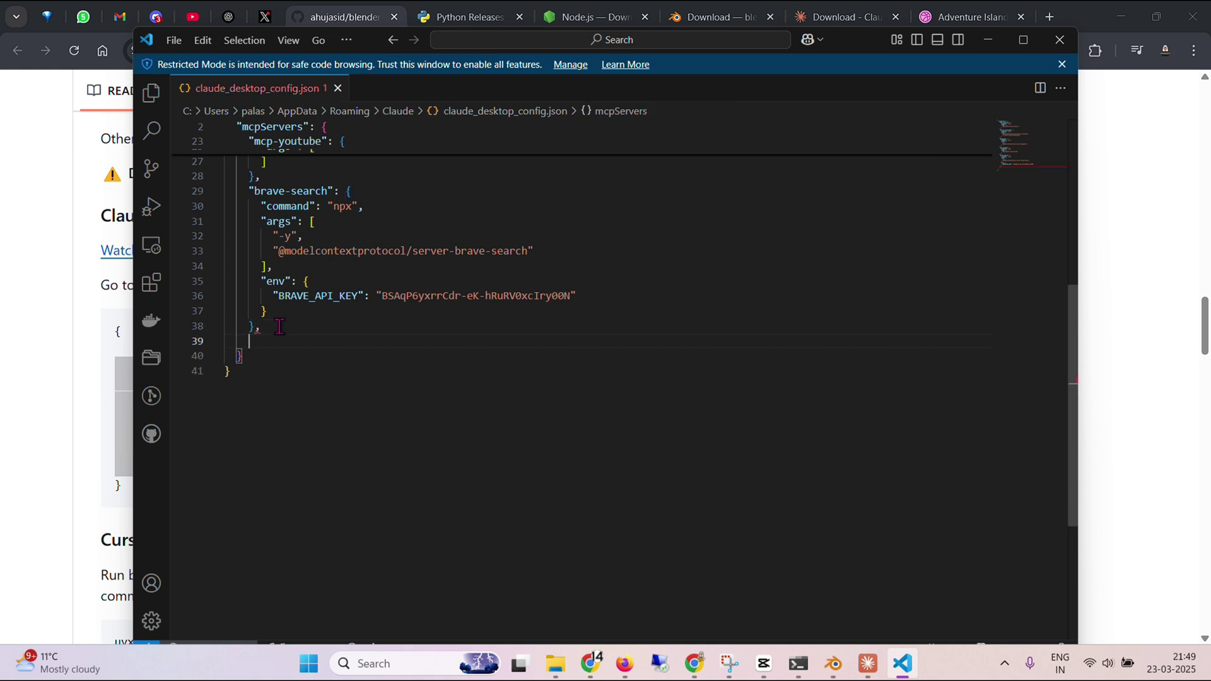
{"action": "key", "text": "ctrl+v"}
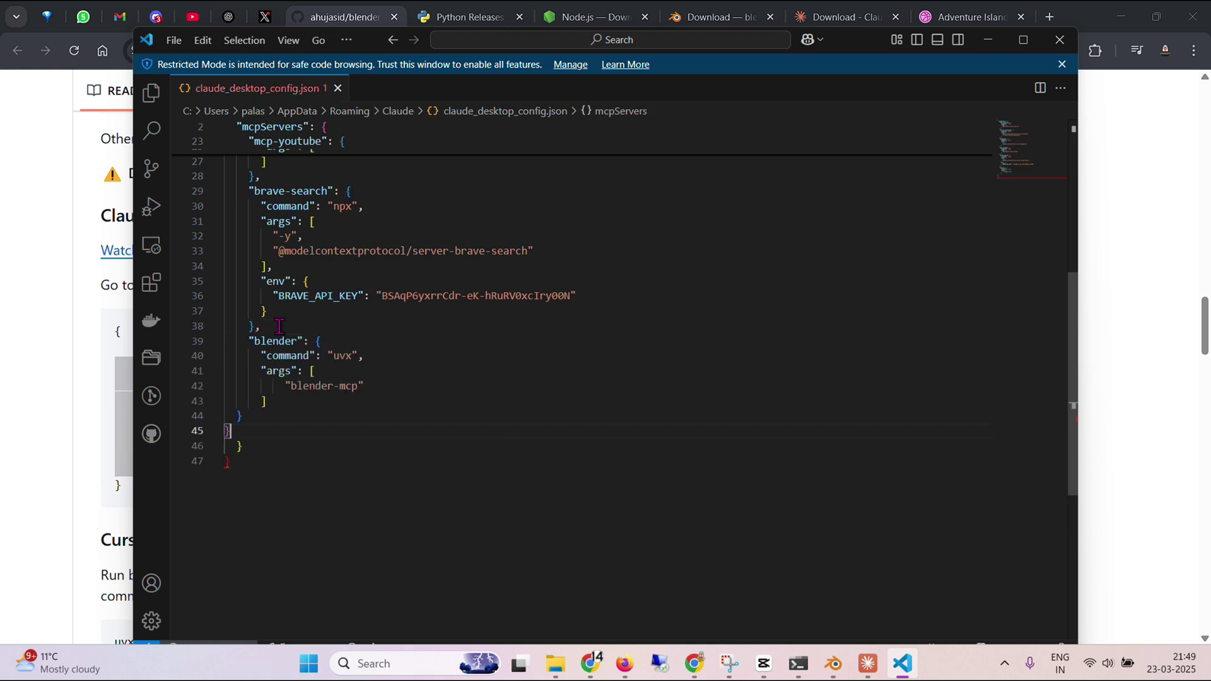
{"action": "key", "text": "BackSpace"}
{"action": "key", "text": "BackSpace"}
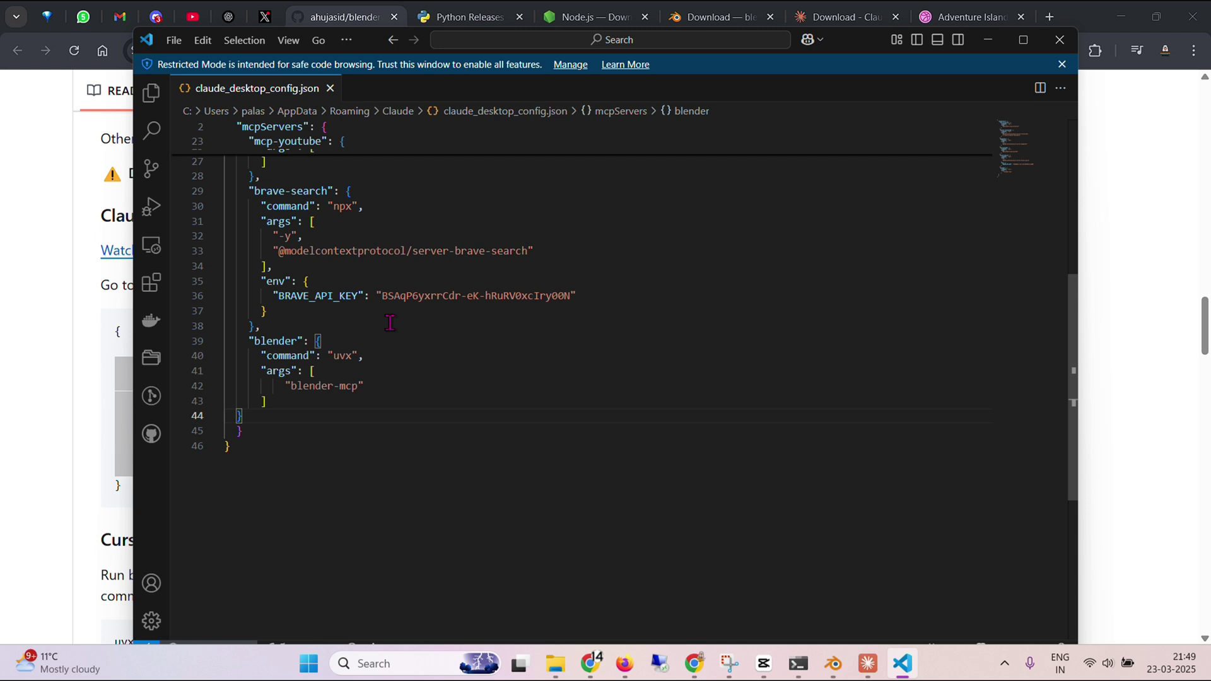
{"action": "left_click", "coordinate": [1060, 39]}
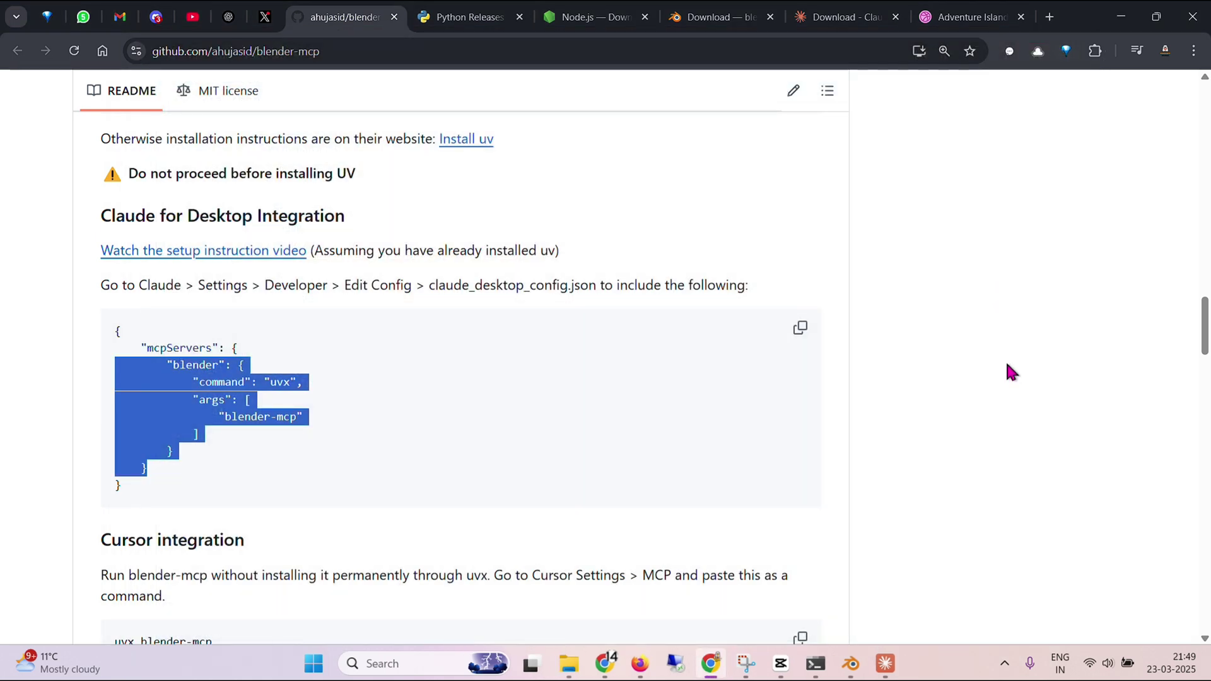
Step: Quit Claude from the system tray and relaunch it from Start search
{"action": "left_click", "coordinate": [1008, 372]}
{"action": "left_click", "coordinate": [1005, 663]}
{"action": "right_click", "coordinate": [941, 584]}
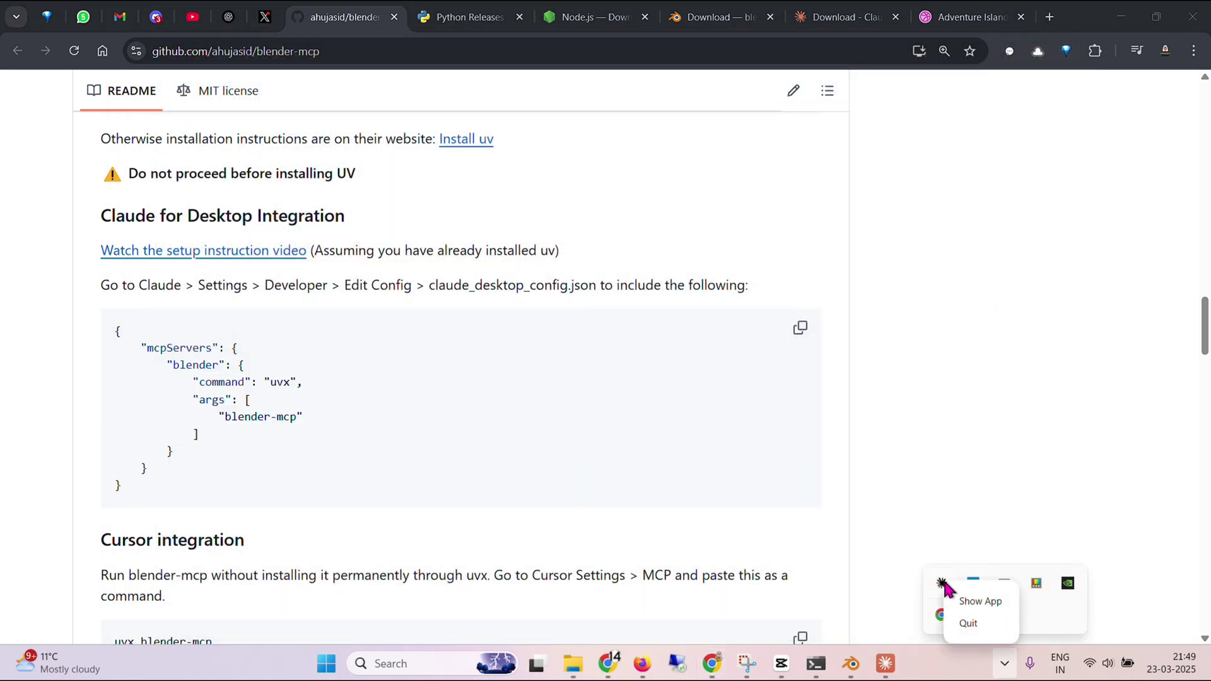
{"action": "left_click", "coordinate": [969, 621]}
{"action": "key", "text": "super"}
{"action": "type", "text": "cl"}
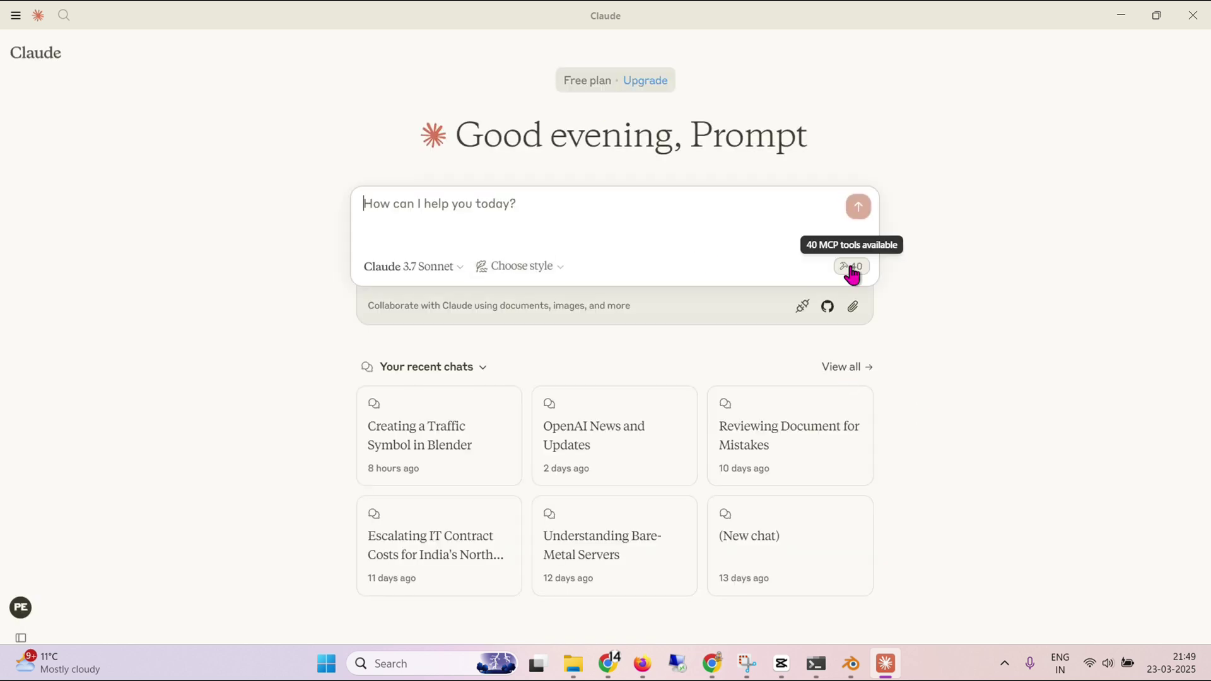
Step: Review the installed MCP servers, including BlenderMCP 1.5.0, then close the panel
{"action": "left_click", "coordinate": [804, 309]}
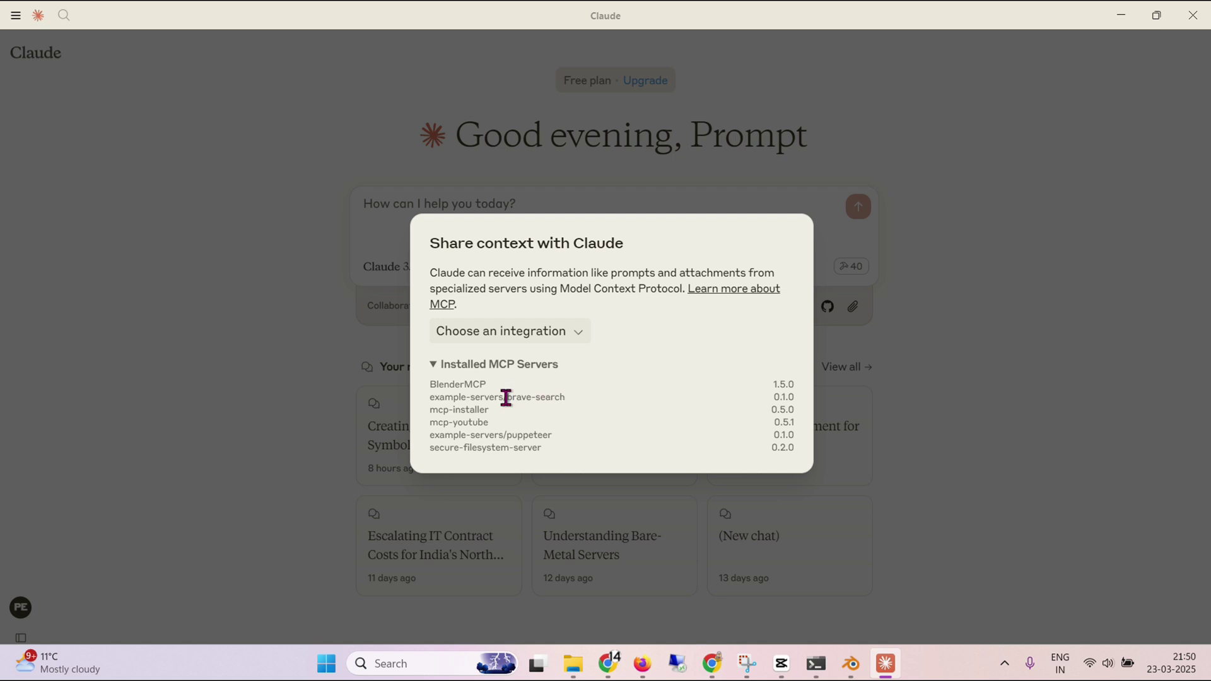
{"action": "left_click_drag", "start_coordinate": [506, 397], "coordinate": [575, 403]}
{"action": "left_click_drag", "start_coordinate": [430, 410], "coordinate": [546, 436]}
{"action": "left_click_drag", "start_coordinate": [439, 449], "coordinate": [516, 445]}
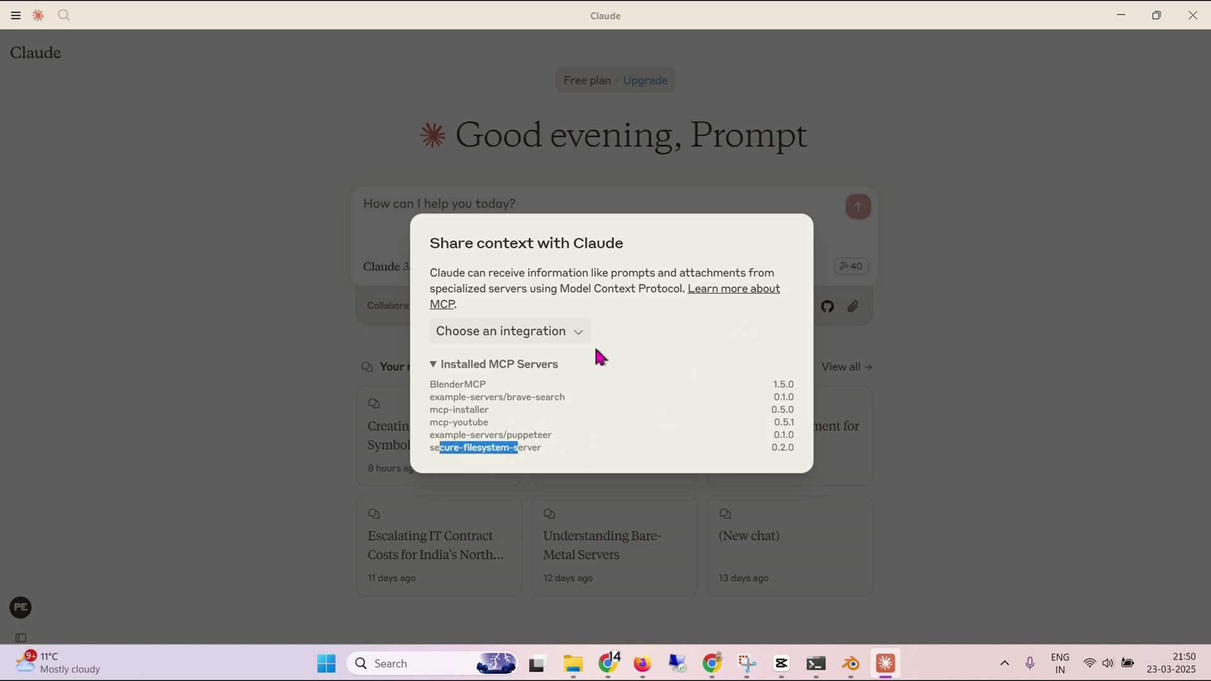
{"action": "left_click", "coordinate": [1011, 383]}
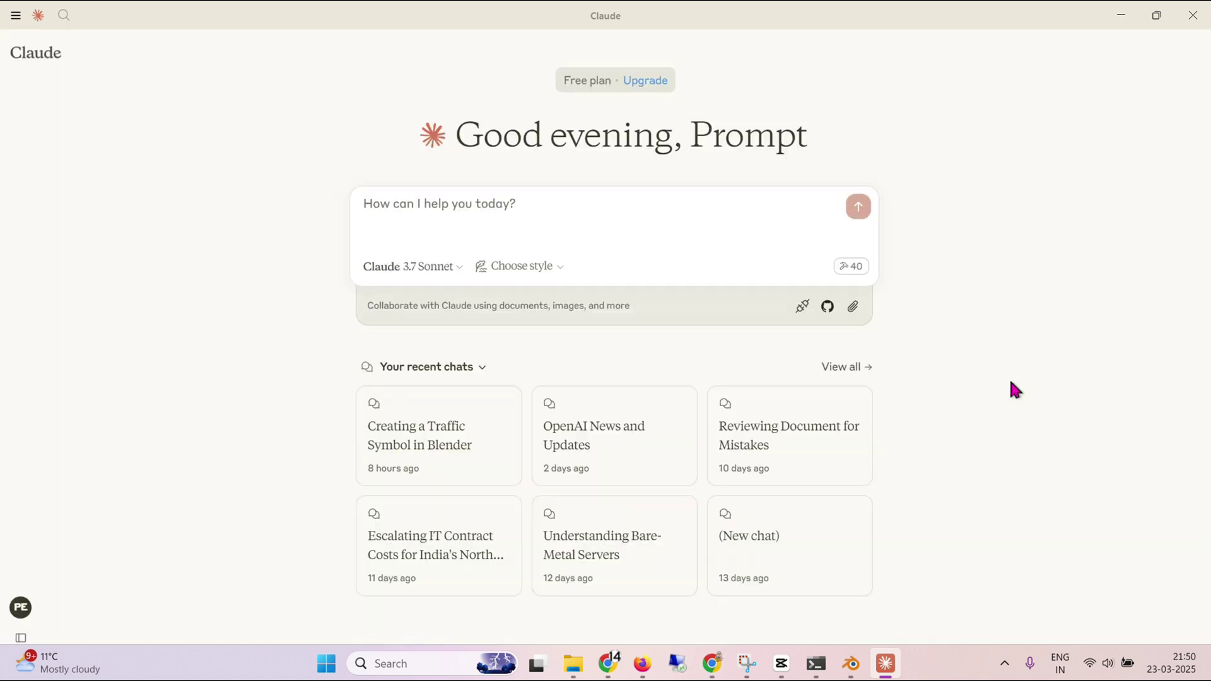
Step: Download the raw addon.py from the blender-mcp repo into Downloads, replacing the existing copy
{"action": "left_click", "coordinate": [1118, 16]}
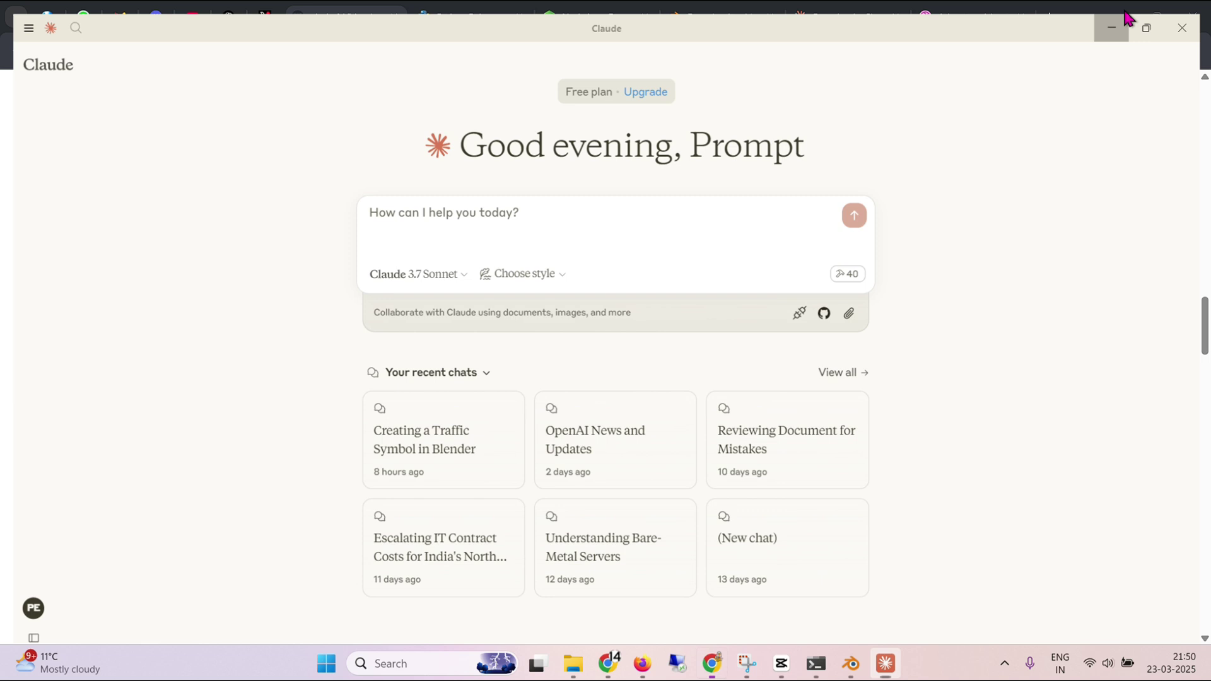
{"action": "scroll", "coordinate": [581, 325], "scroll_direction": "down", "scroll_amount": 8}
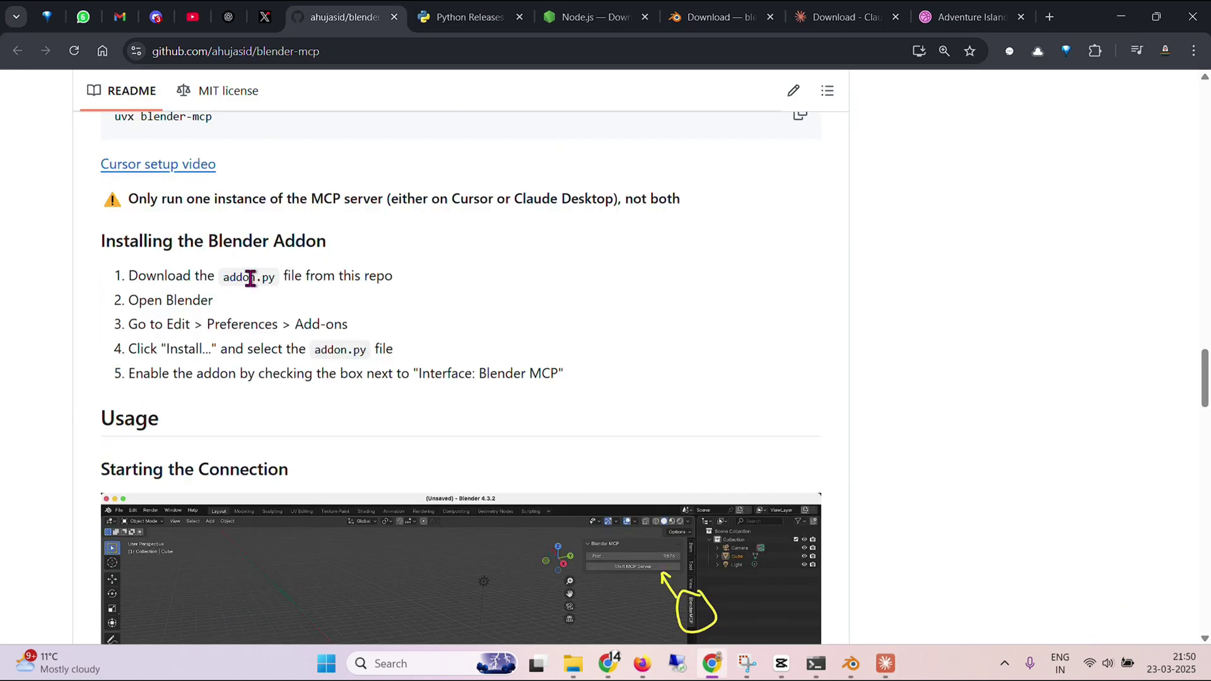
{"action": "scroll", "coordinate": [813, 409], "scroll_direction": "up", "scroll_amount": 15}
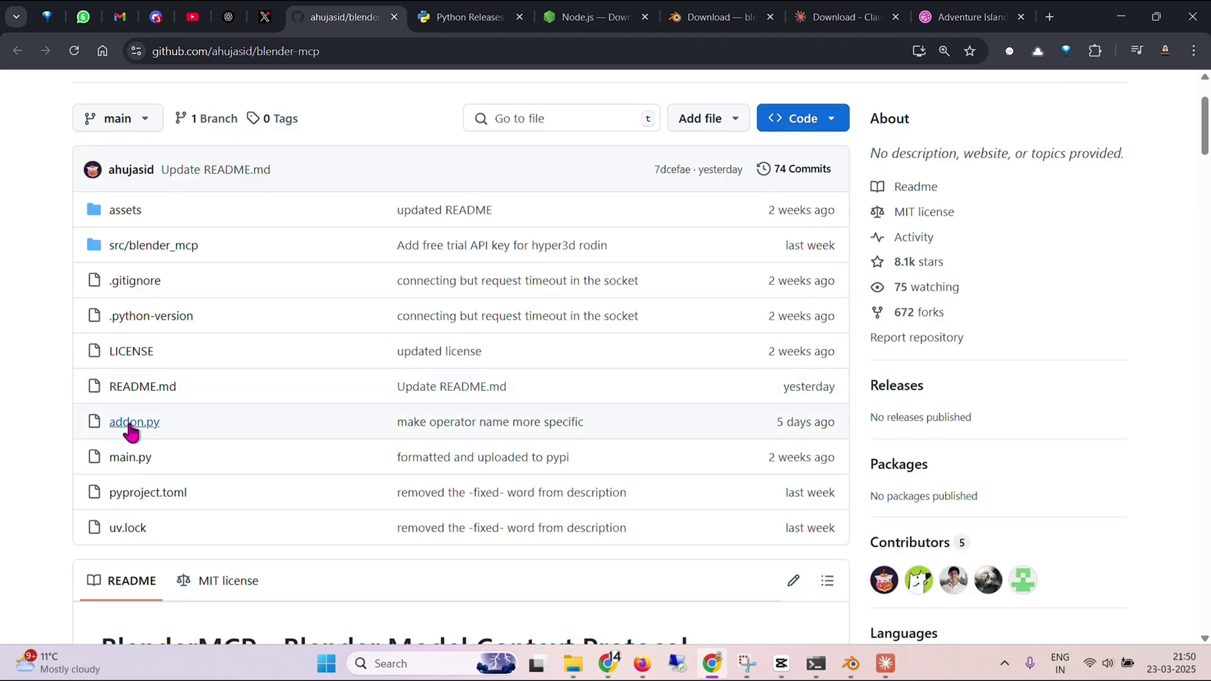
{"action": "left_click", "coordinate": [131, 423]}
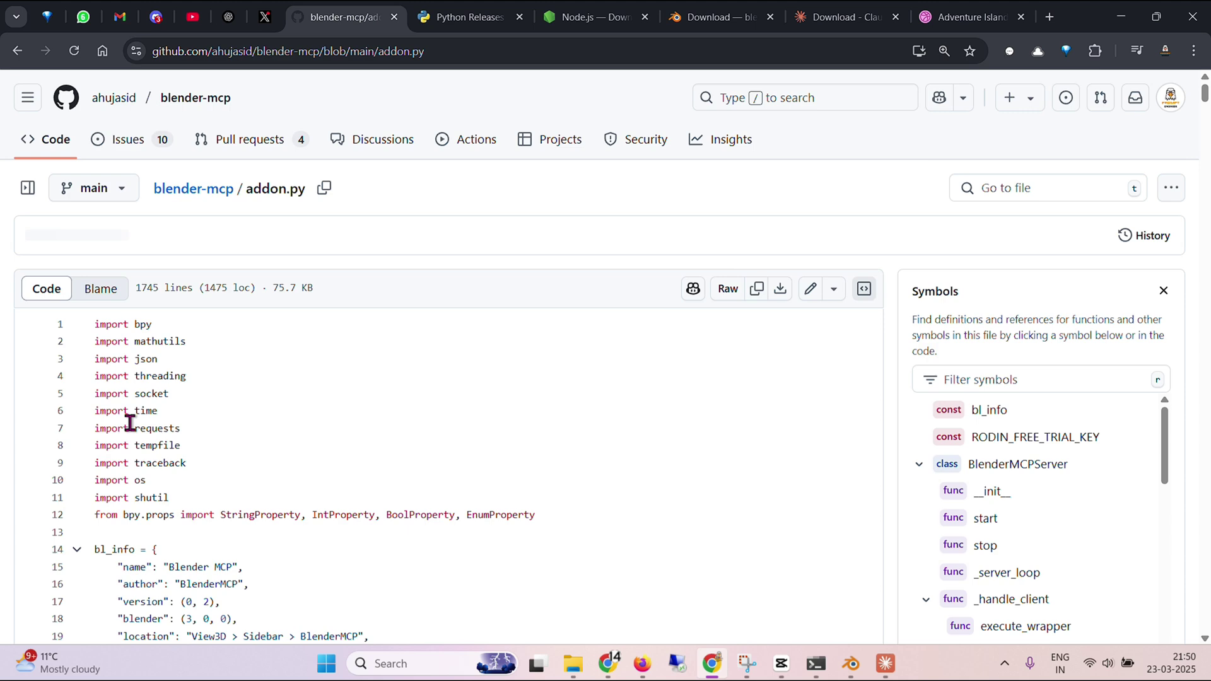
{"action": "left_click", "coordinate": [781, 290]}
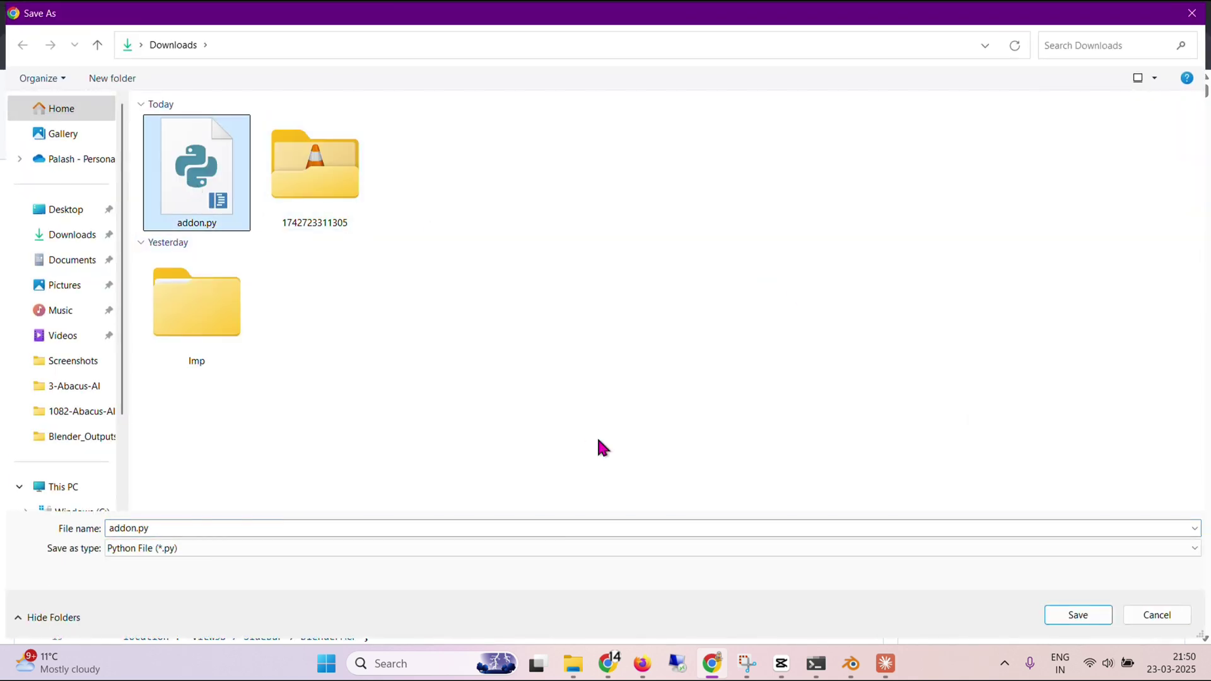
{"action": "left_click", "coordinate": [1076, 615]}
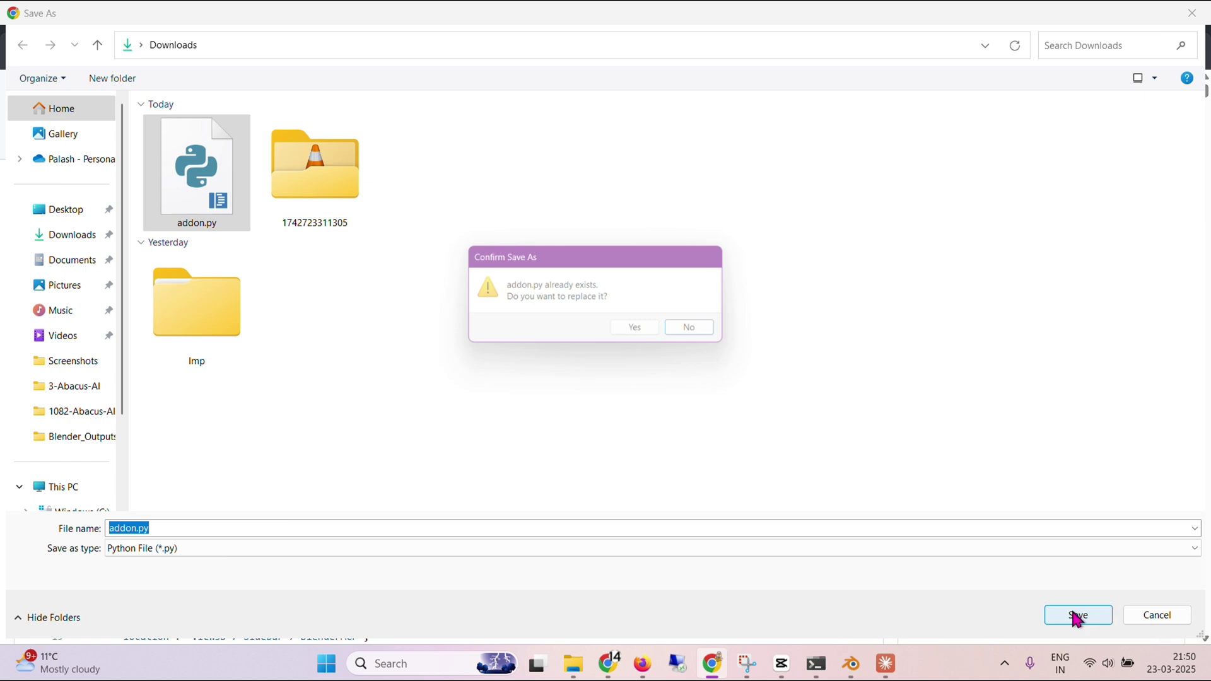
{"action": "left_click", "coordinate": [638, 341]}
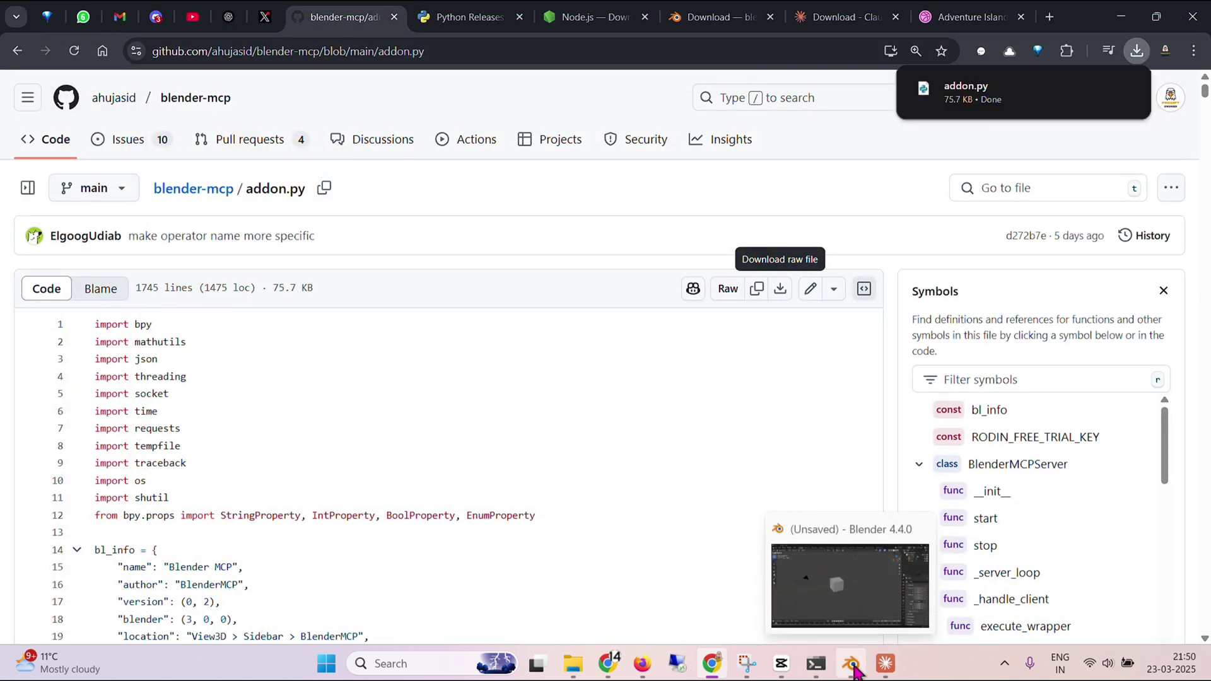
{"action": "key", "text": "alt+Left"}
Step: Highlight the README's add-on installation steps: download addon.py, open add-on preferences, install it
{"action": "left_click_drag", "start_coordinate": [140, 289], "coordinate": [339, 284]}
{"action": "left_click_drag", "start_coordinate": [140, 313], "coordinate": [200, 314]}
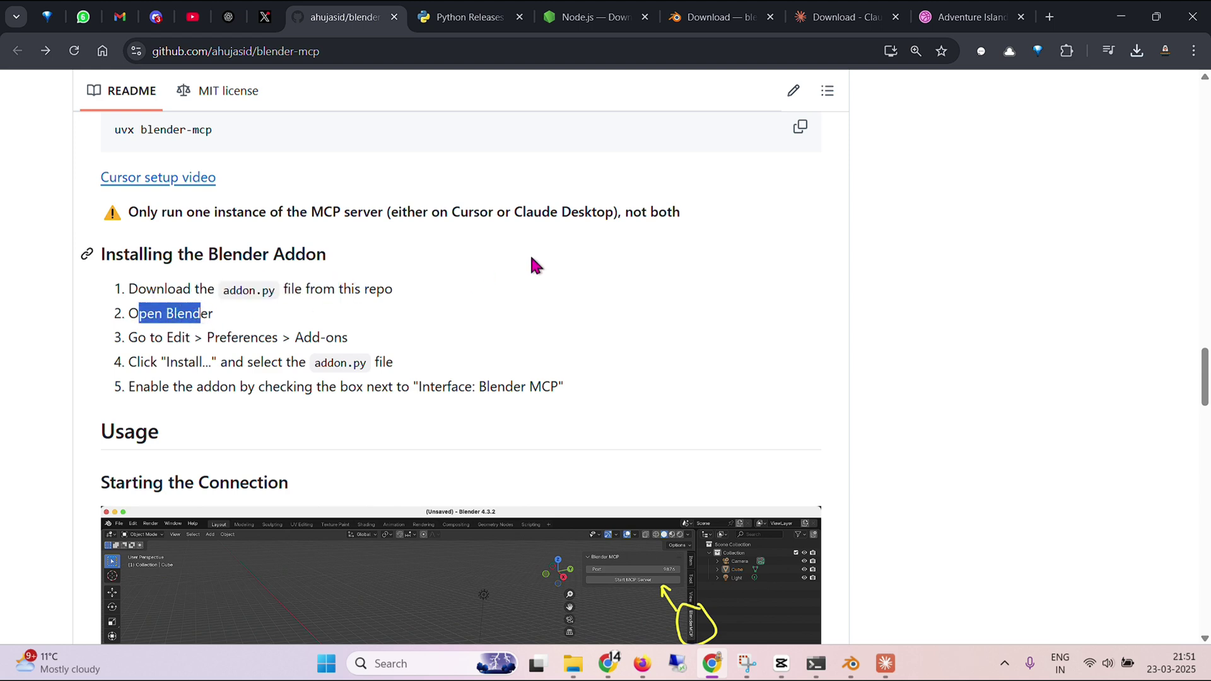
{"action": "scroll", "coordinate": [548, 259], "scroll_direction": "down", "scroll_amount": 2}
{"action": "left_click_drag", "start_coordinate": [163, 206], "coordinate": [338, 201]}
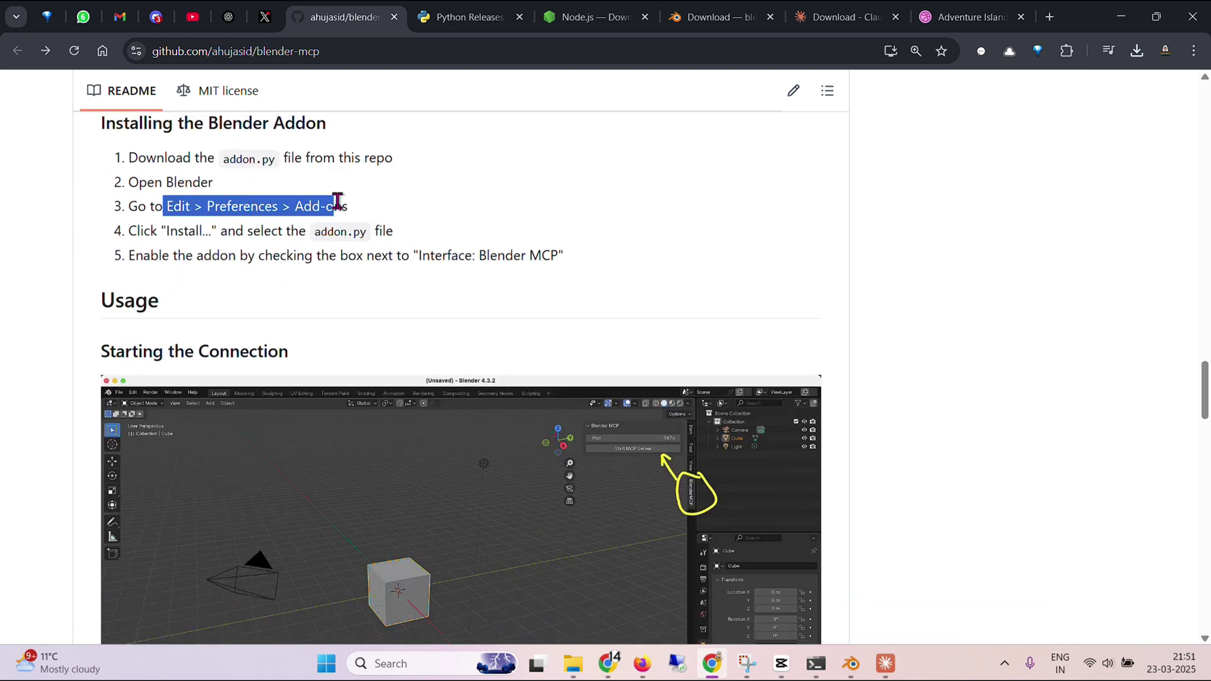
{"action": "left_click_drag", "start_coordinate": [163, 232], "coordinate": [387, 231]}
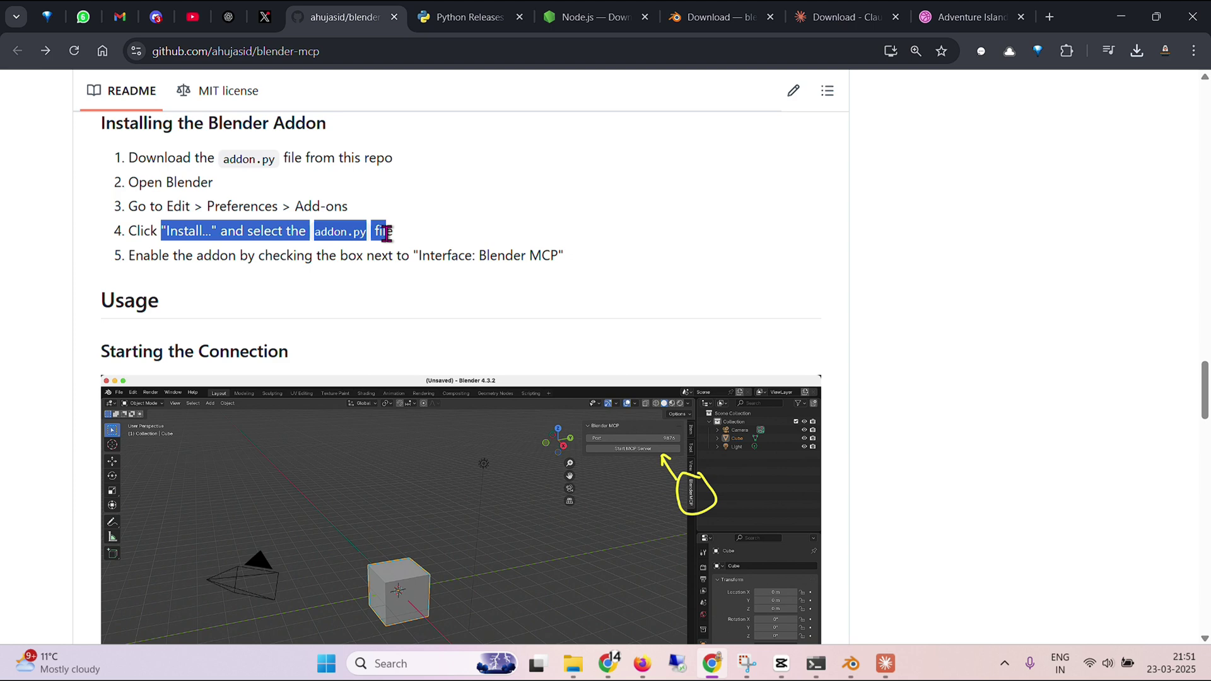
Step: In Preferences > Add-ons, browse Install from Disk to Downloads, then cancel and confirm Blender MCP is enabled
{"action": "left_click", "coordinate": [850, 674]}
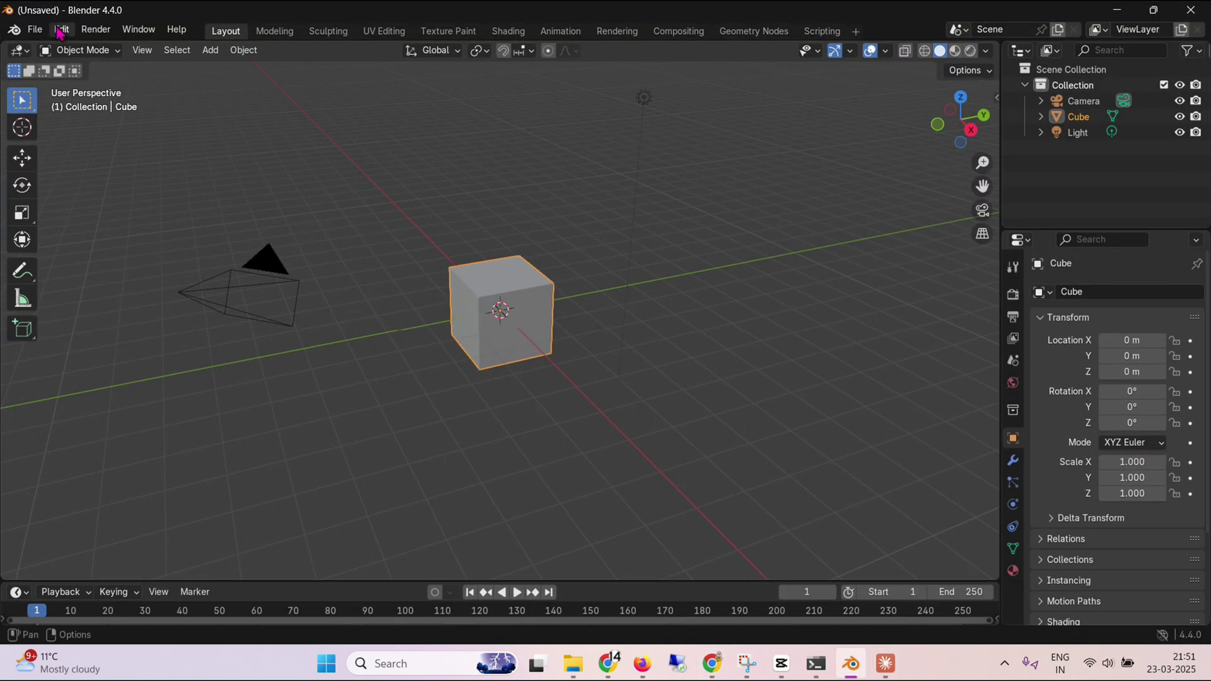
{"action": "left_click", "coordinate": [61, 29]}
{"action": "left_click", "coordinate": [103, 231]}
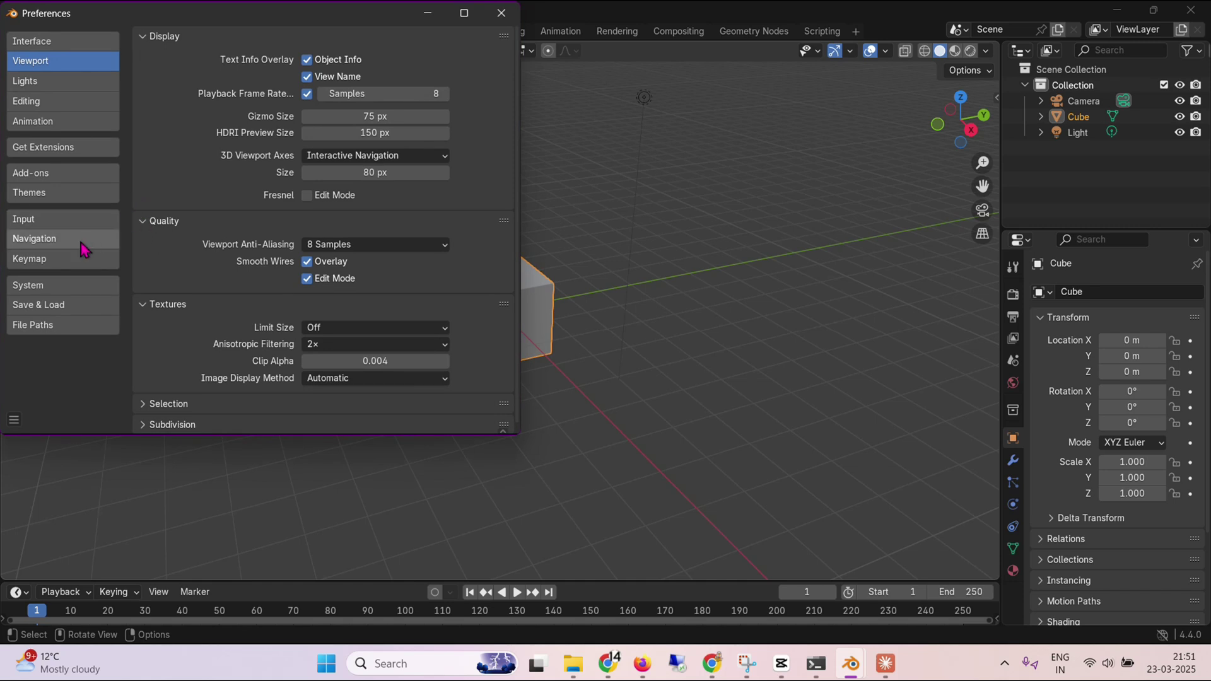
{"action": "left_click", "coordinate": [39, 173]}
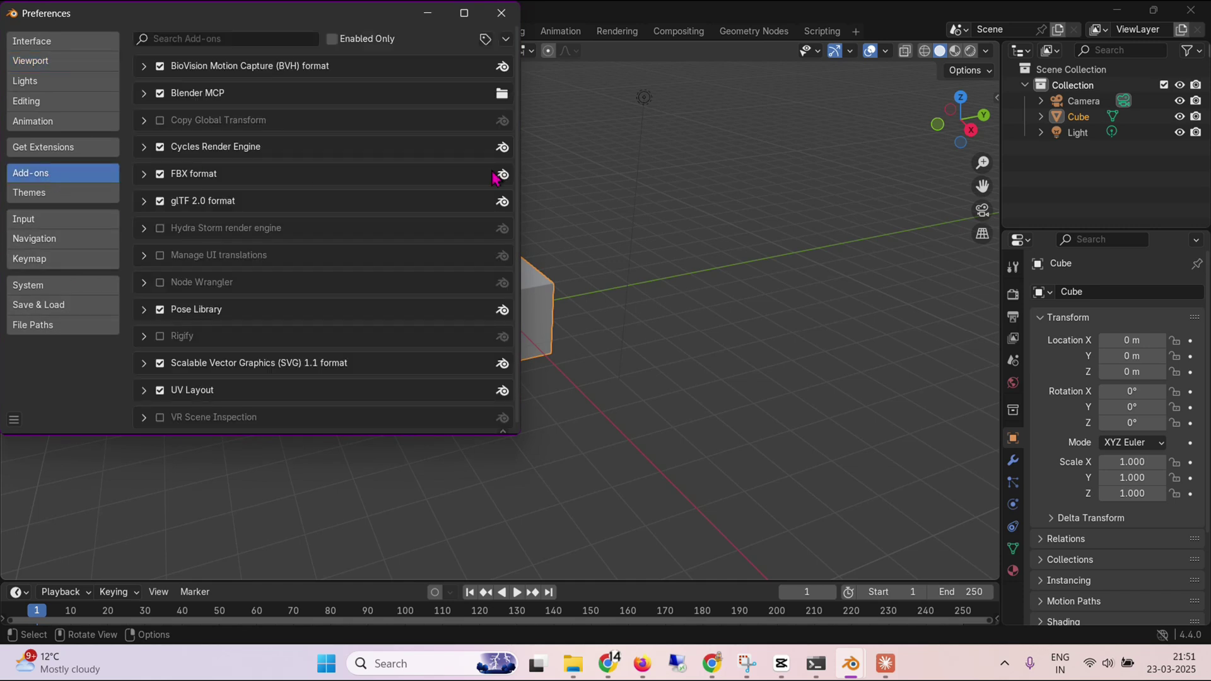
{"action": "left_click", "coordinate": [506, 40]}
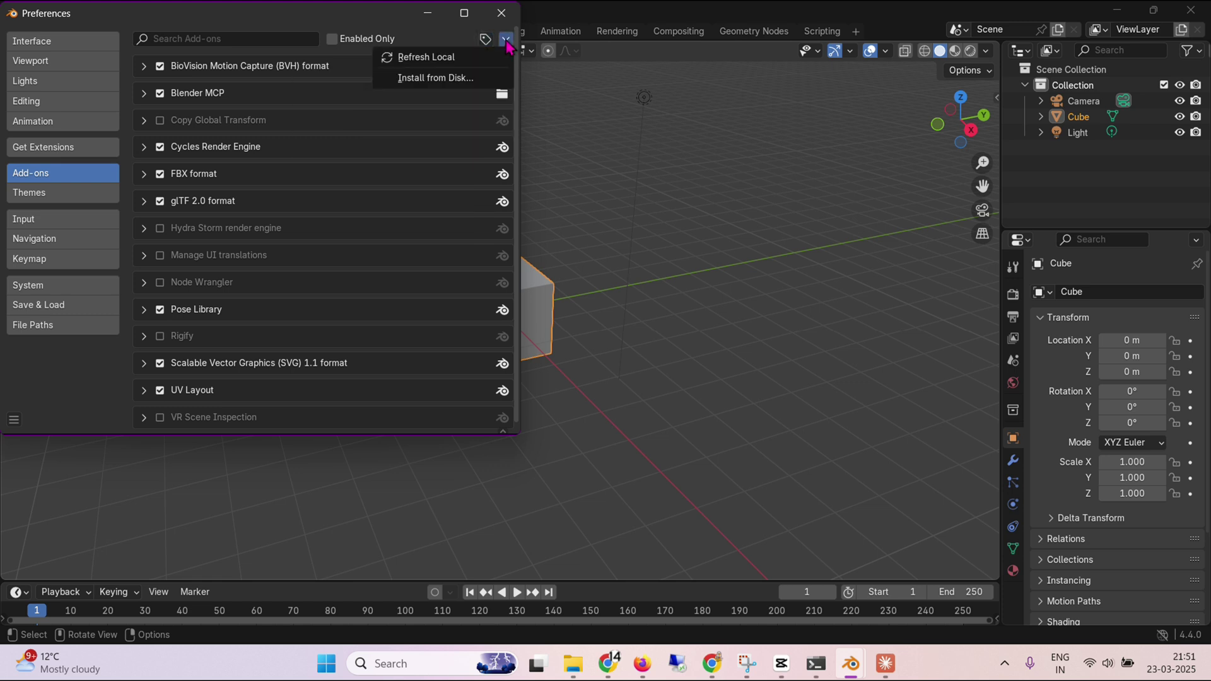
{"action": "left_click", "coordinate": [465, 80]}
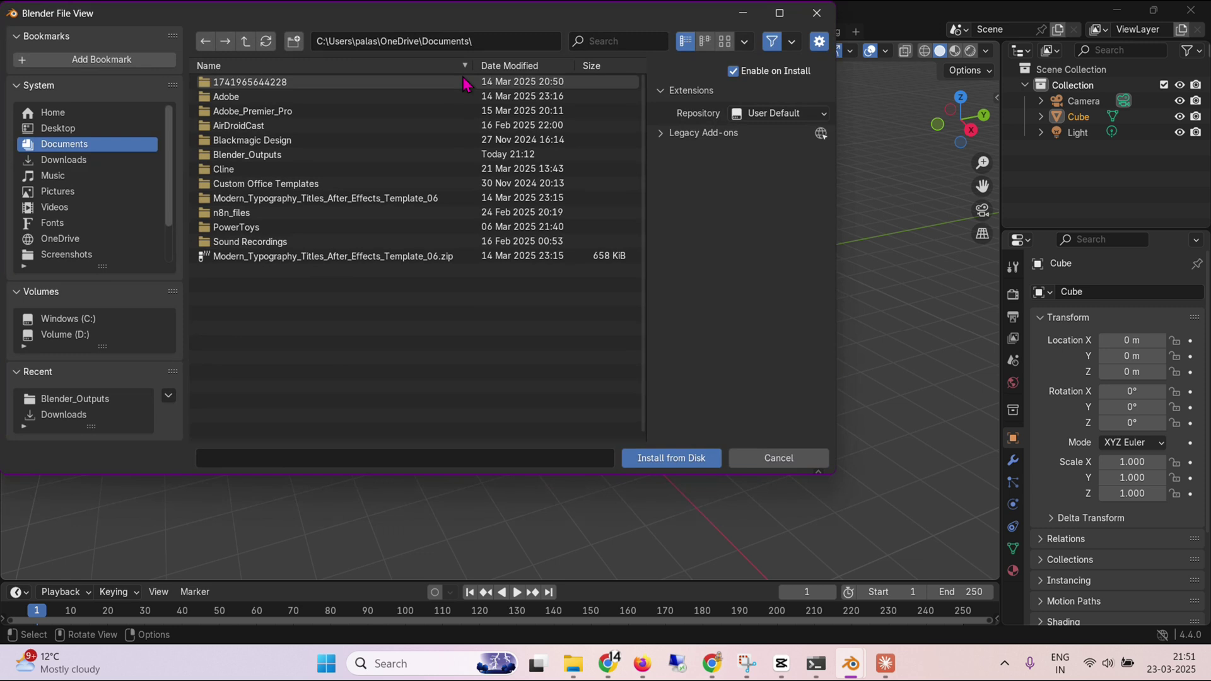
{"action": "left_click", "coordinate": [100, 164]}
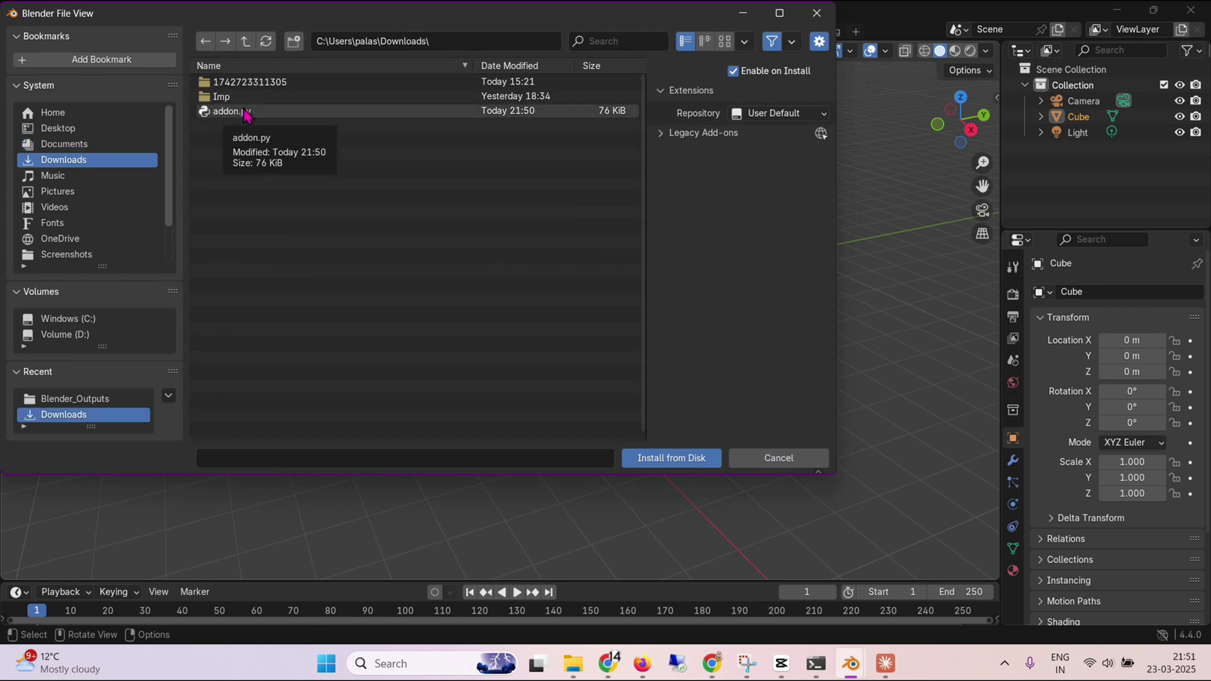
{"action": "left_click", "coordinate": [780, 459]}
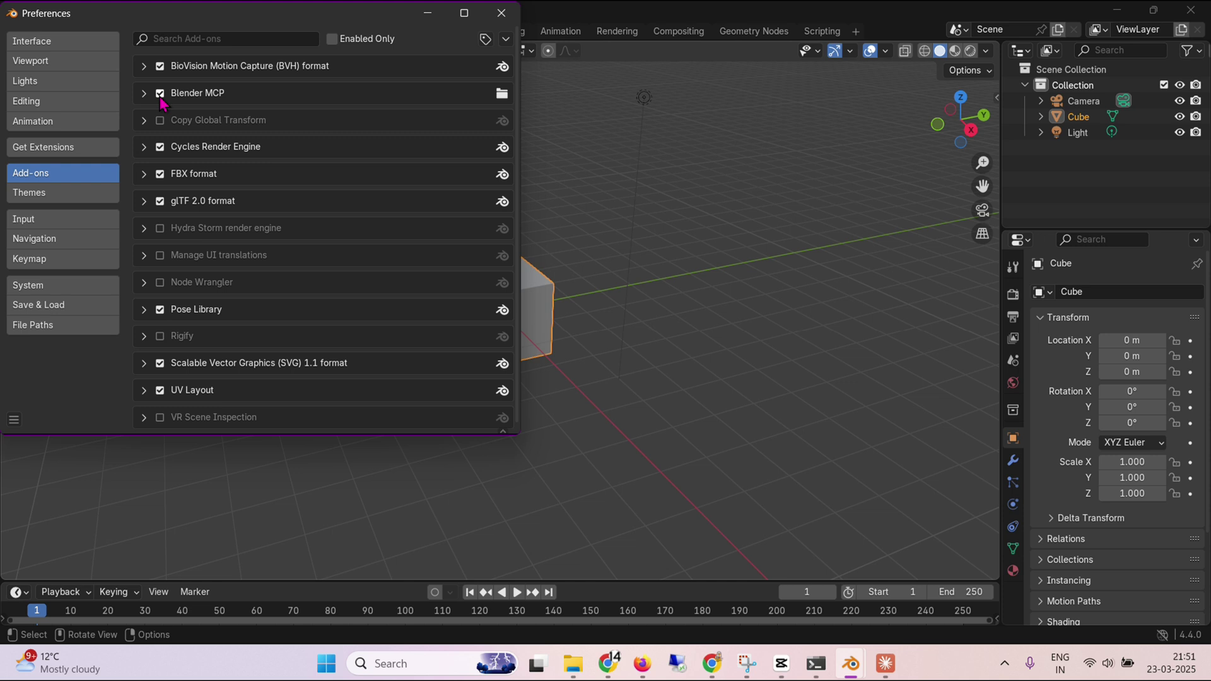
Step: Show the 3D viewport sidebar with N, open the BlenderMCP tab, and start the server on port 9876
{"action": "key", "text": "alt+Tab"}
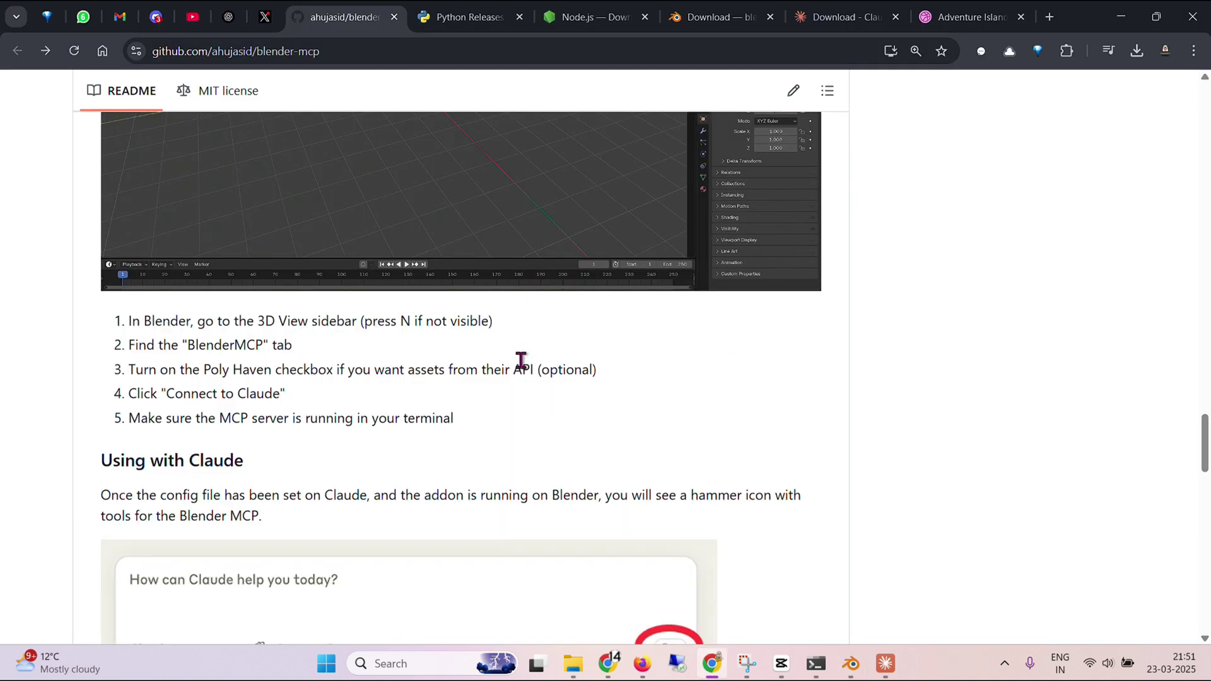
{"action": "left_click_drag", "start_coordinate": [221, 322], "coordinate": [328, 322]}
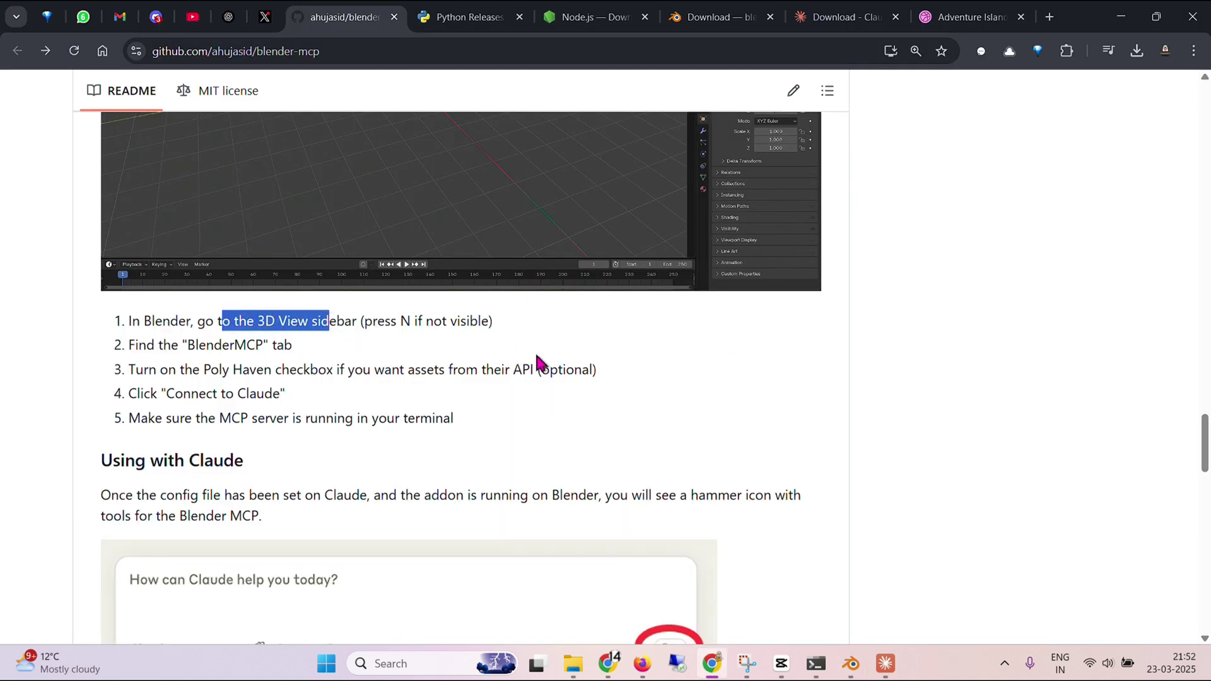
{"action": "left_click", "coordinate": [852, 670]}
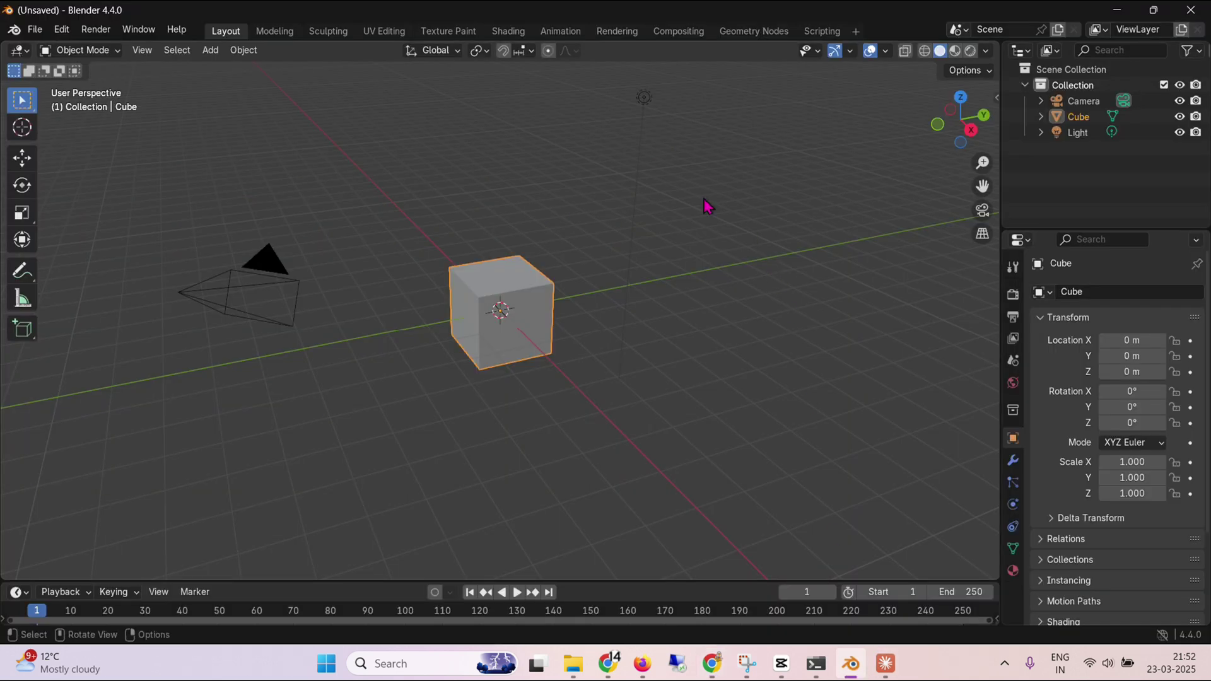
{"action": "key", "text": "n"}
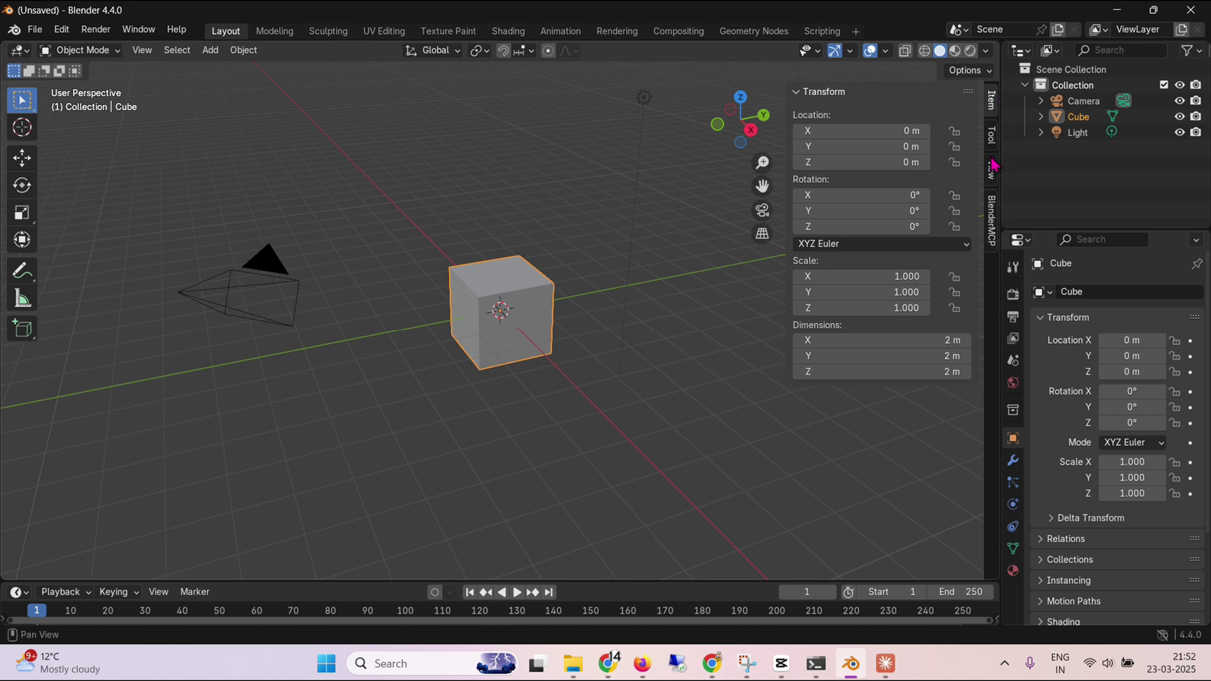
{"action": "left_click", "coordinate": [992, 221]}
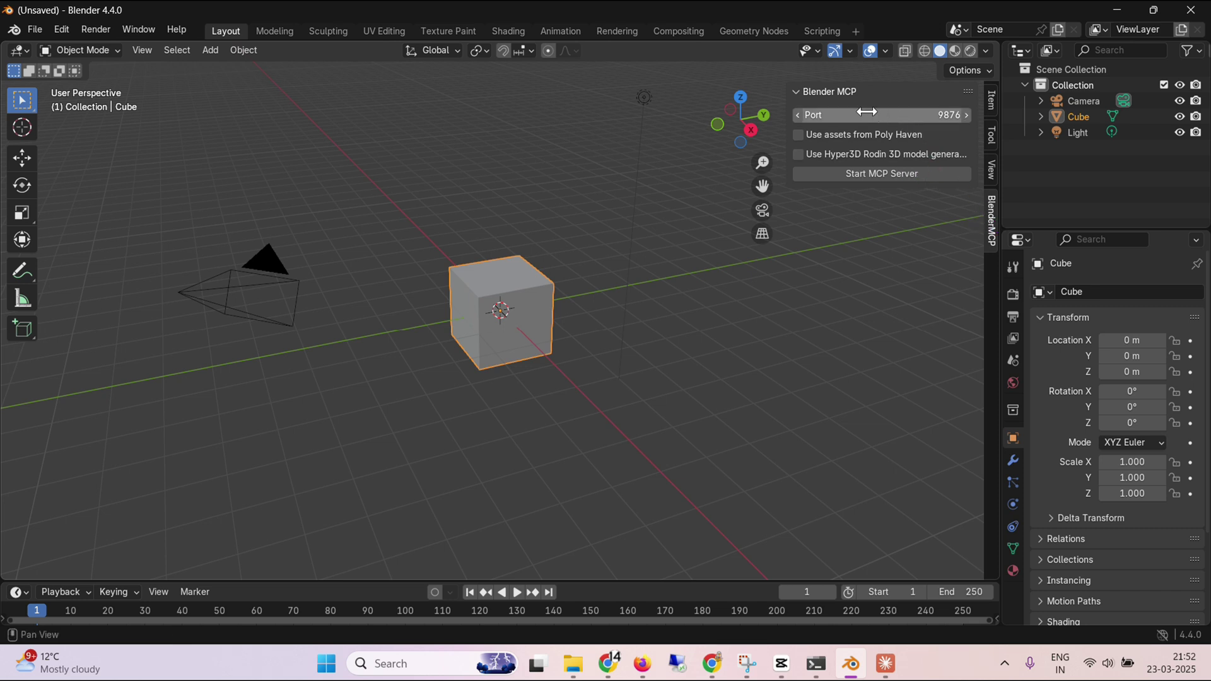
{"action": "left_click", "coordinate": [877, 173]}
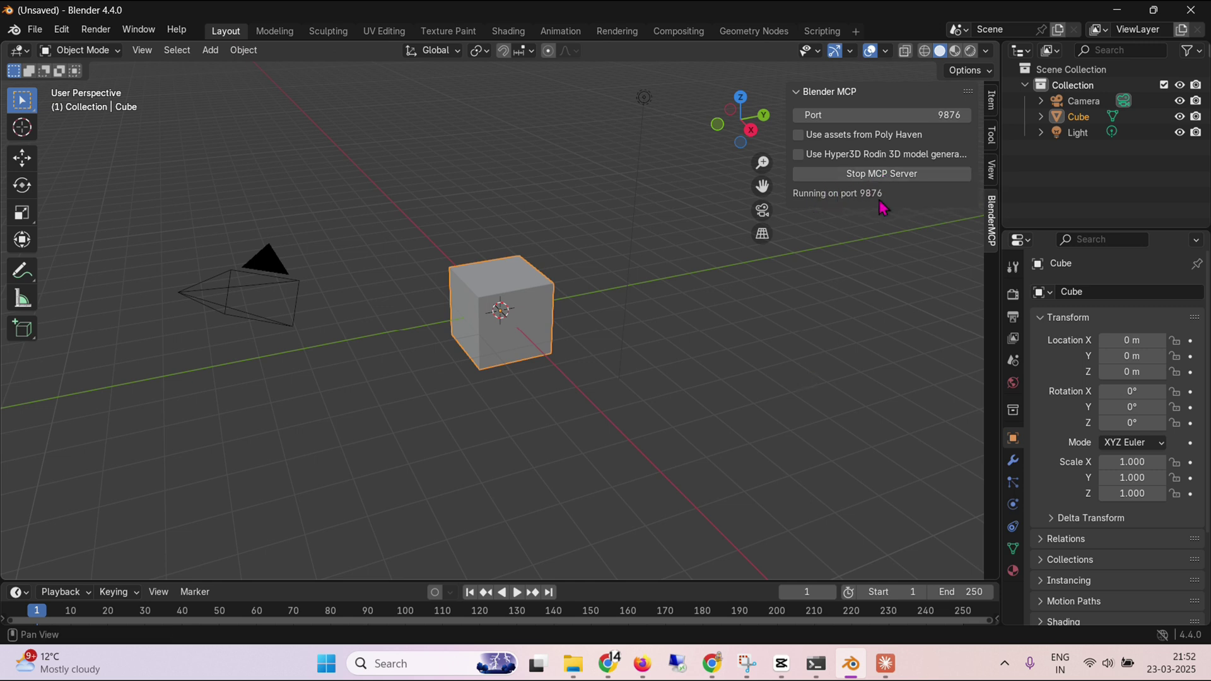
{"action": "left_click", "coordinate": [712, 664]}
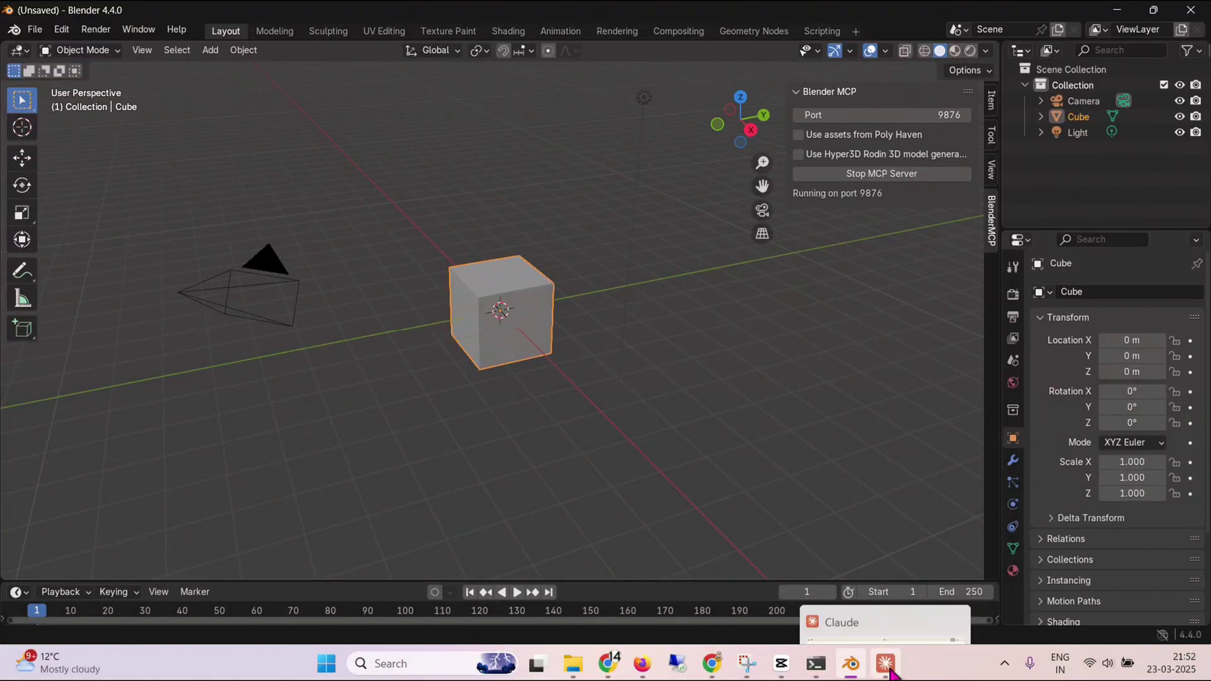
Step: Quit Claude from the system tray and relaunch it by searching 'claude'
{"action": "left_click", "coordinate": [885, 664]}
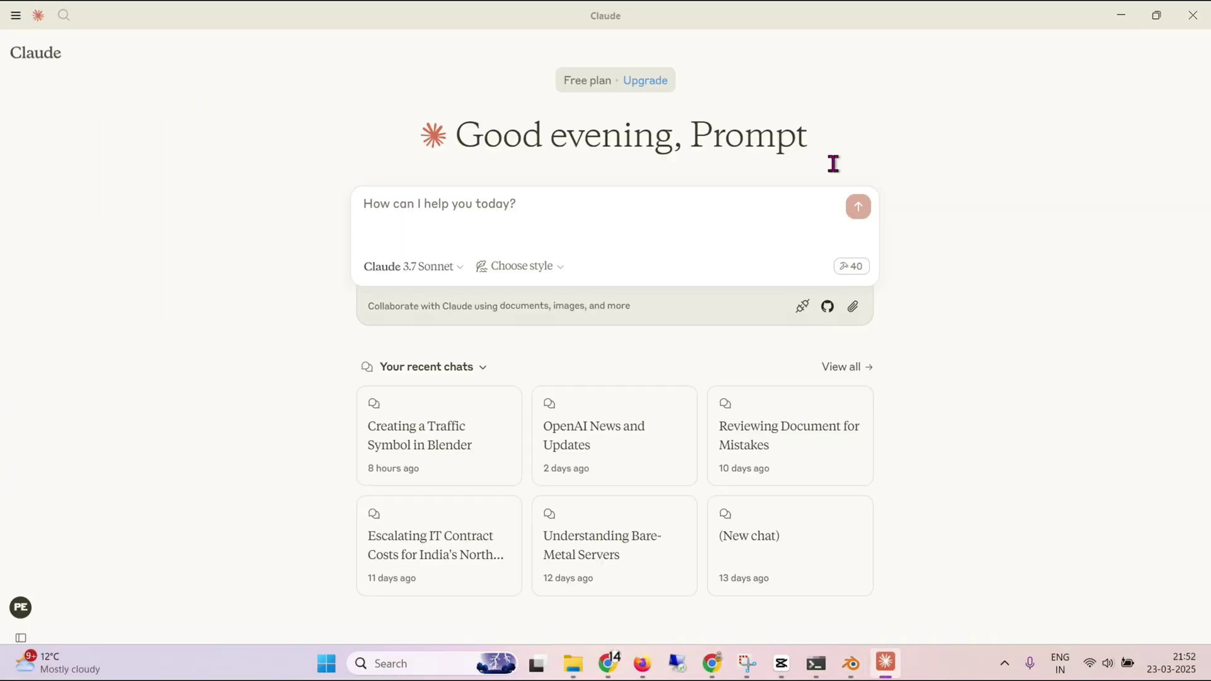
{"action": "left_click", "coordinate": [1005, 663]}
{"action": "right_click", "coordinate": [944, 586]}
{"action": "left_click", "coordinate": [974, 612]}
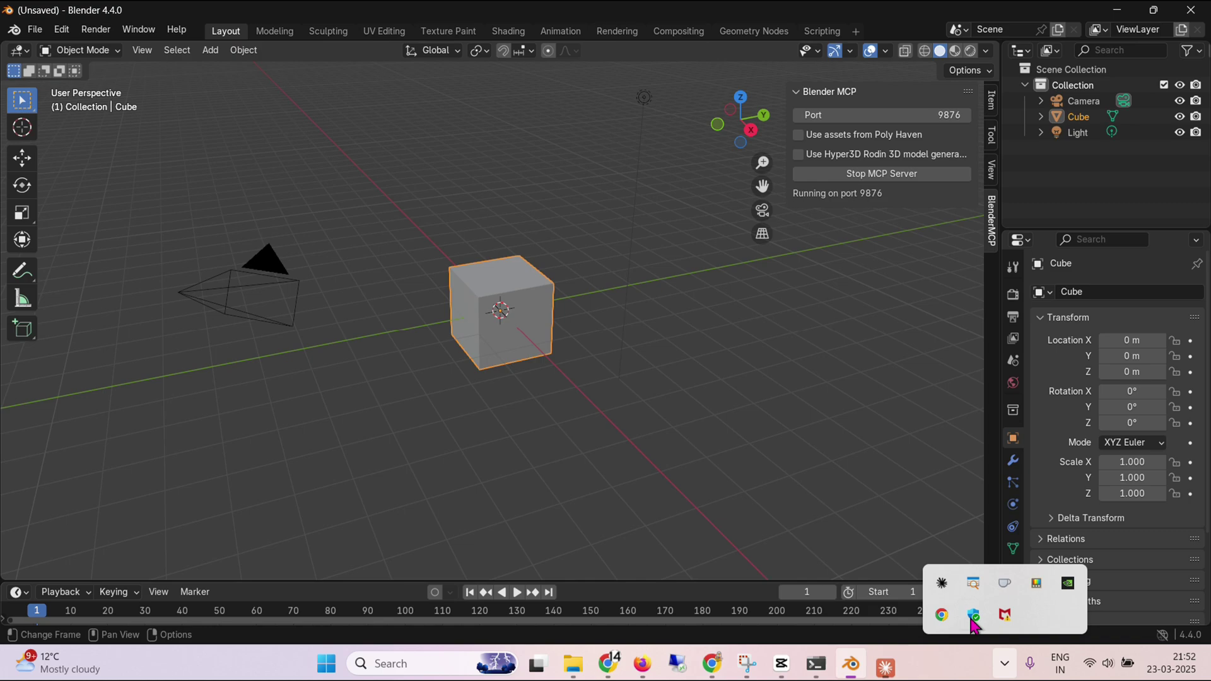
{"action": "key", "text": "super"}
{"action": "type", "text": "claude"}
{"action": "key", "text": "Return"}
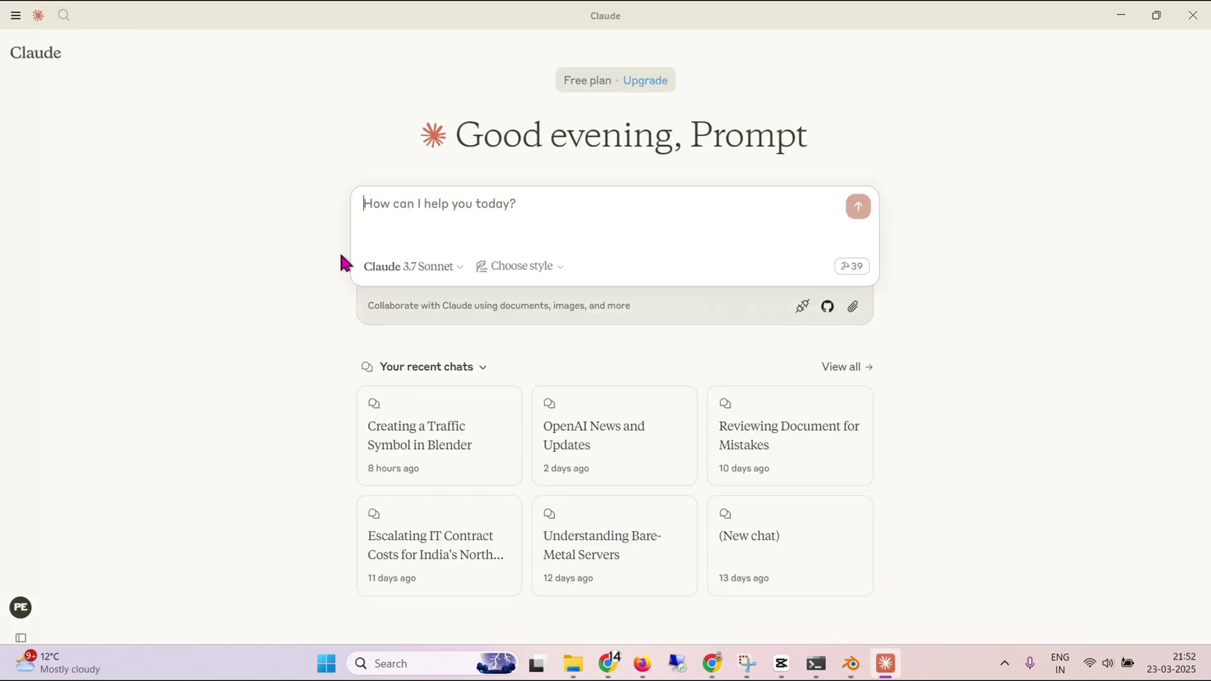
Step: Paste the dragon-and-tree scene request and highlight its isometric and lighting phrases
{"action": "type", "text": "Make a scene in Blender where there is a dragon standing next to a tree. Make this isometric and make sure the lighting is playful and fun. Use the right materials."}
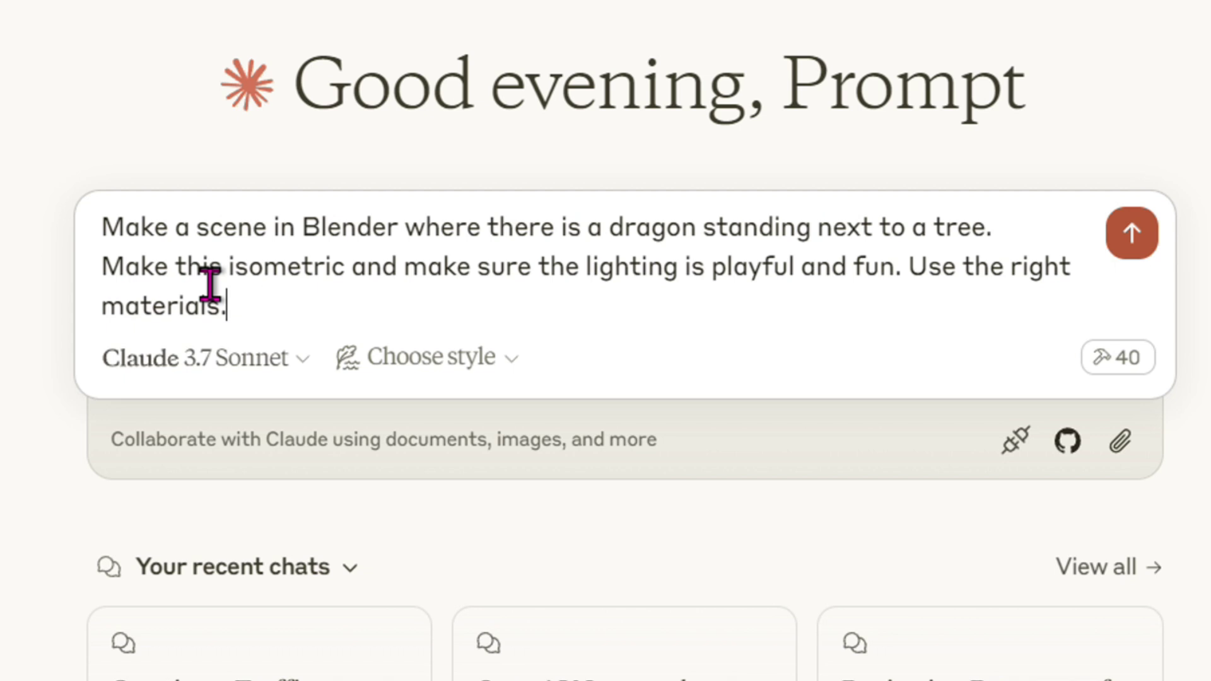
{"action": "key", "text": "ctrl+a"}
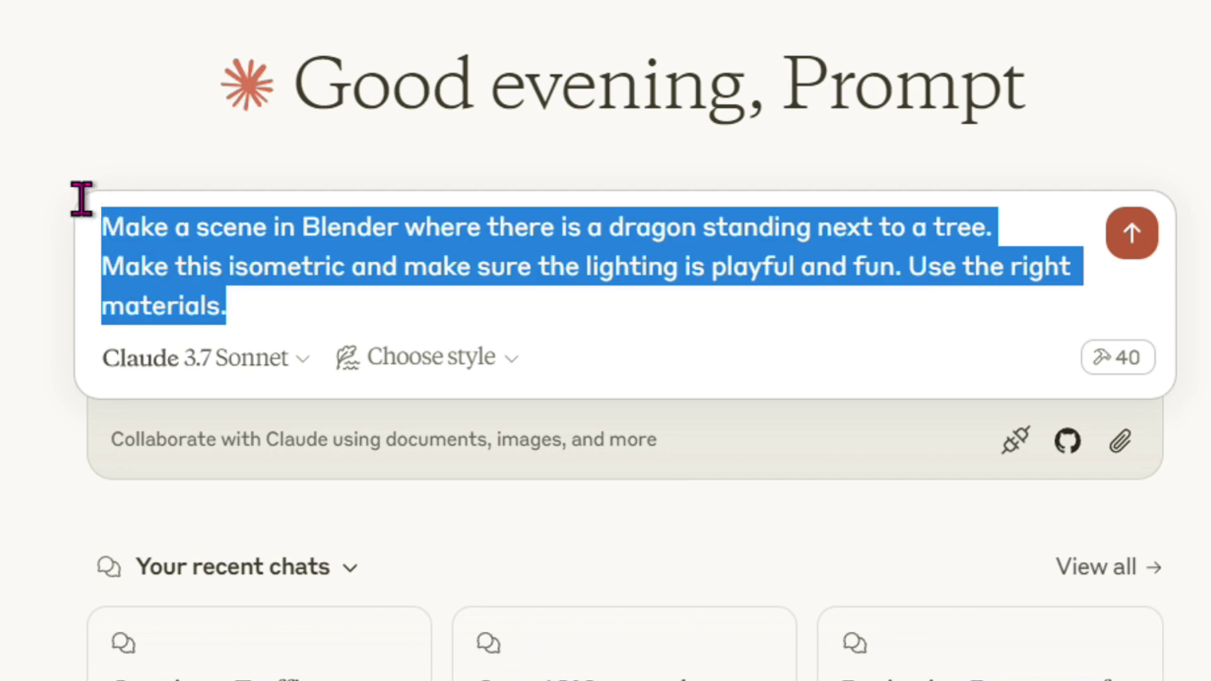
{"action": "left_click", "coordinate": [452, 264]}
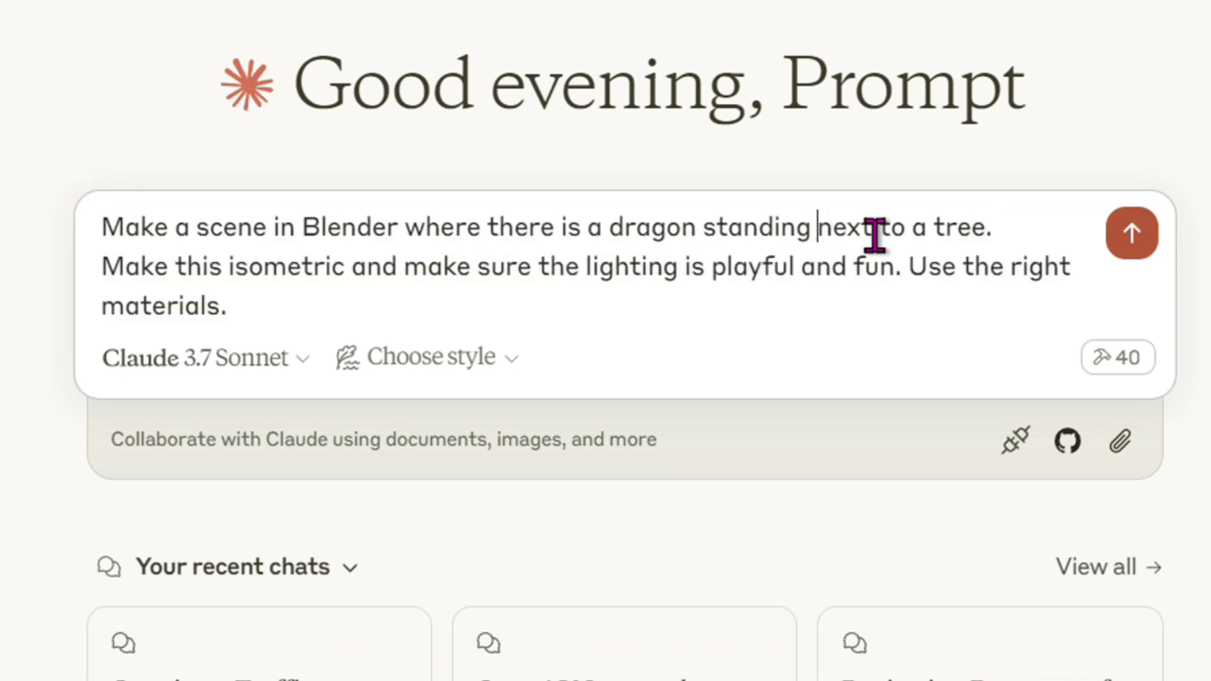
{"action": "left_click_drag", "start_coordinate": [159, 274], "coordinate": [347, 270]}
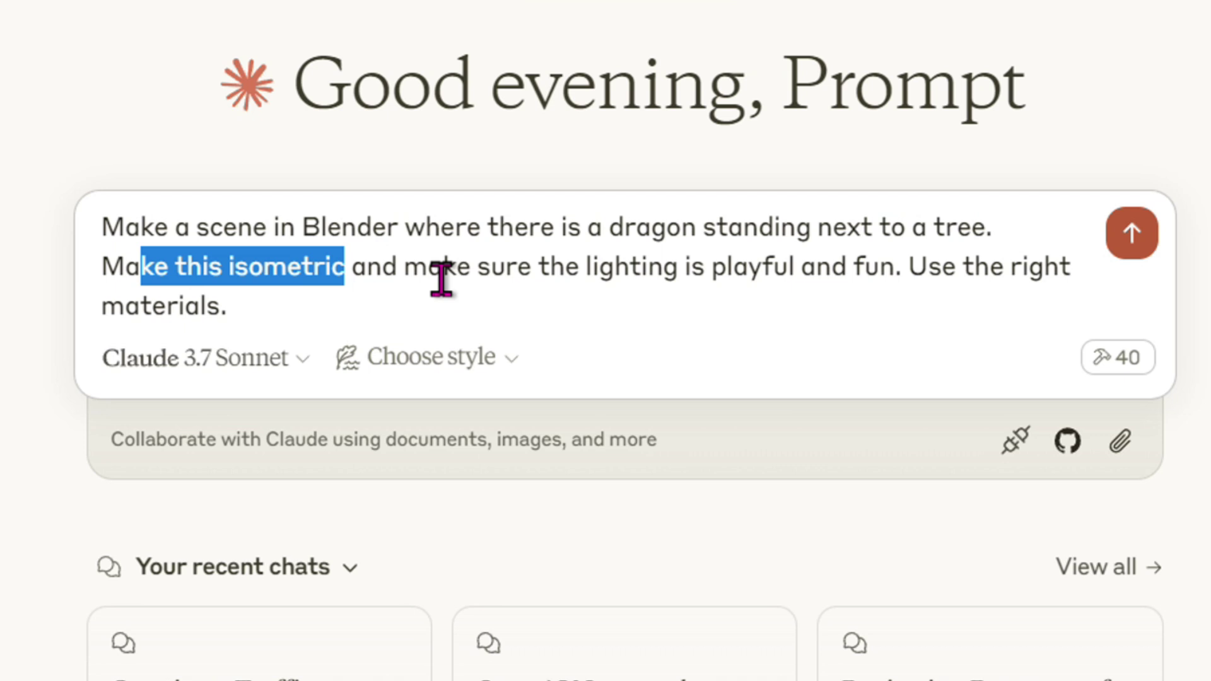
{"action": "left_click", "coordinate": [450, 271]}
{"action": "left_click_drag", "start_coordinate": [449, 272], "coordinate": [698, 268]}
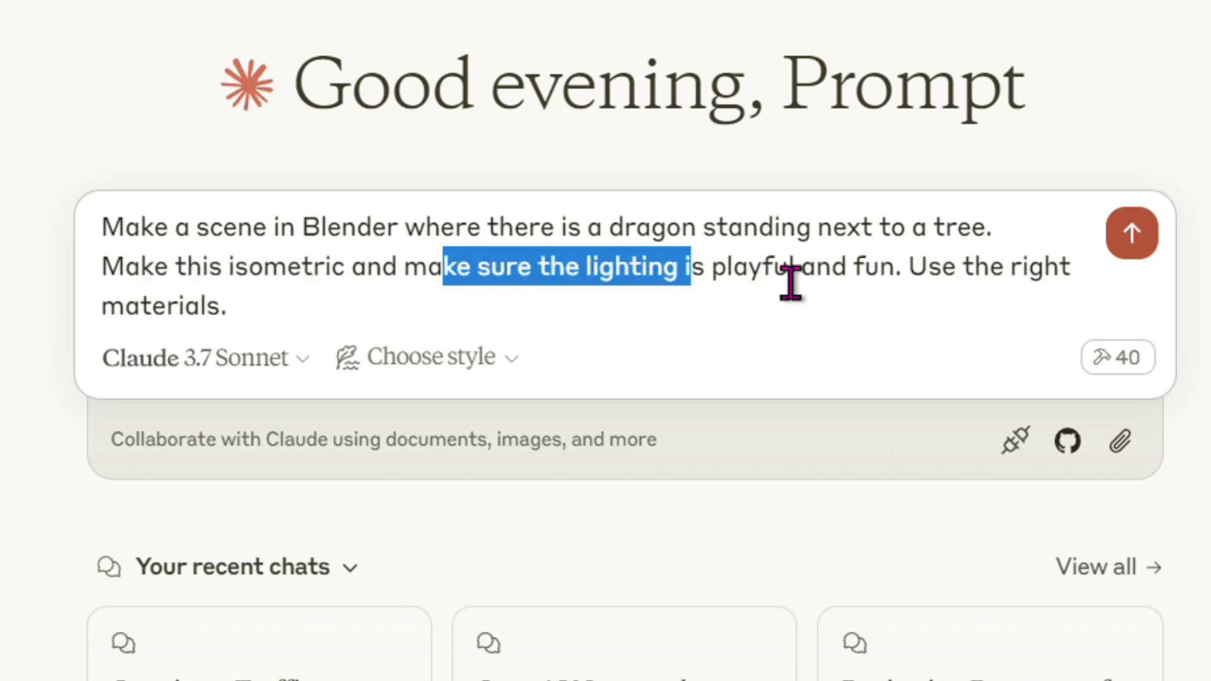
{"action": "left_click", "coordinate": [846, 270]}
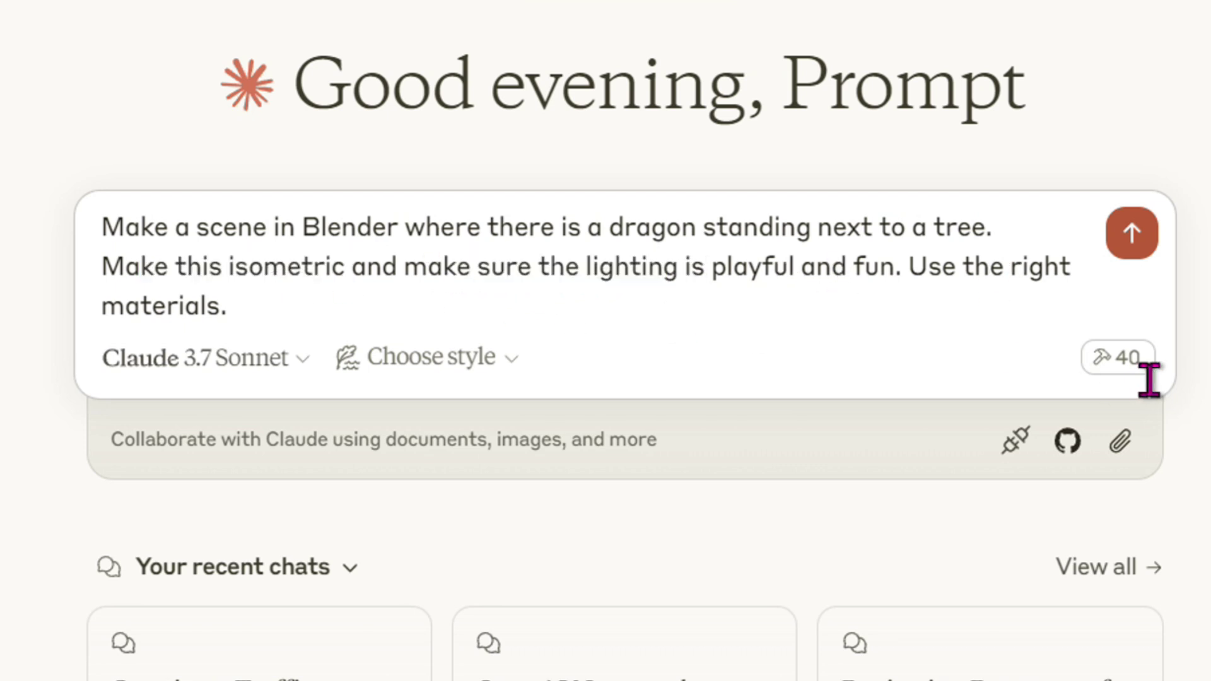
Step: Browse the 40 available MCP tools, inspecting the set_texture and search_polyhaven_assets descriptions
{"action": "left_click", "coordinate": [1120, 360]}
{"action": "scroll", "coordinate": [455, 442], "scroll_direction": "down", "scroll_amount": 20}
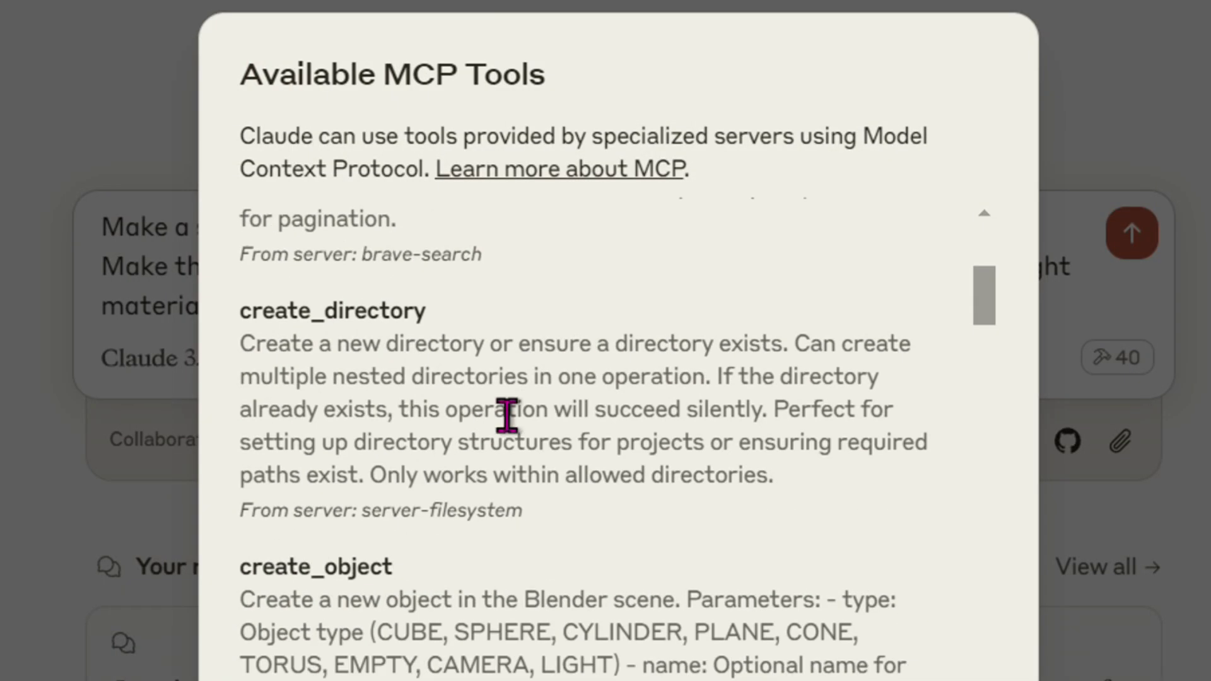
{"action": "scroll", "coordinate": [656, 419], "scroll_direction": "down", "scroll_amount": 5}
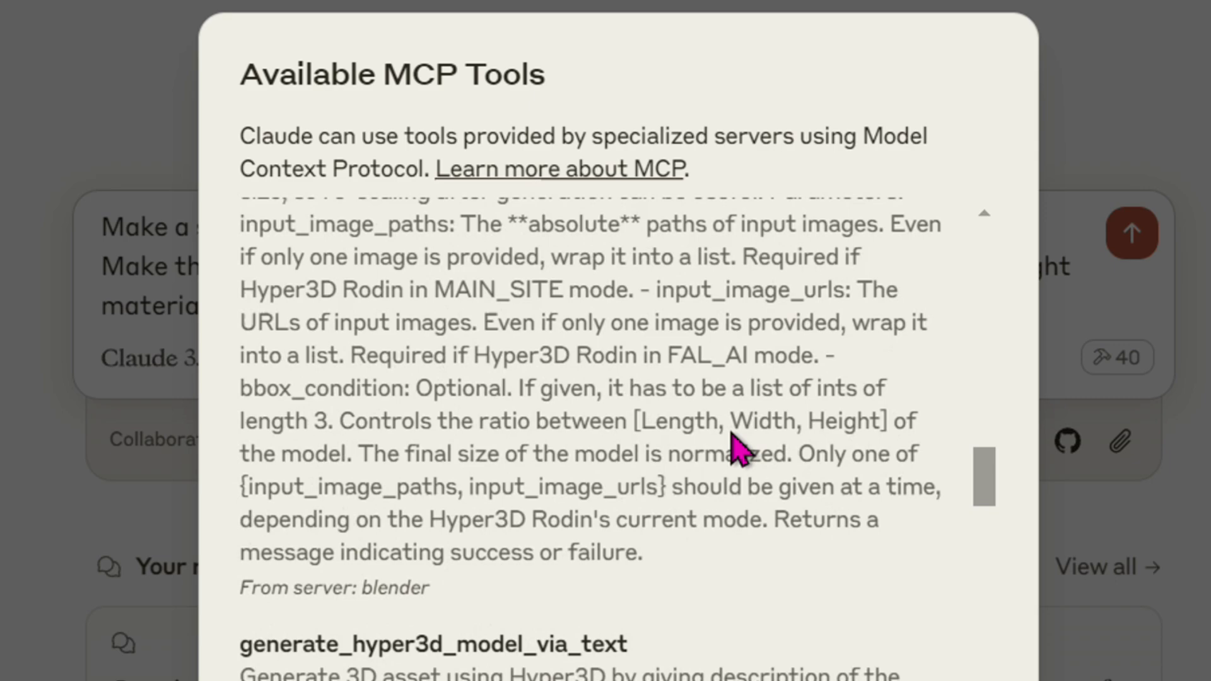
{"action": "scroll", "coordinate": [656, 433], "scroll_direction": "up", "scroll_amount": 20}
{"action": "scroll", "coordinate": [713, 586], "scroll_direction": "down", "scroll_amount": 10}
{"action": "scroll", "coordinate": [722, 546], "scroll_direction": "down", "scroll_amount": 20}
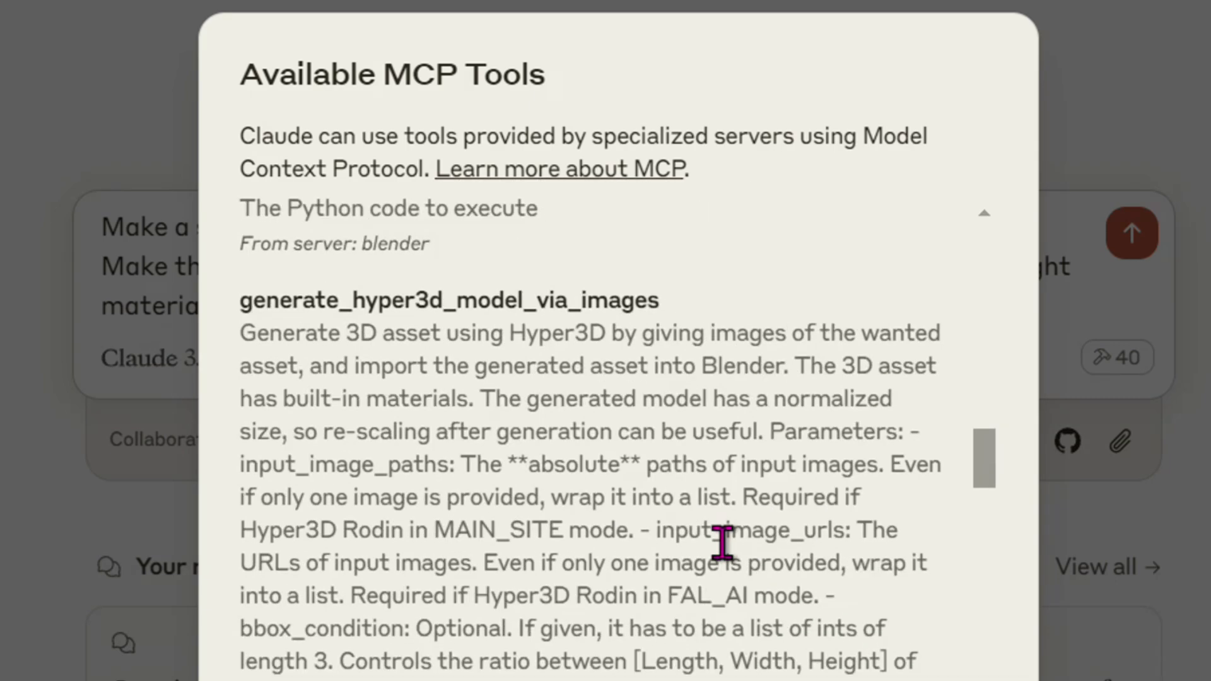
{"action": "scroll", "coordinate": [726, 542], "scroll_direction": "down", "scroll_amount": 20}
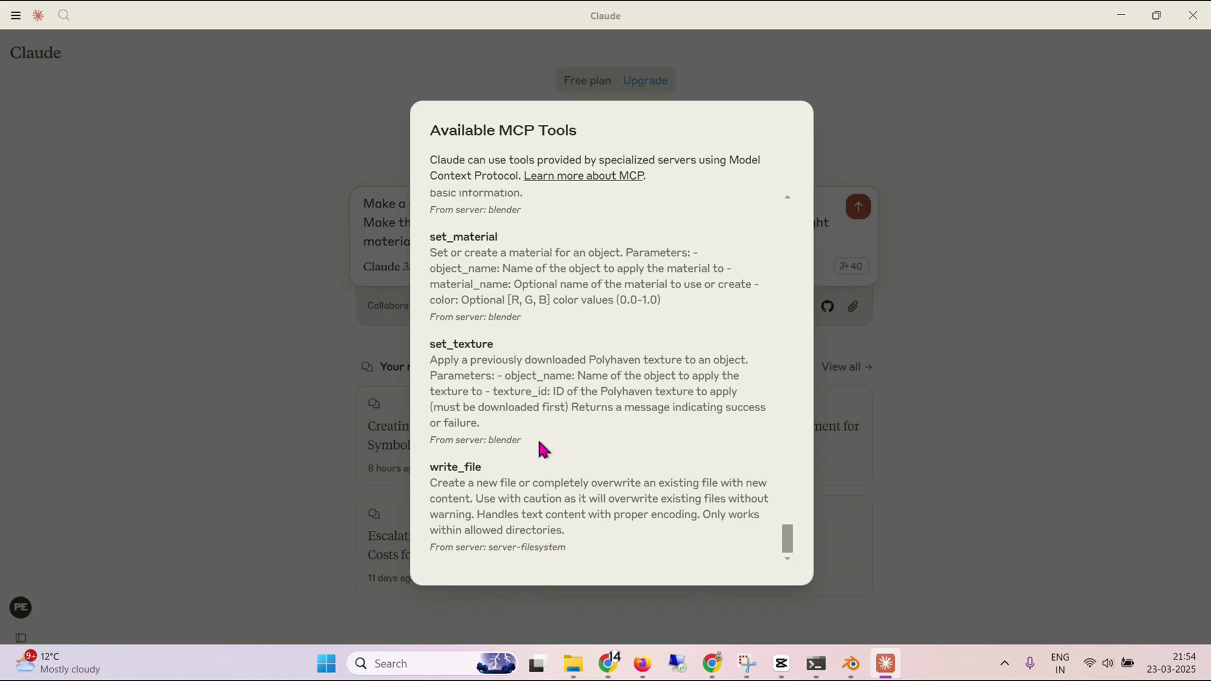
{"action": "left_click_drag", "start_coordinate": [540, 446], "coordinate": [428, 348]}
{"action": "left_click_drag", "start_coordinate": [523, 320], "coordinate": [451, 255]}
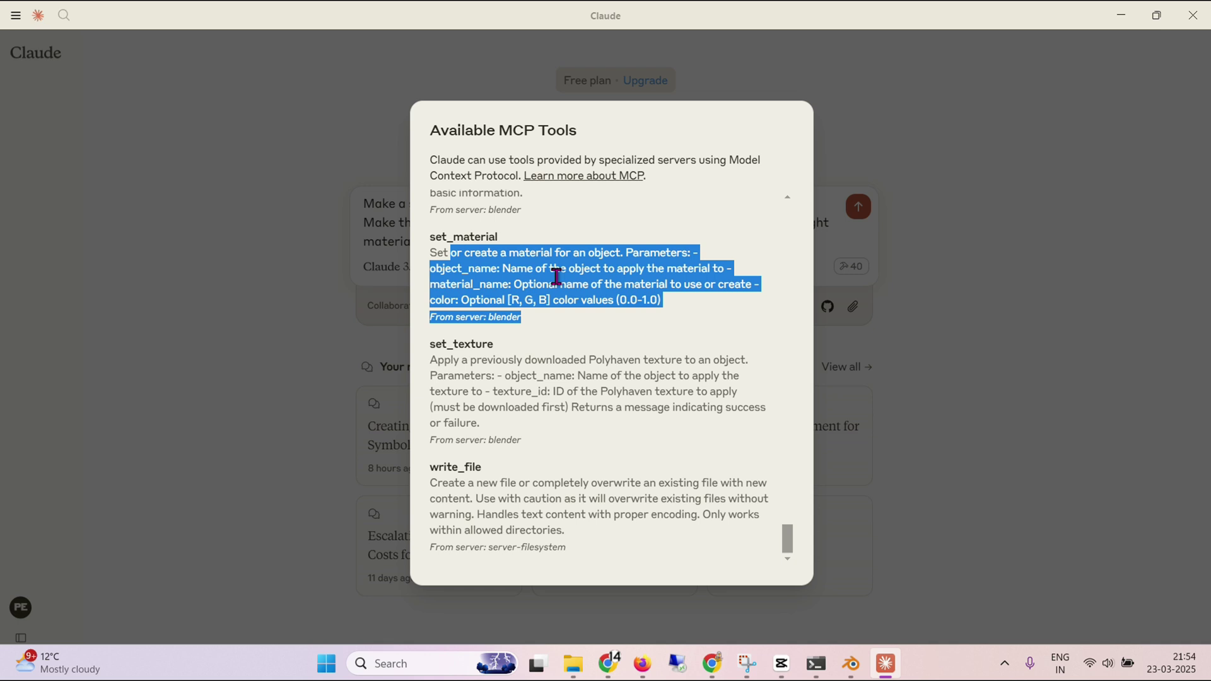
{"action": "scroll", "coordinate": [607, 304], "scroll_direction": "up", "scroll_amount": 2}
{"action": "left_click_drag", "start_coordinate": [553, 341], "coordinate": [442, 245]}
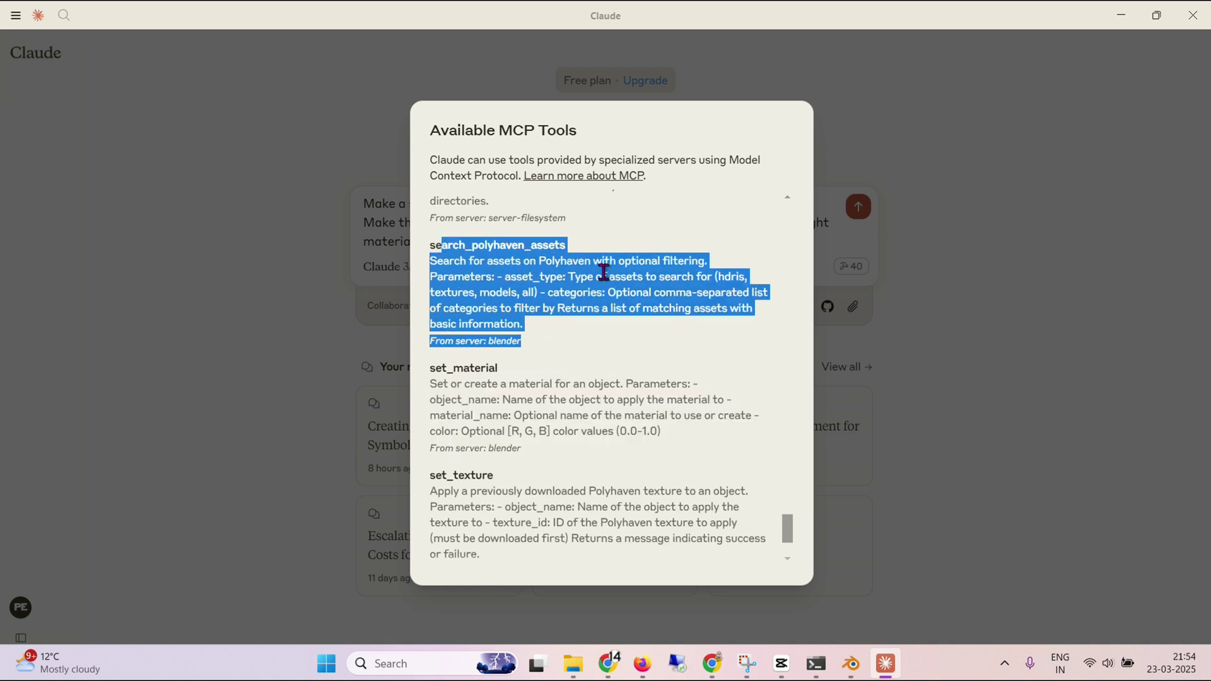
{"action": "left_click", "coordinate": [723, 236]}
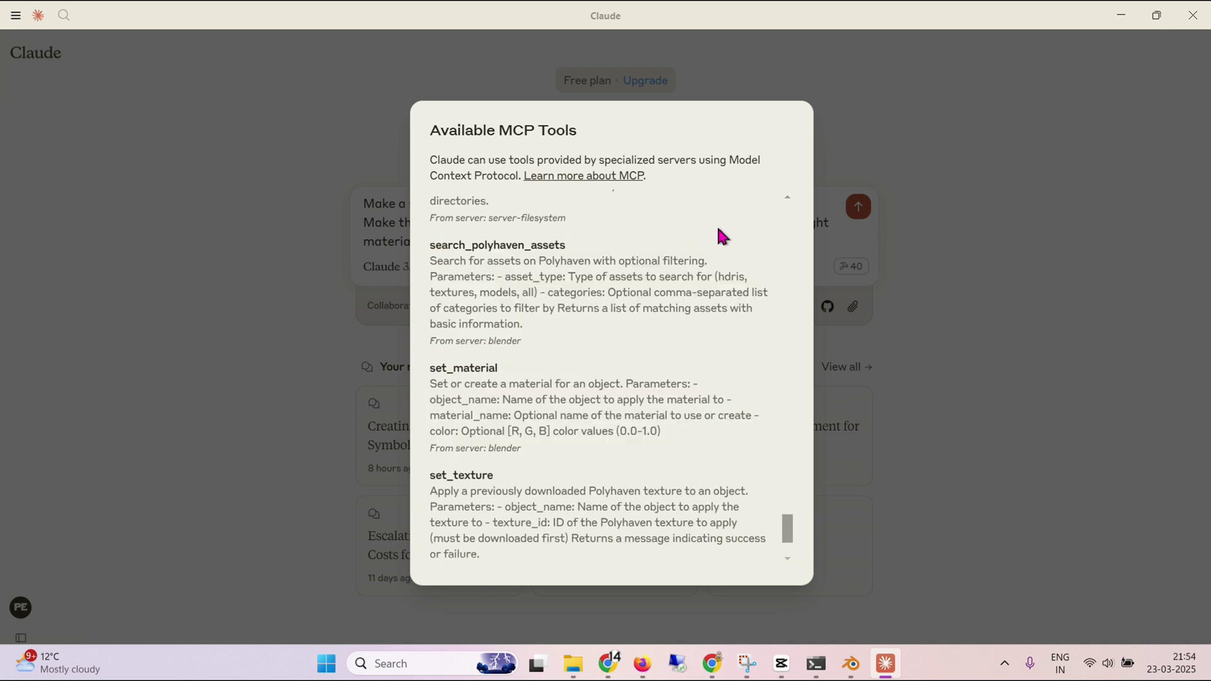
{"action": "left_click", "coordinate": [989, 311]}
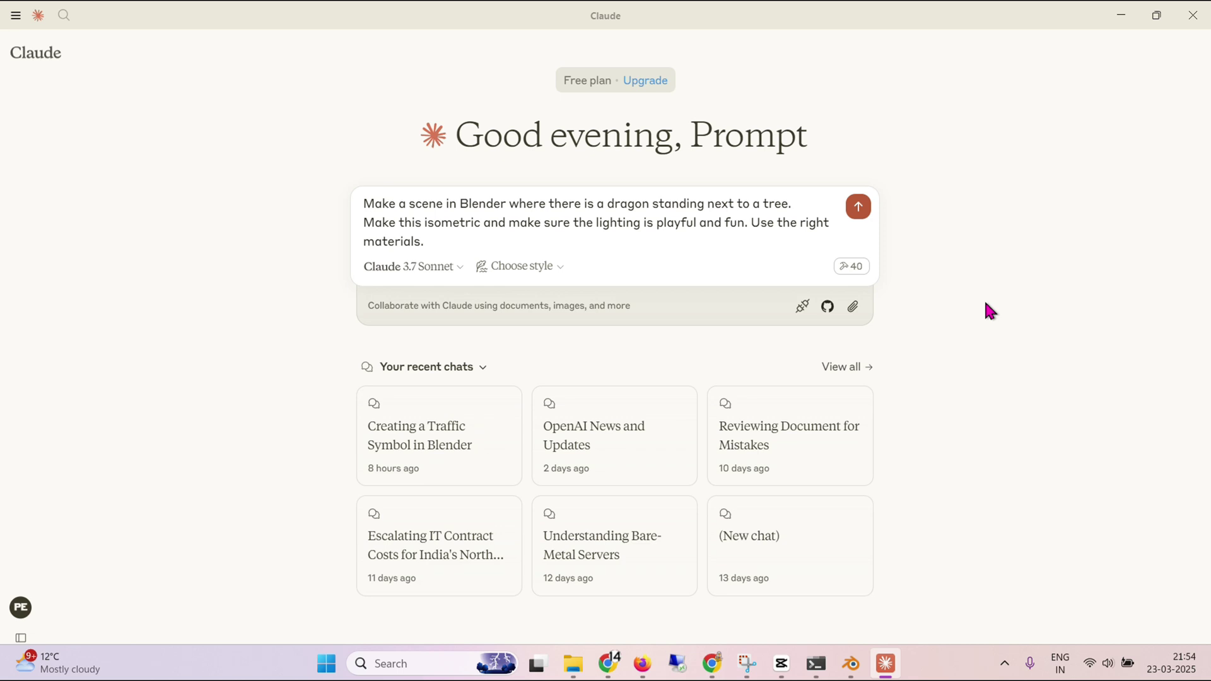
Step: Snap Claude beside Blender, widen Blender's side, and send the isometric dragon-and-tree request
{"action": "left_click", "coordinate": [472, 237]}
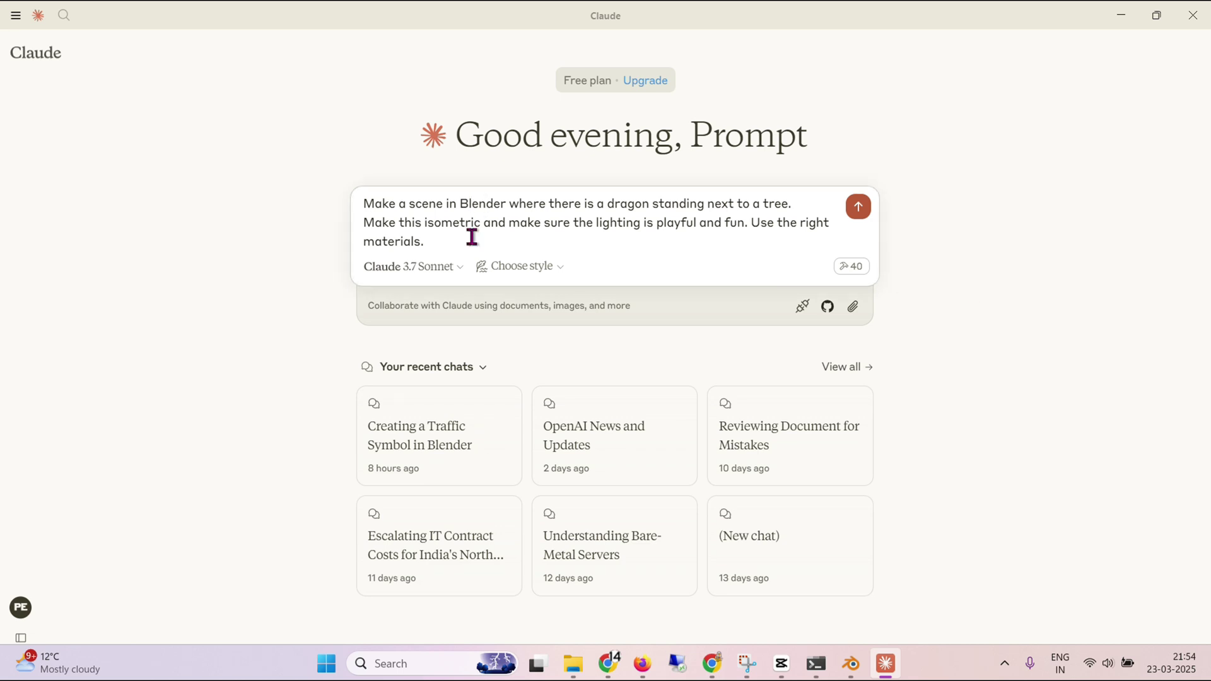
{"action": "key", "text": "super+Right"}
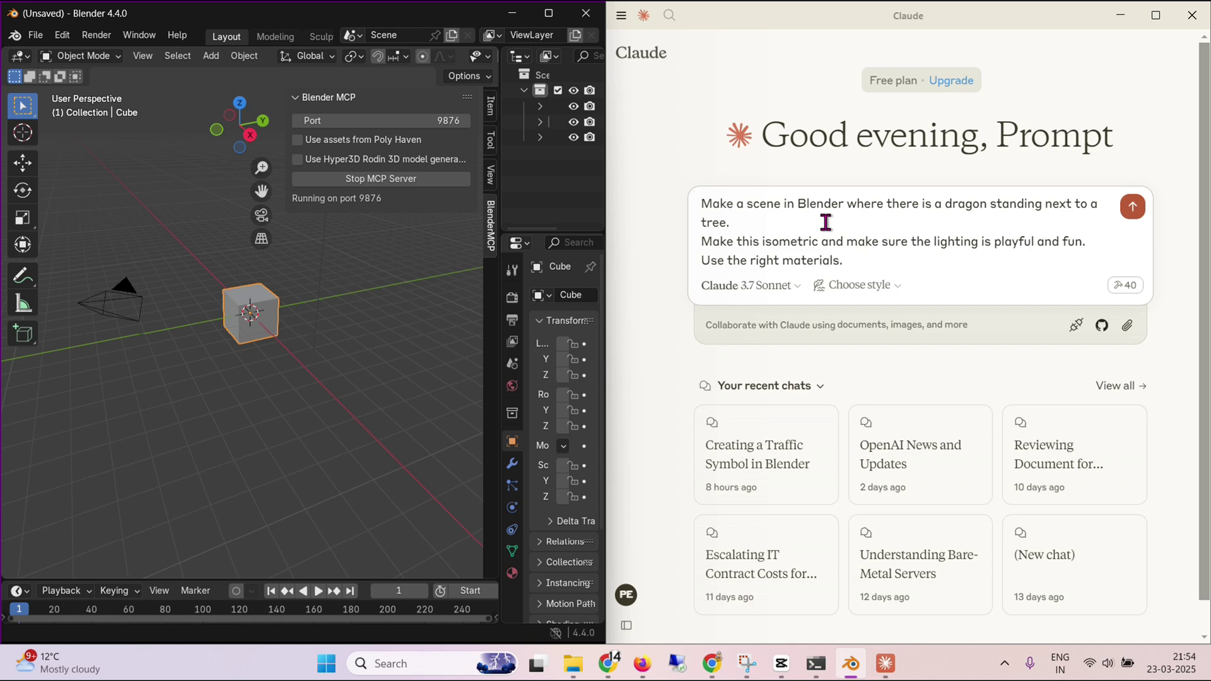
{"action": "left_click_drag", "start_coordinate": [608, 212], "coordinate": [1050, 252]}
{"action": "key", "text": "shift+Return"}
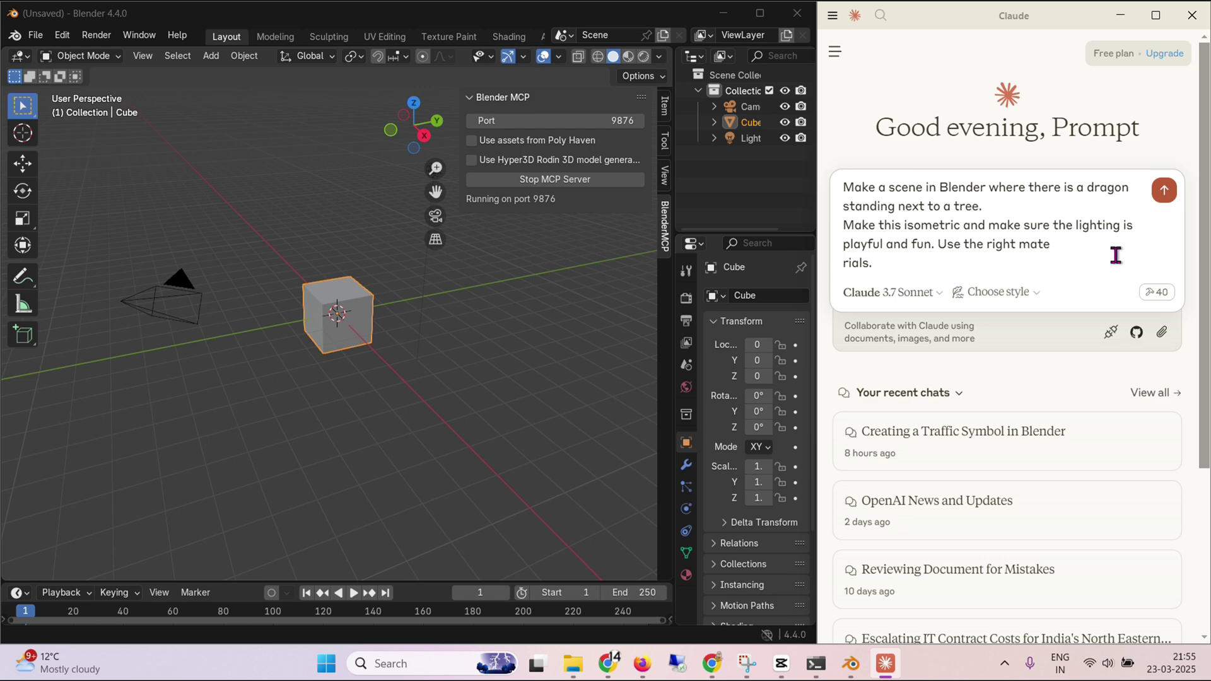
{"action": "key", "text": "Return"}
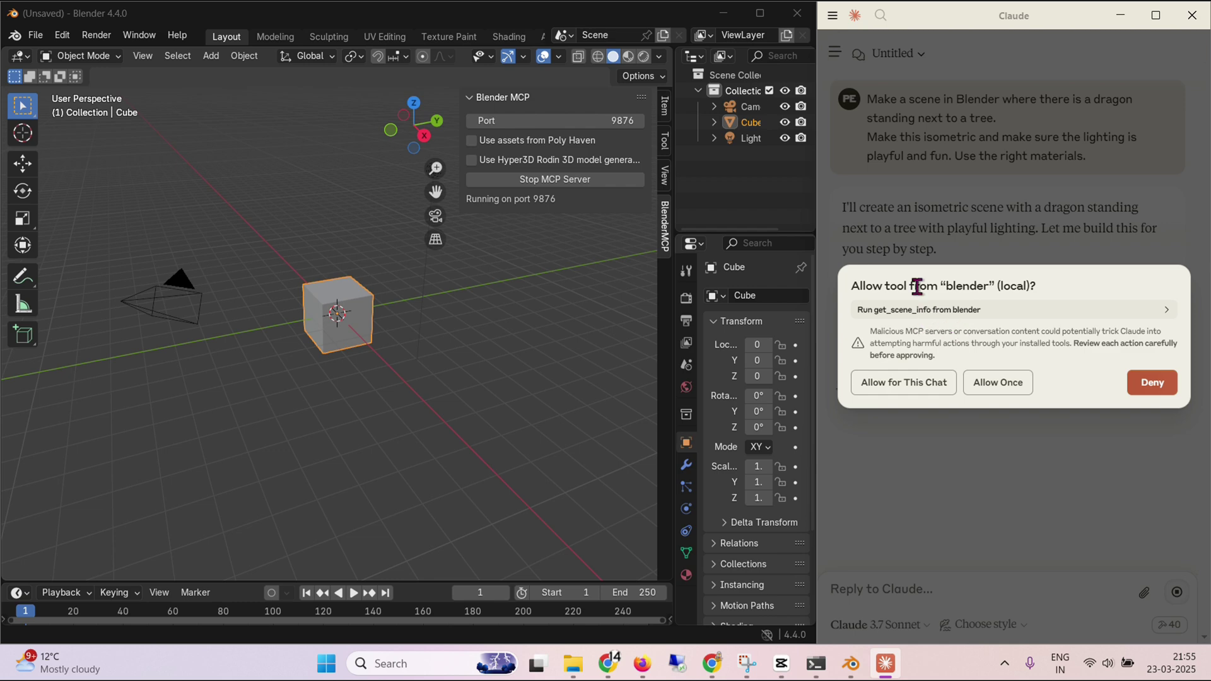
Step: Approve Claude's Blender tools: read scene info, delete the default cube, check Hyper3D, create objects
{"action": "left_click_drag", "start_coordinate": [826, 309], "coordinate": [737, 297]}
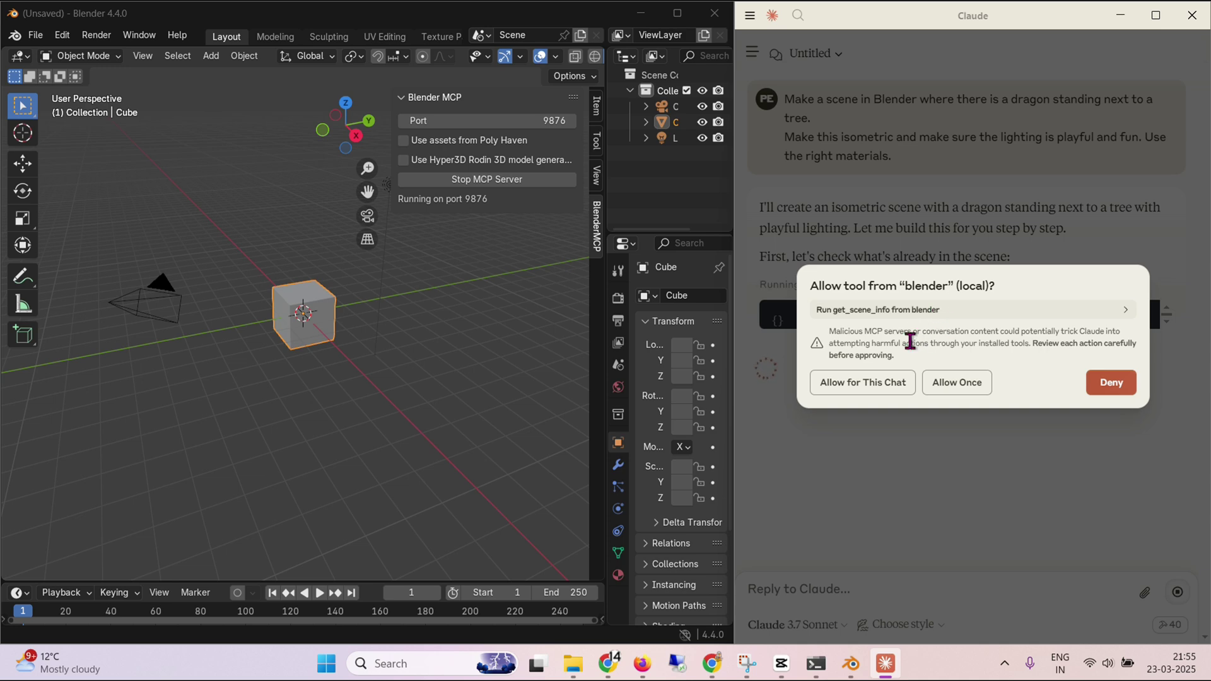
{"action": "left_click", "coordinate": [845, 386]}
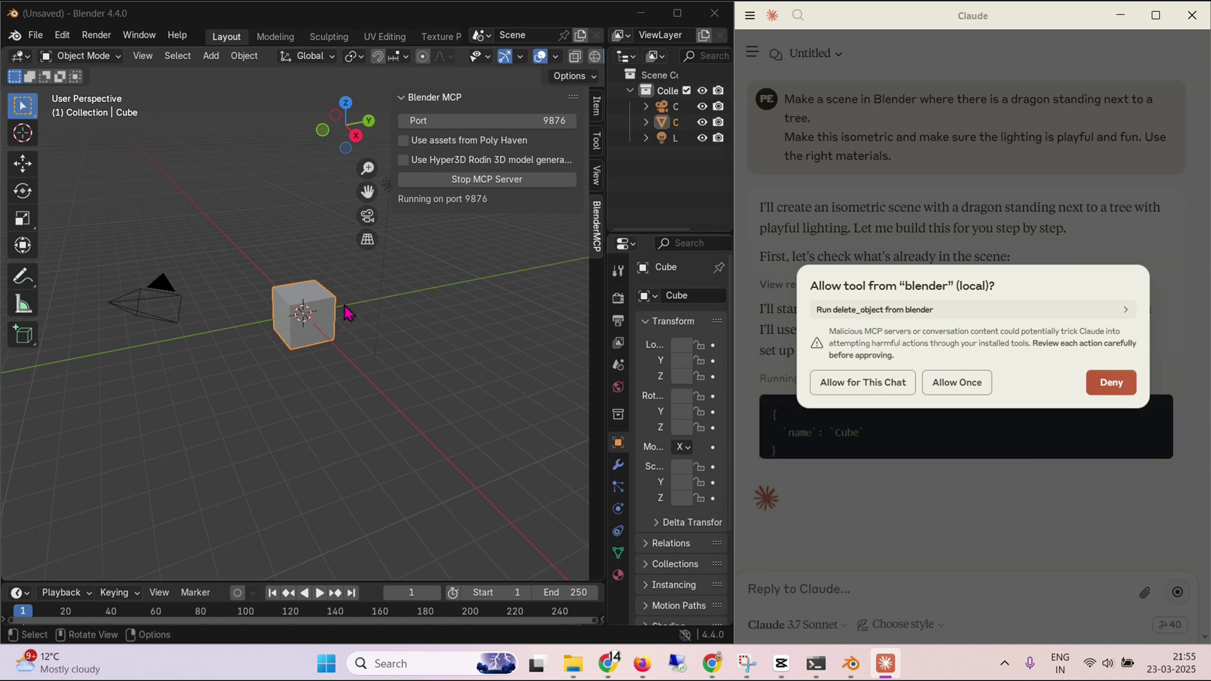
{"action": "left_click", "coordinate": [936, 381]}
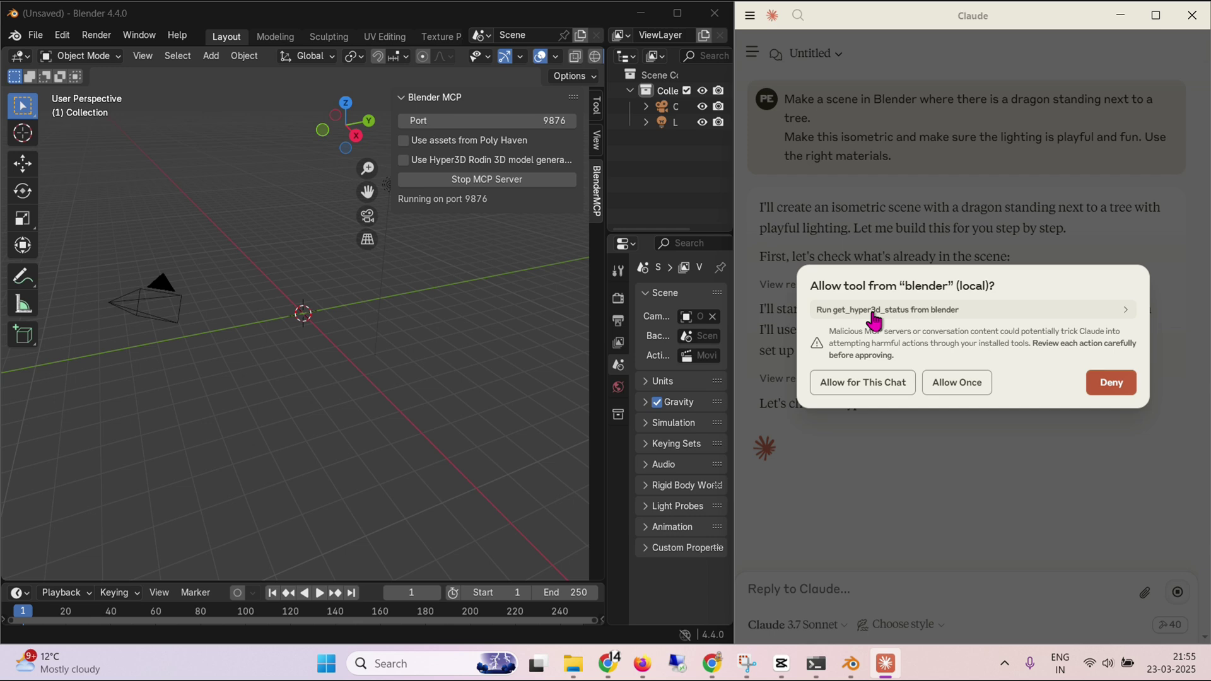
{"action": "left_click", "coordinate": [868, 381]}
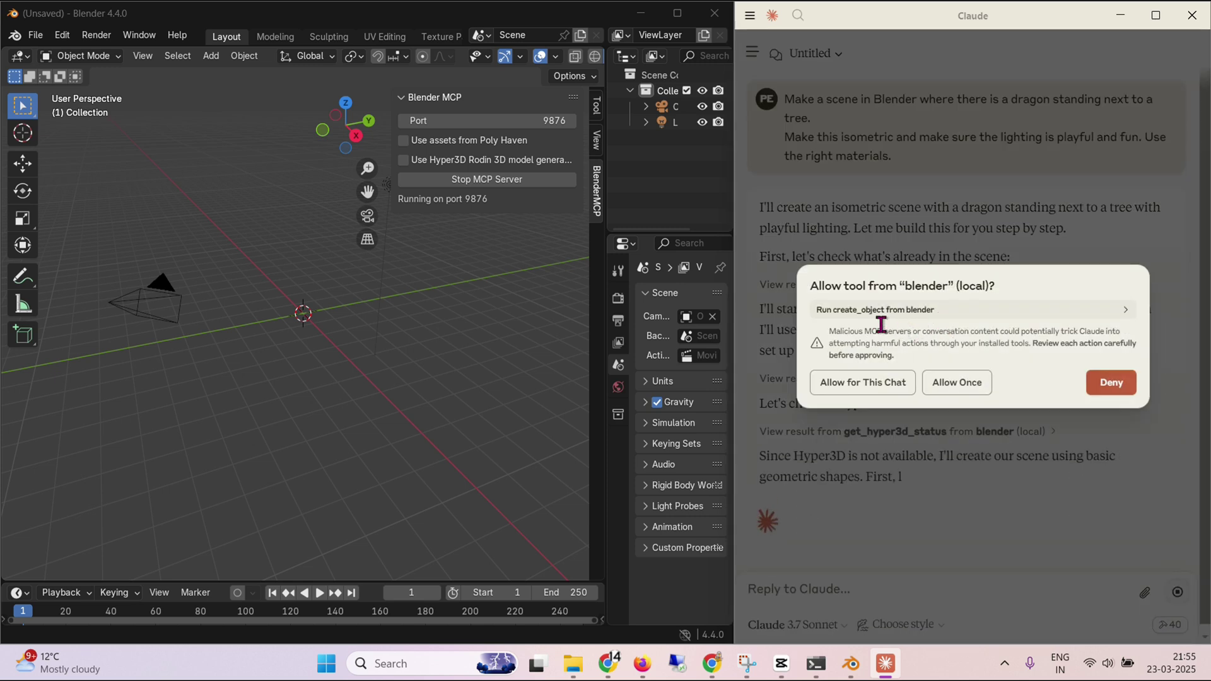
{"action": "left_click", "coordinate": [851, 387]}
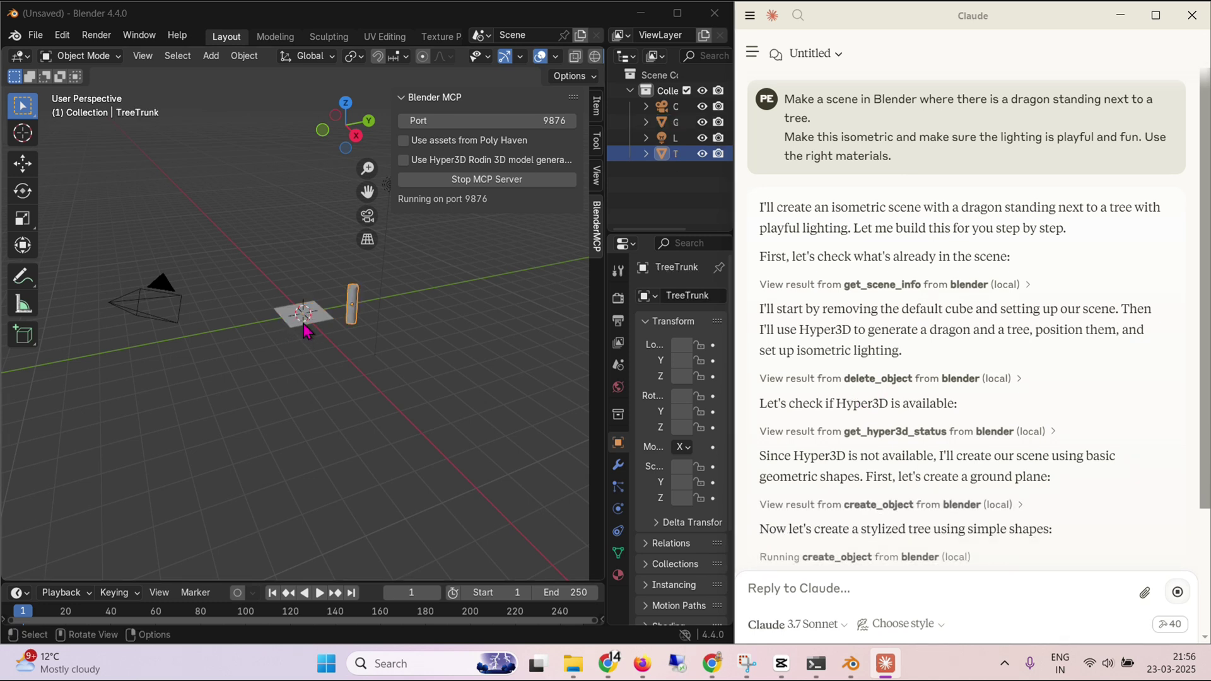
Step: Orbit the viewport to watch the stacked-cone pine tree and primitive dragon being built
{"action": "scroll", "coordinate": [363, 322], "scroll_direction": "up", "scroll_amount": 3}
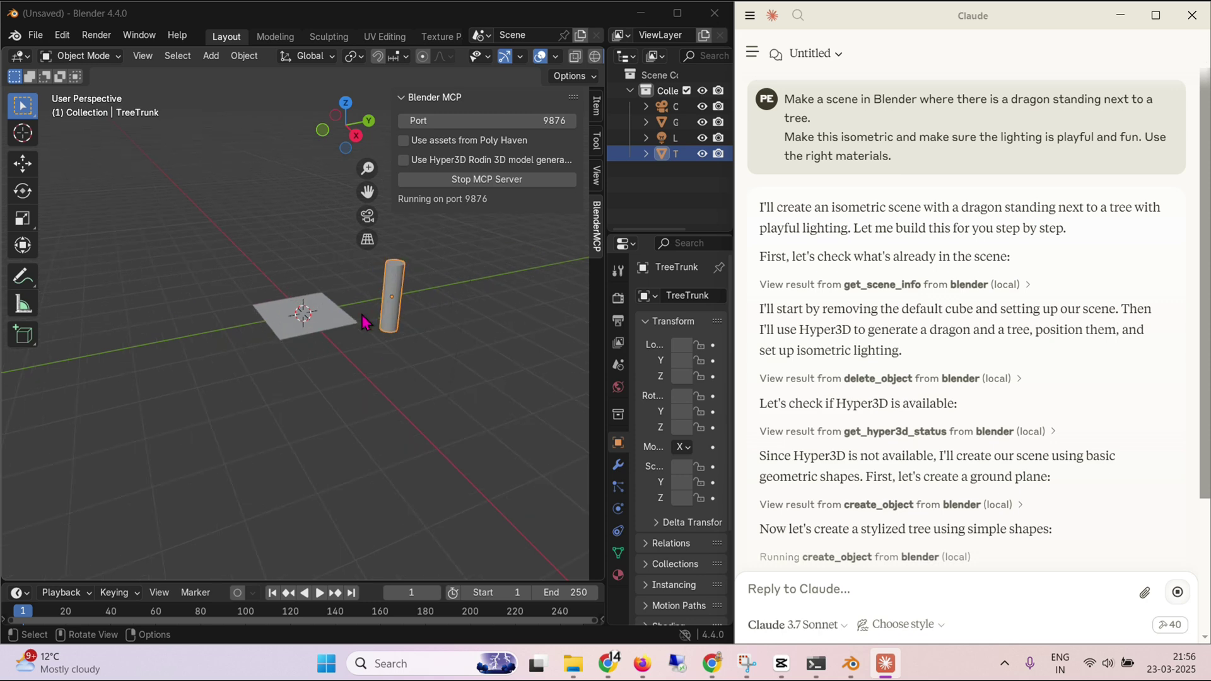
{"action": "scroll", "coordinate": [379, 318], "scroll_direction": "down", "scroll_amount": 1}
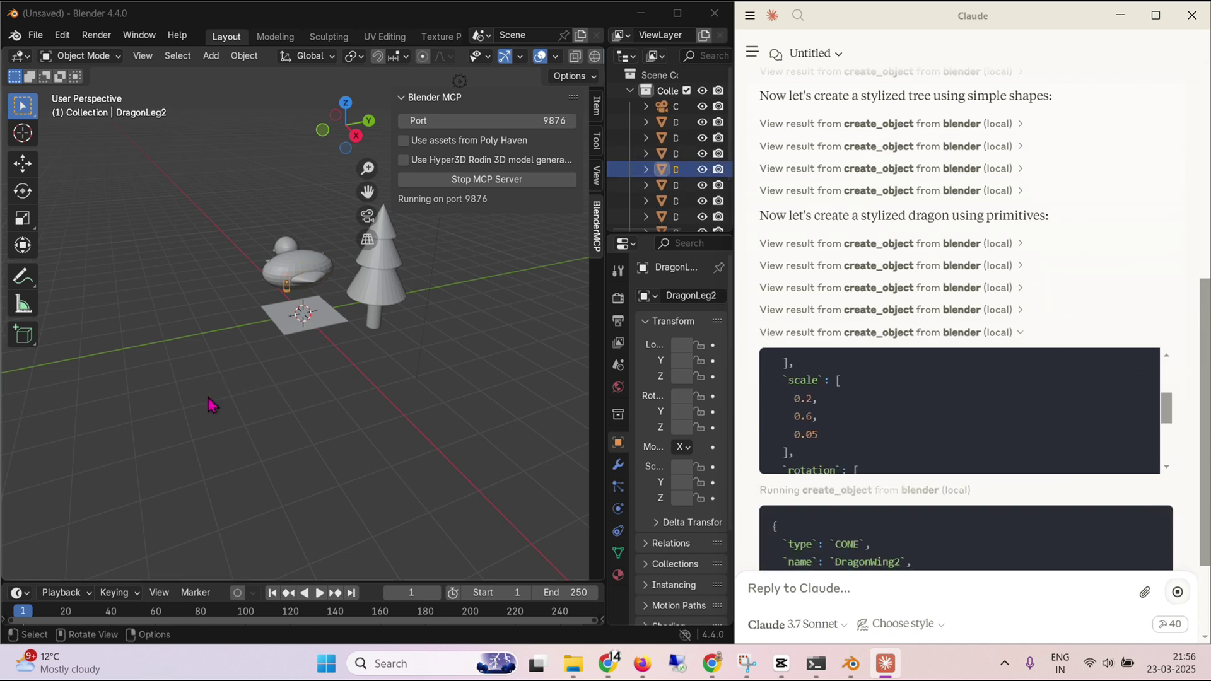
{"action": "middle_click_drag", "start_coordinate": [210, 406], "coordinate": [501, 408]}
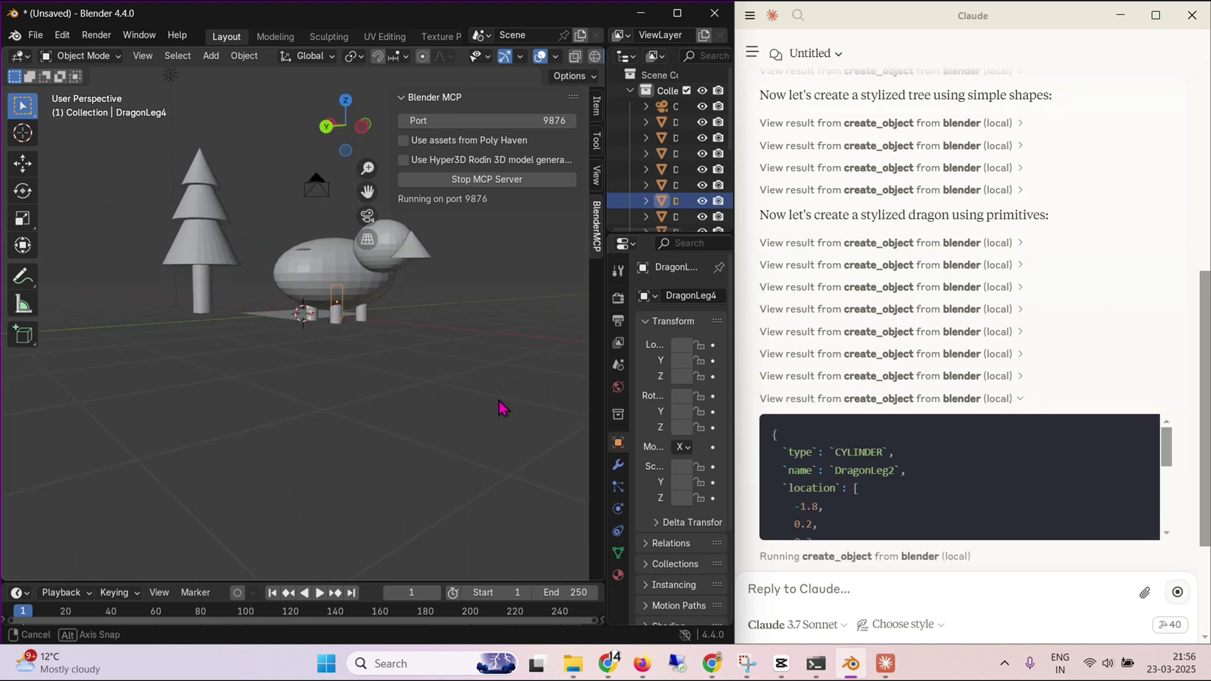
{"action": "middle_click_drag", "start_coordinate": [322, 419], "coordinate": [734, 435]}
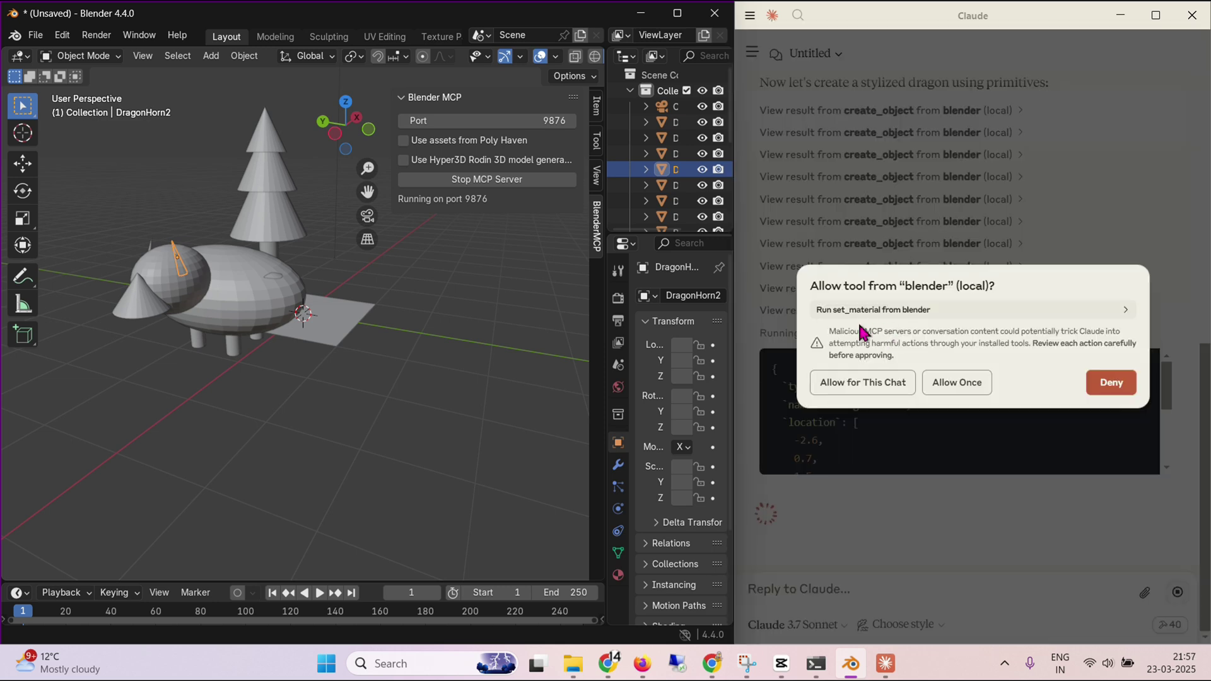
Step: Approve Claude's dragon-material and modify_object requests for this chat, orbiting to view the dragon
{"action": "left_click", "coordinate": [858, 389]}
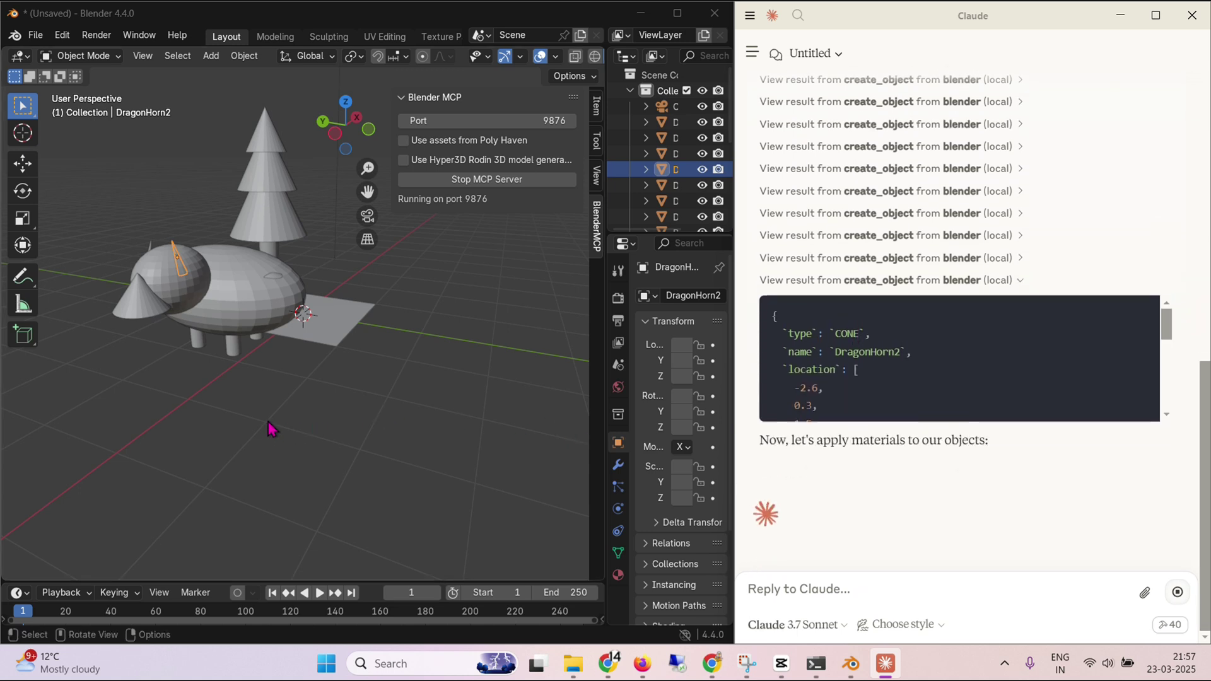
{"action": "middle_click_drag", "start_coordinate": [271, 427], "coordinate": [354, 462]}
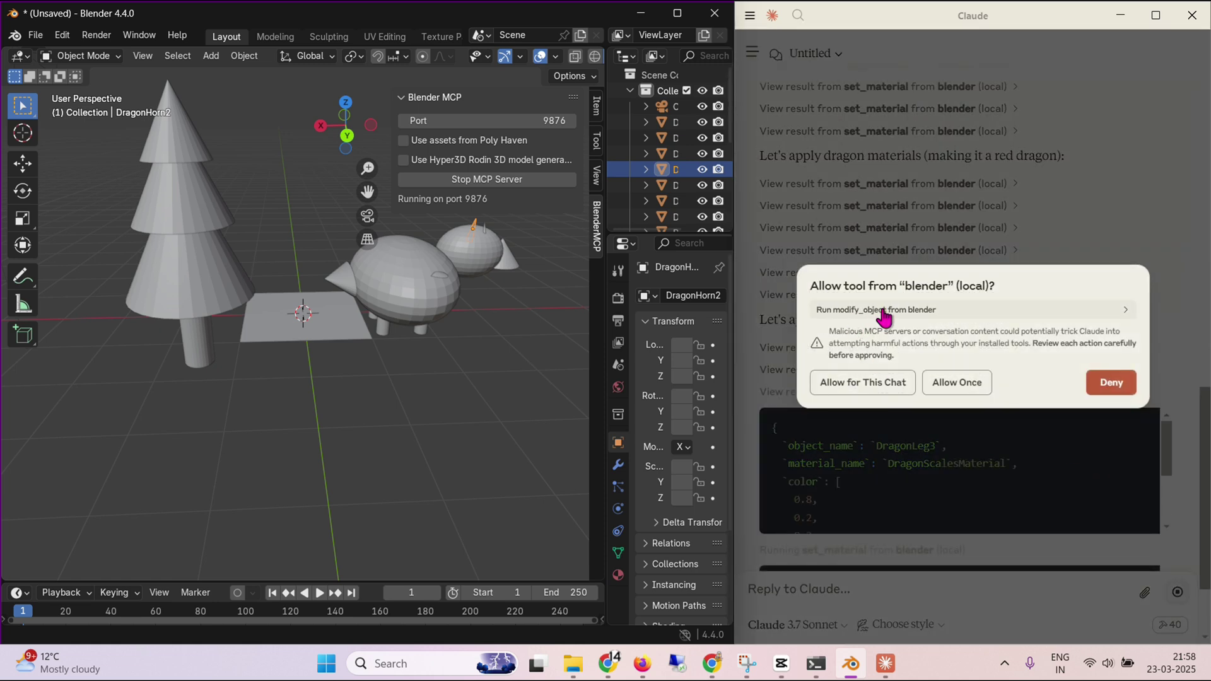
{"action": "left_click", "coordinate": [861, 383]}
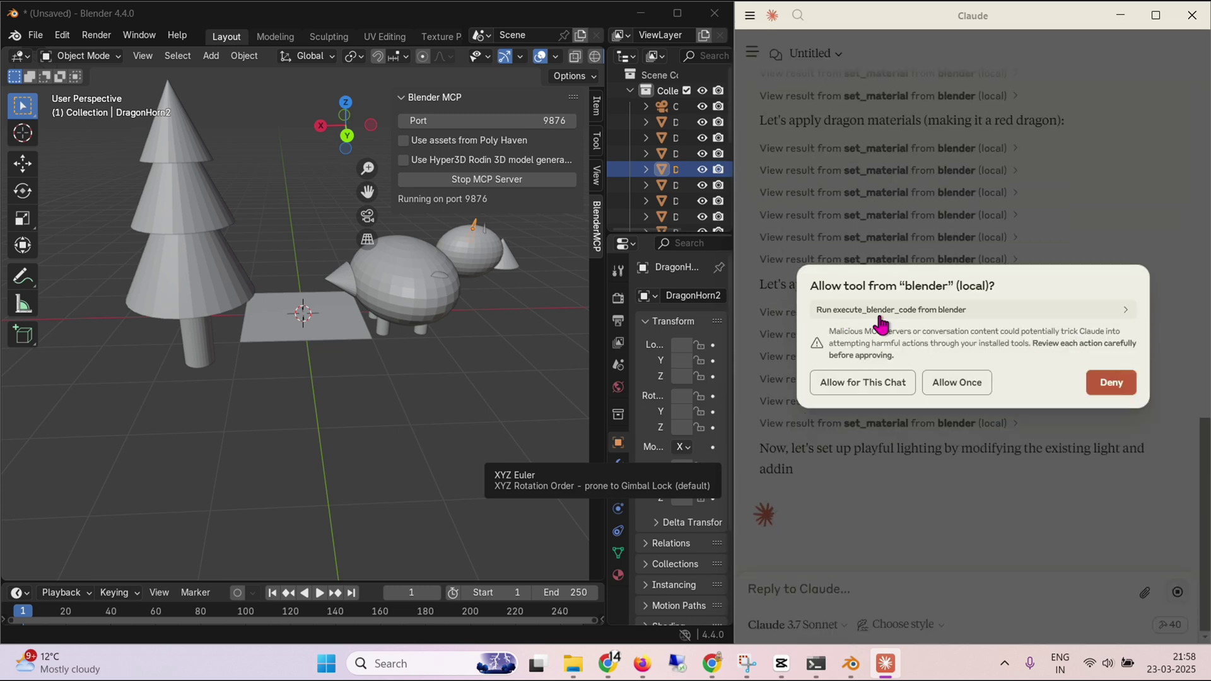
Step: Allow execute_blender_code, widen the outliner and properties area, then orbit around the pink dragon
{"action": "left_click", "coordinate": [870, 382]}
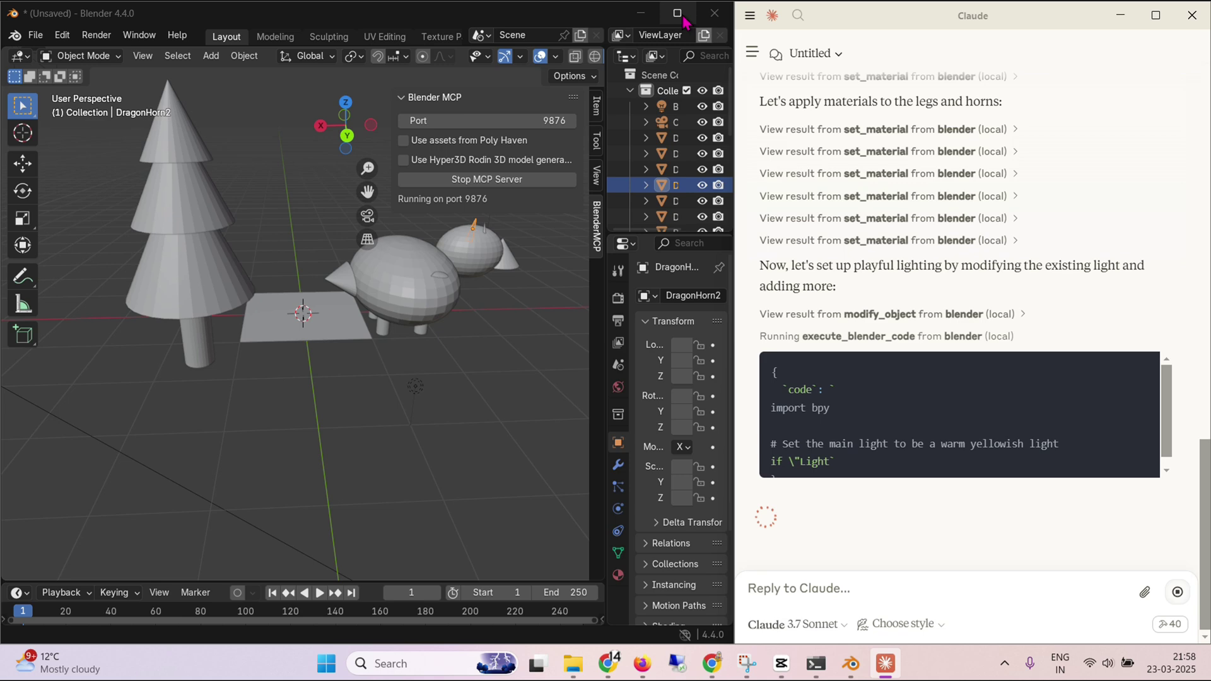
{"action": "left_click_drag", "start_coordinate": [604, 386], "coordinate": [458, 386]}
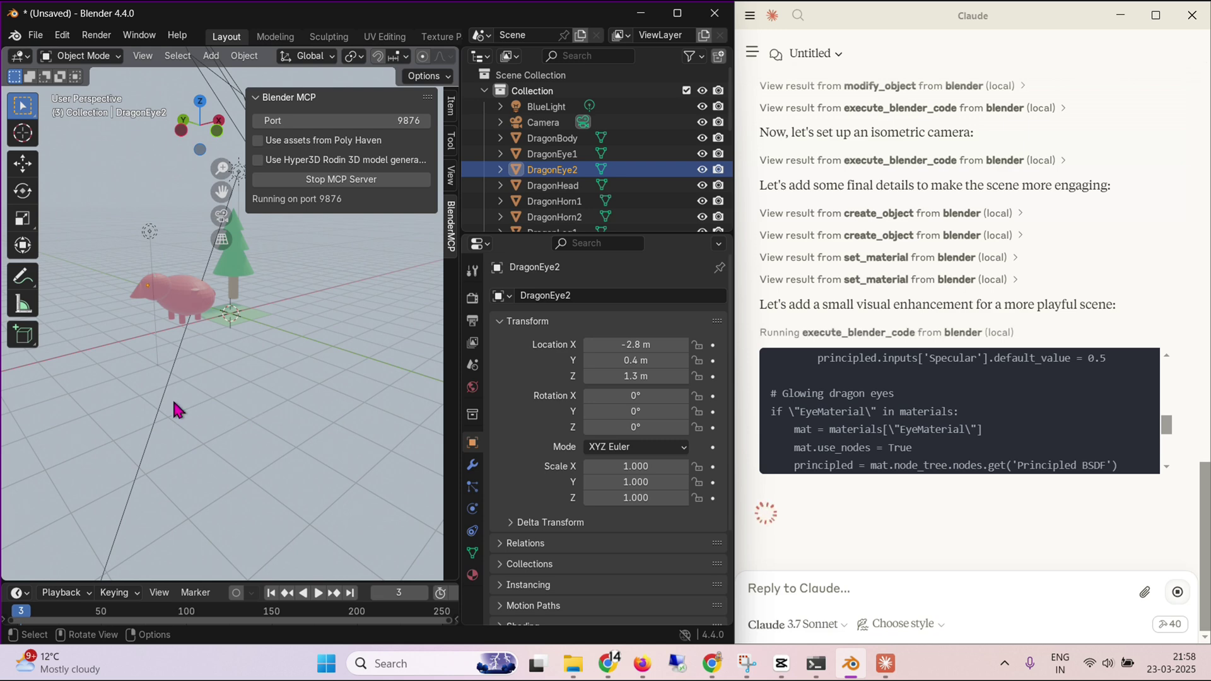
{"action": "middle_click_drag", "start_coordinate": [95, 400], "coordinate": [341, 381]}
{"action": "scroll", "coordinate": [341, 315], "scroll_direction": "up", "scroll_amount": 2}
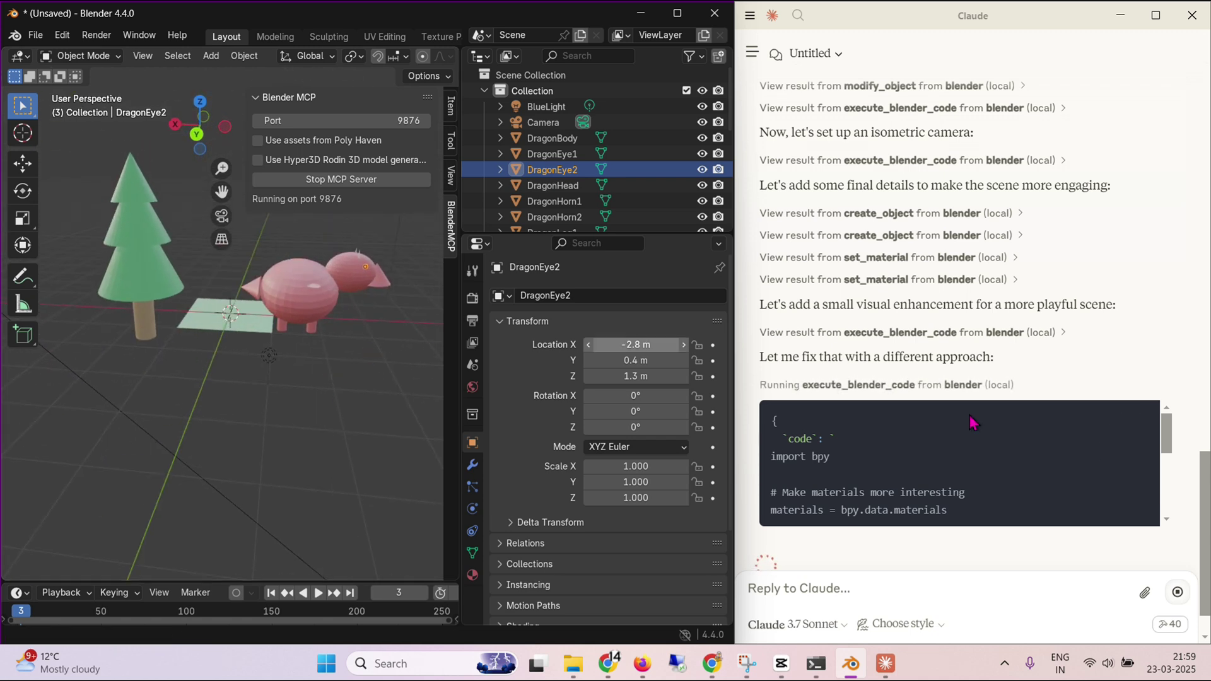
Step: Scroll back and forth through Claude's final summary of the dragon-and-tree scene
{"action": "scroll", "coordinate": [1168, 436], "scroll_direction": "down", "scroll_amount": 1}
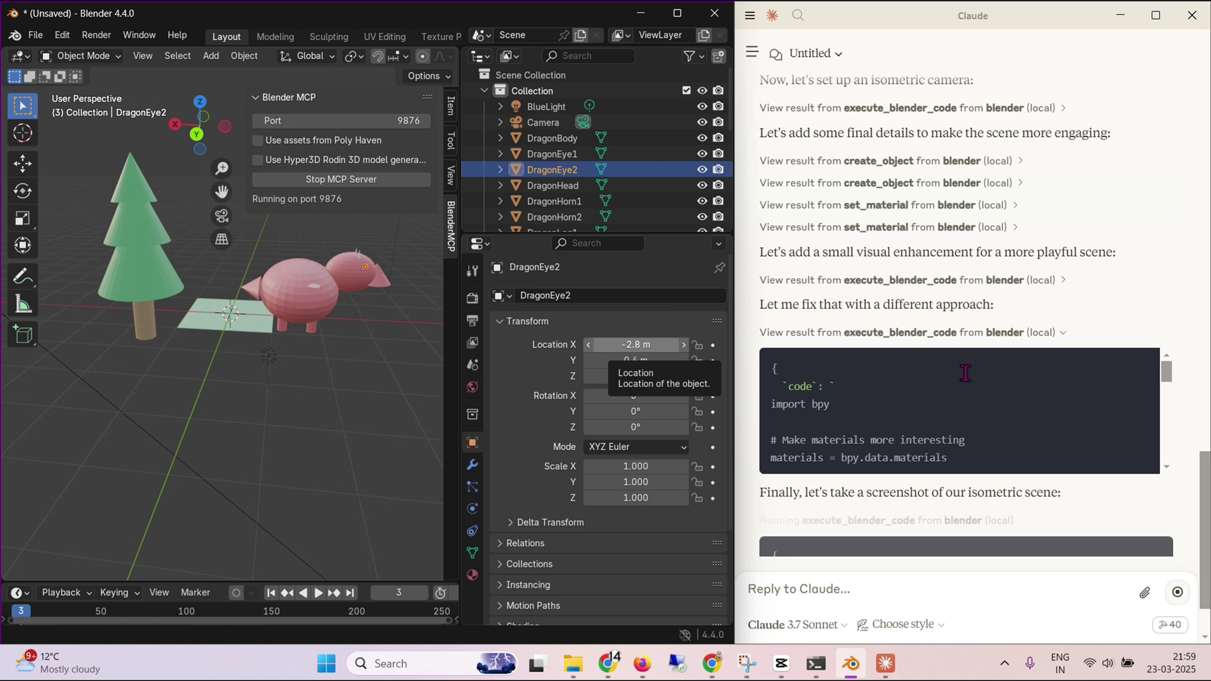
{"action": "scroll", "coordinate": [1194, 452], "scroll_direction": "down", "scroll_amount": 3}
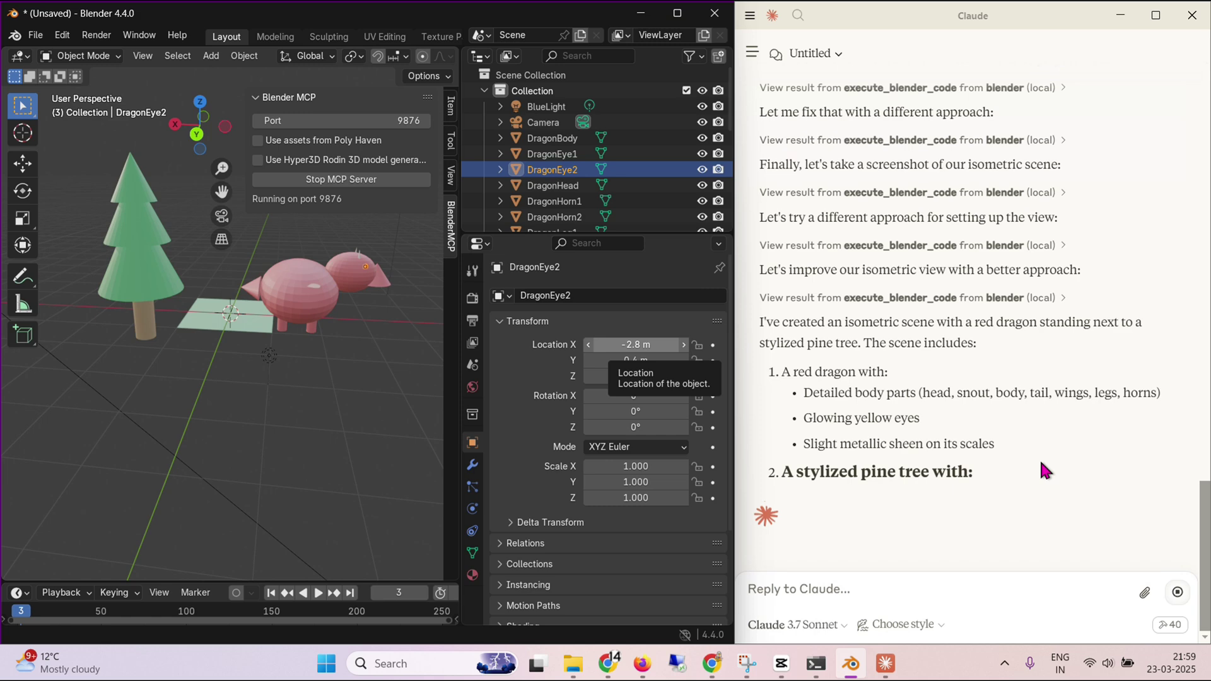
{"action": "scroll", "coordinate": [1041, 435], "scroll_direction": "up", "scroll_amount": 2}
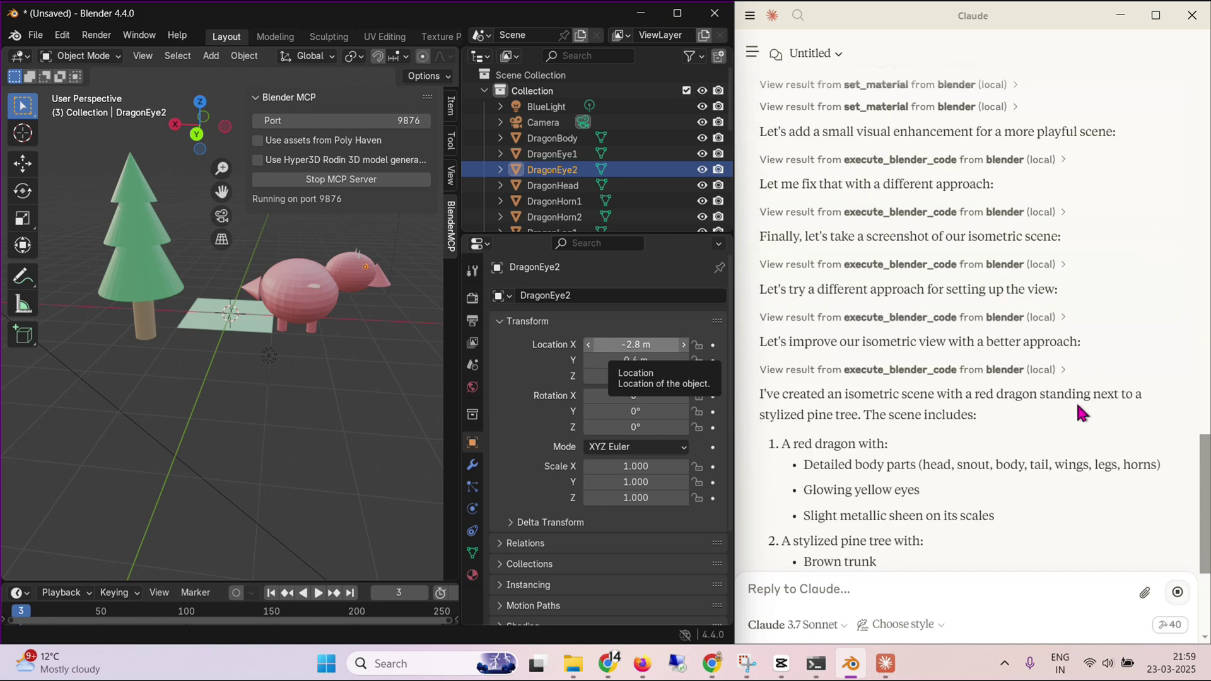
{"action": "left_click_drag", "start_coordinate": [781, 415], "coordinate": [840, 415]}
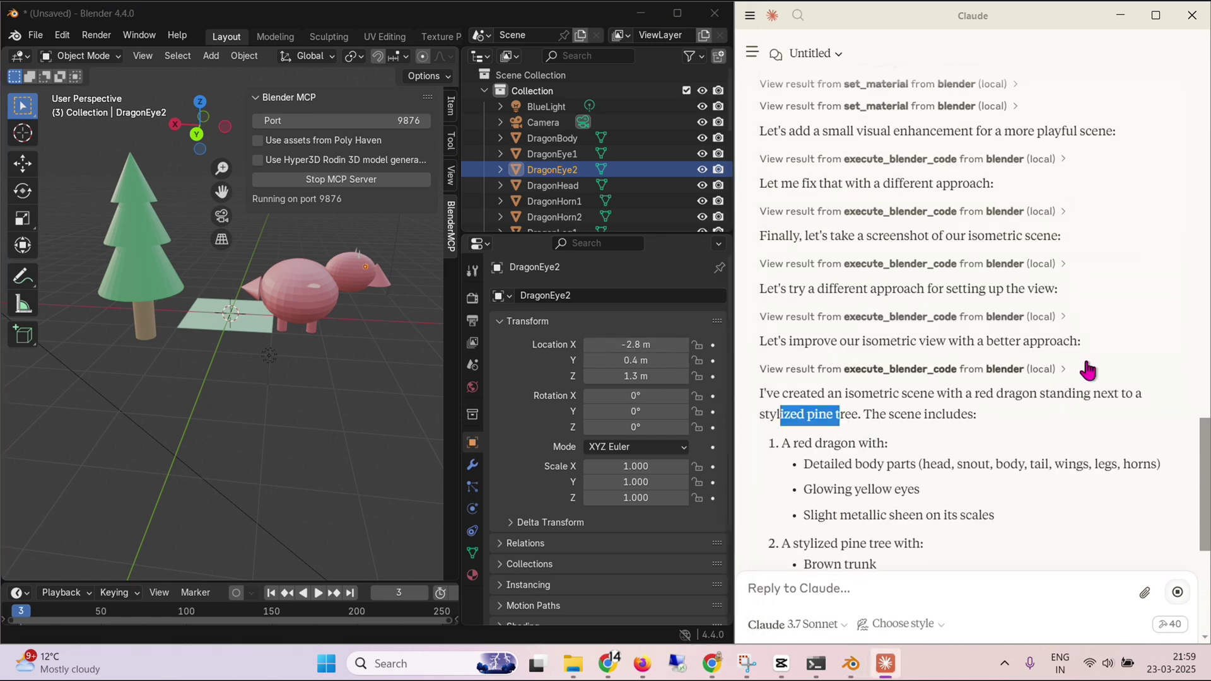
{"action": "scroll", "coordinate": [1091, 368], "scroll_direction": "down", "scroll_amount": 2}
{"action": "scroll", "coordinate": [979, 333], "scroll_direction": "down", "scroll_amount": 2}
{"action": "scroll", "coordinate": [978, 330], "scroll_direction": "up", "scroll_amount": 2}
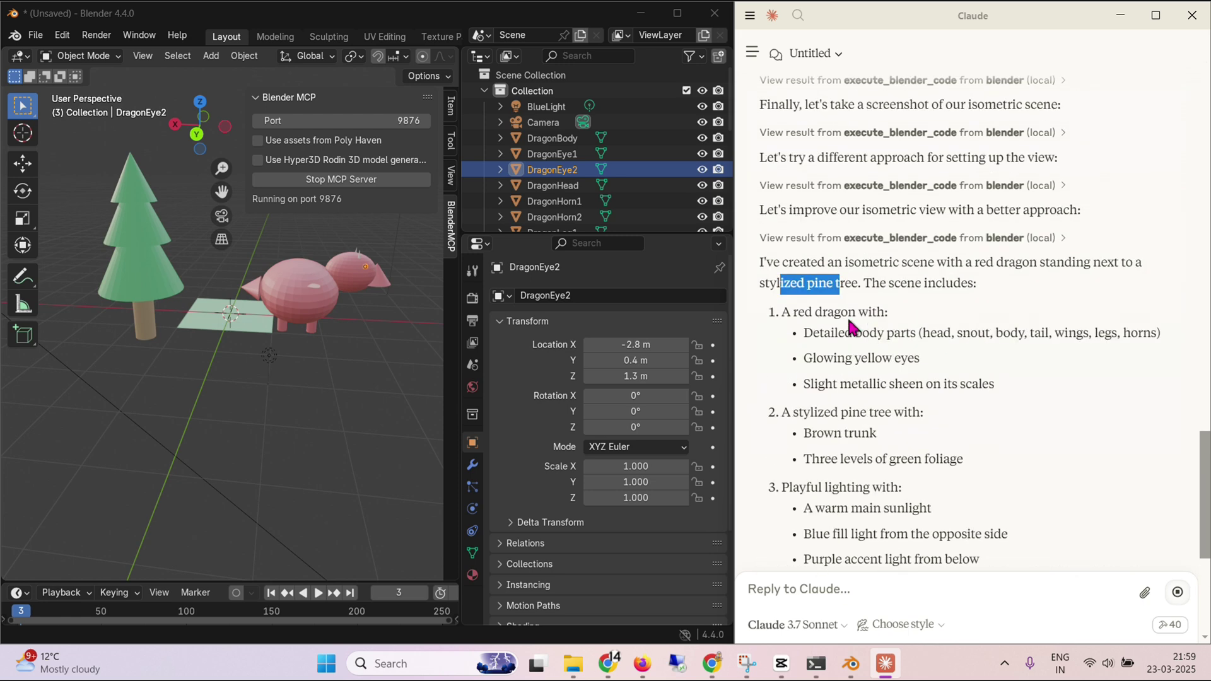
Step: Highlight the dragon body-parts and isometric camera lines while reading to the summary's end
{"action": "left_click", "coordinate": [845, 349]}
{"action": "left_click_drag", "start_coordinate": [813, 333], "coordinate": [952, 333]}
{"action": "left_click", "coordinate": [830, 357]}
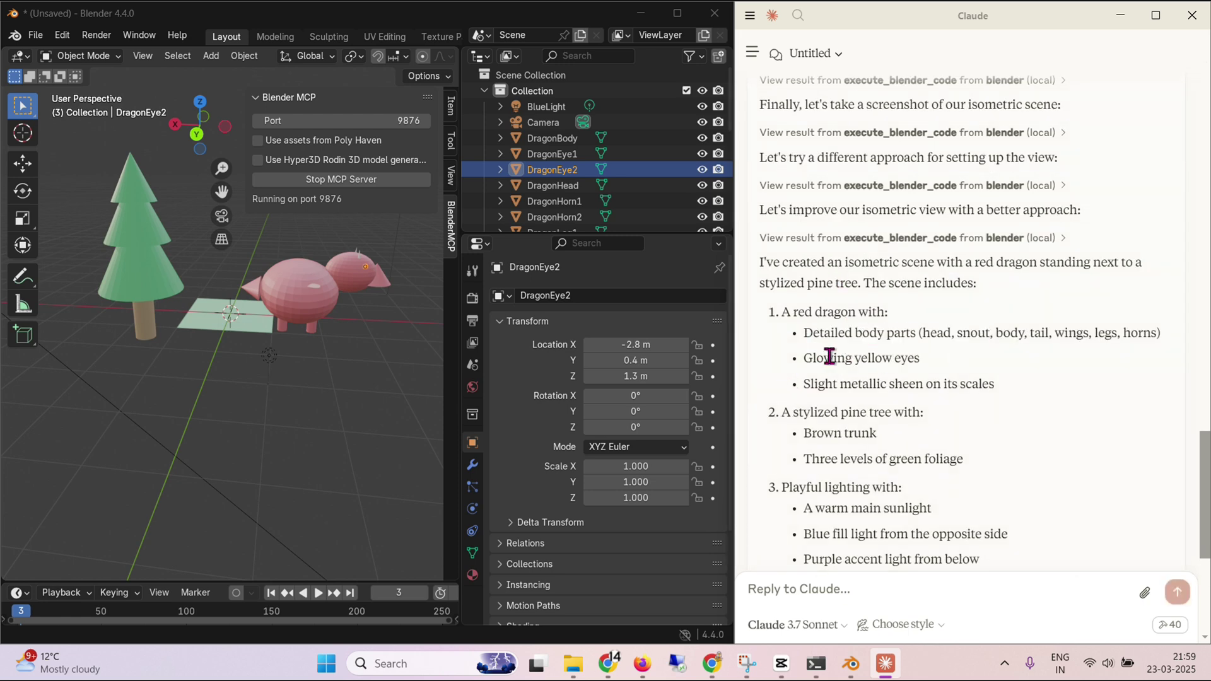
{"action": "left_click_drag", "start_coordinate": [799, 412], "coordinate": [919, 410]}
{"action": "scroll", "coordinate": [953, 302], "scroll_direction": "down", "scroll_amount": 2}
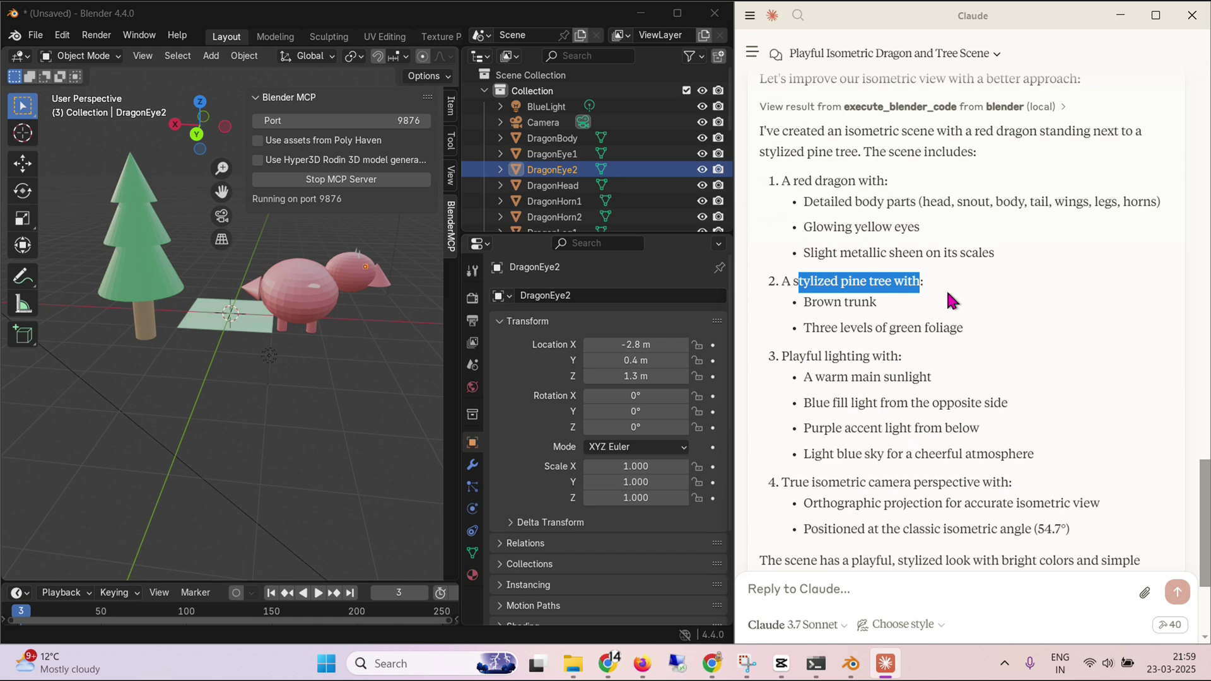
{"action": "left_click", "coordinate": [795, 357]}
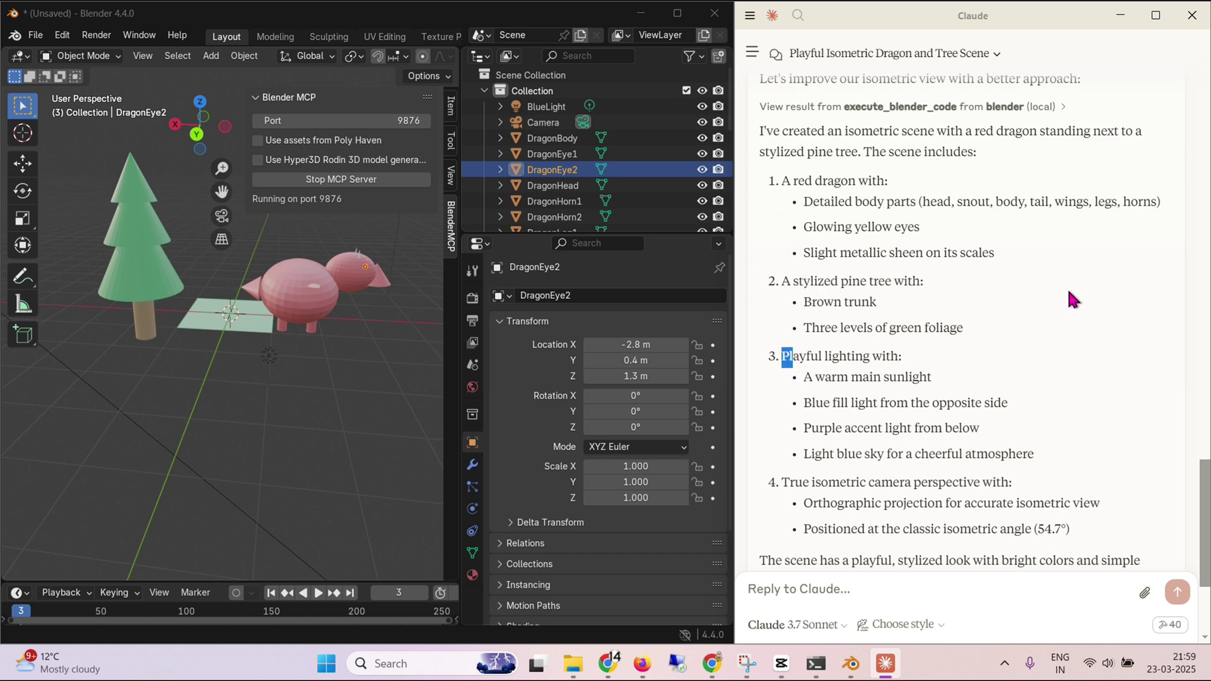
{"action": "scroll", "coordinate": [1073, 299], "scroll_direction": "down", "scroll_amount": 2}
{"action": "left_click_drag", "start_coordinate": [828, 347], "coordinate": [914, 350]}
{"action": "left_click", "coordinate": [938, 354]}
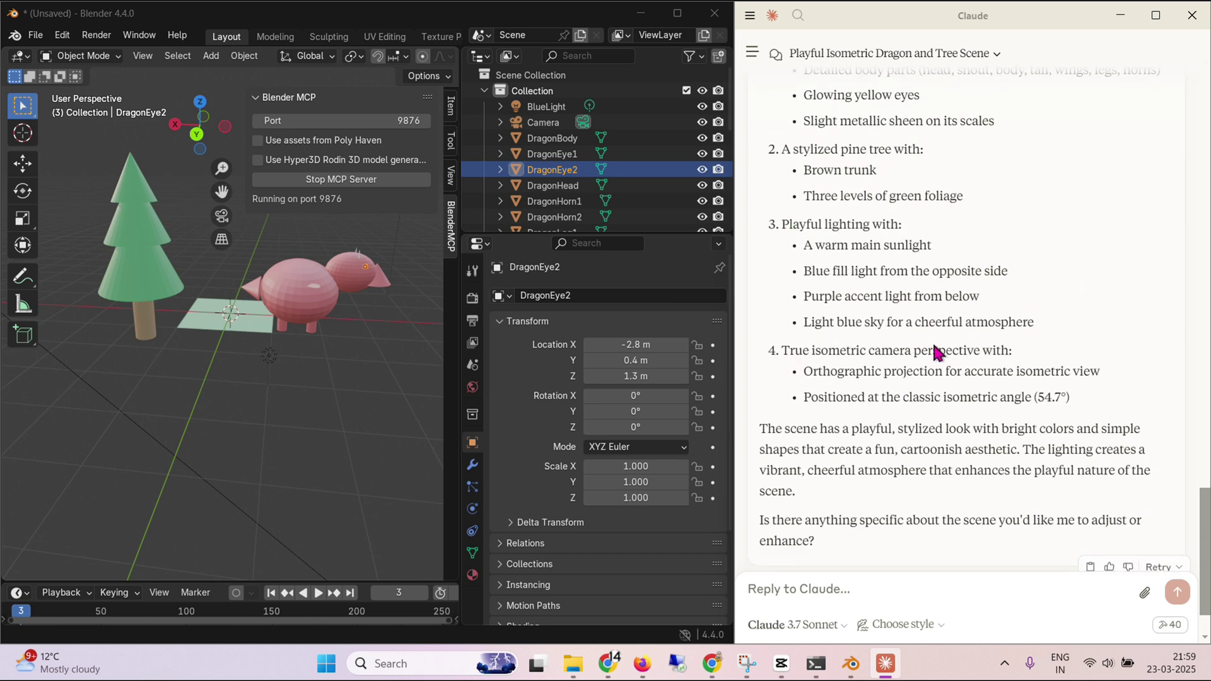
{"action": "scroll", "coordinate": [1025, 322], "scroll_direction": "down", "scroll_amount": 1}
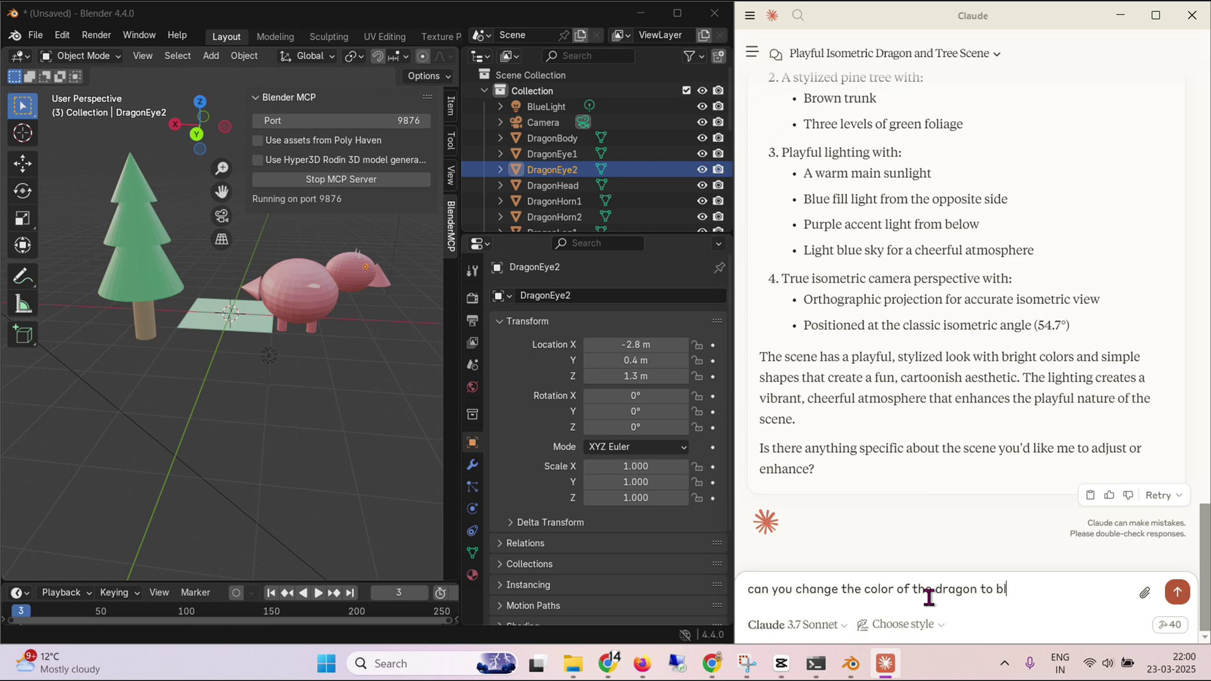
Step: Add a new line and send the 'change the color of the dragon to blue' request
{"action": "key", "text": "shift+Return"}
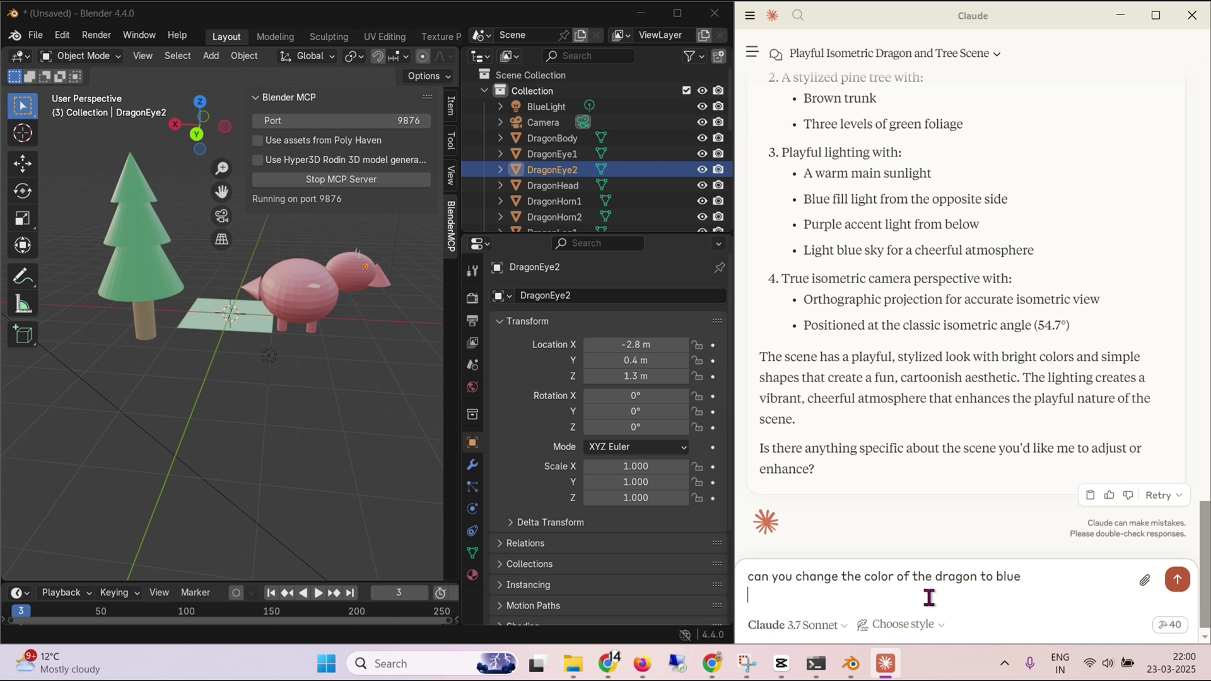
{"action": "left_click", "coordinate": [1176, 582]}
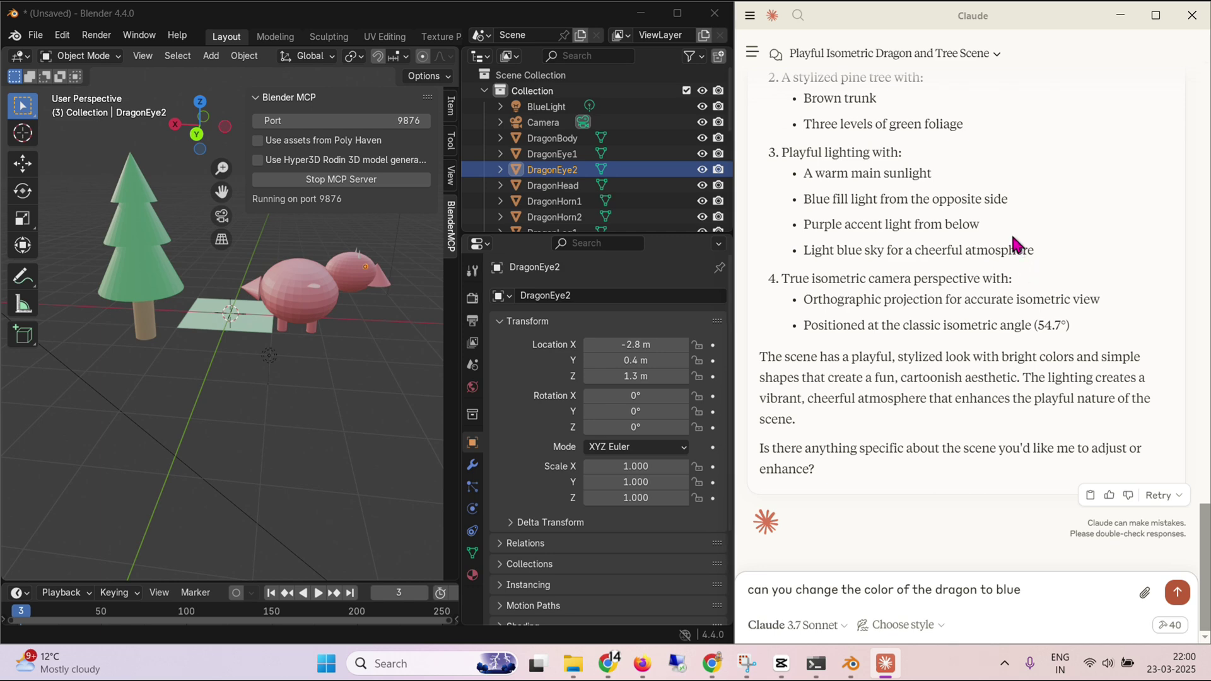
Step: Bring Blender to full screen, orbit to side and perspective views, then view through the camera
{"action": "left_click", "coordinate": [1121, 16]}
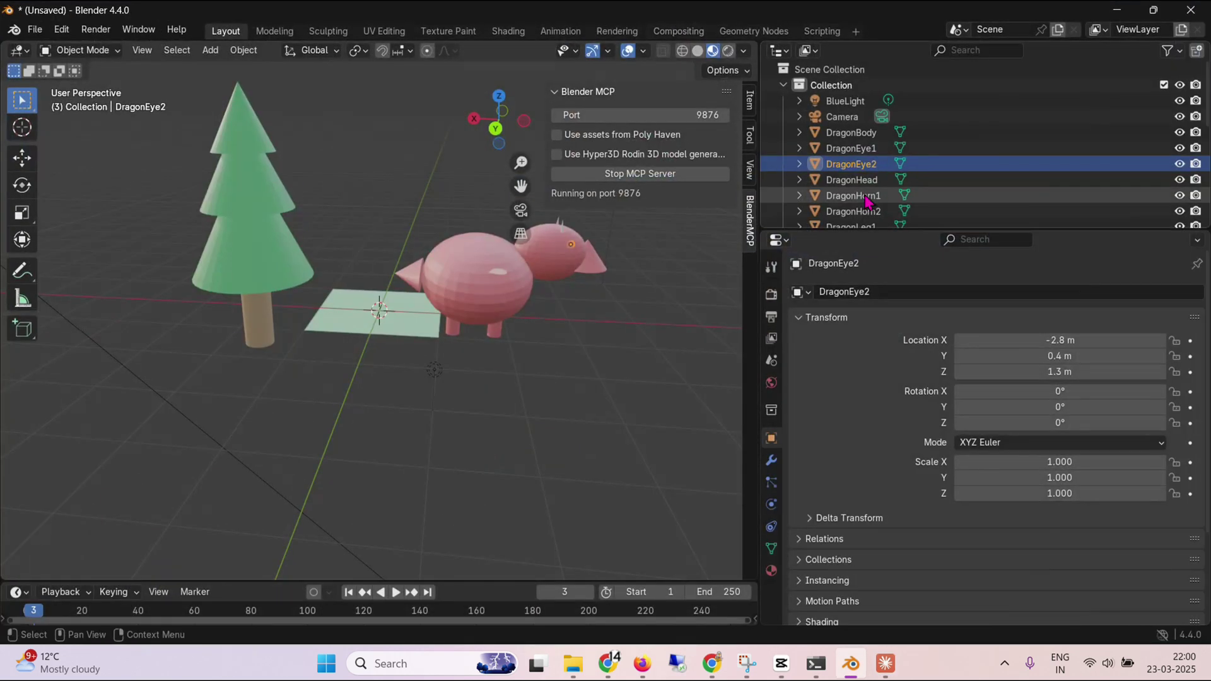
{"action": "middle_click_drag", "start_coordinate": [630, 415], "coordinate": [554, 419], "text": "alt"}
{"action": "middle_click_drag", "start_coordinate": [456, 395], "coordinate": [600, 400]}
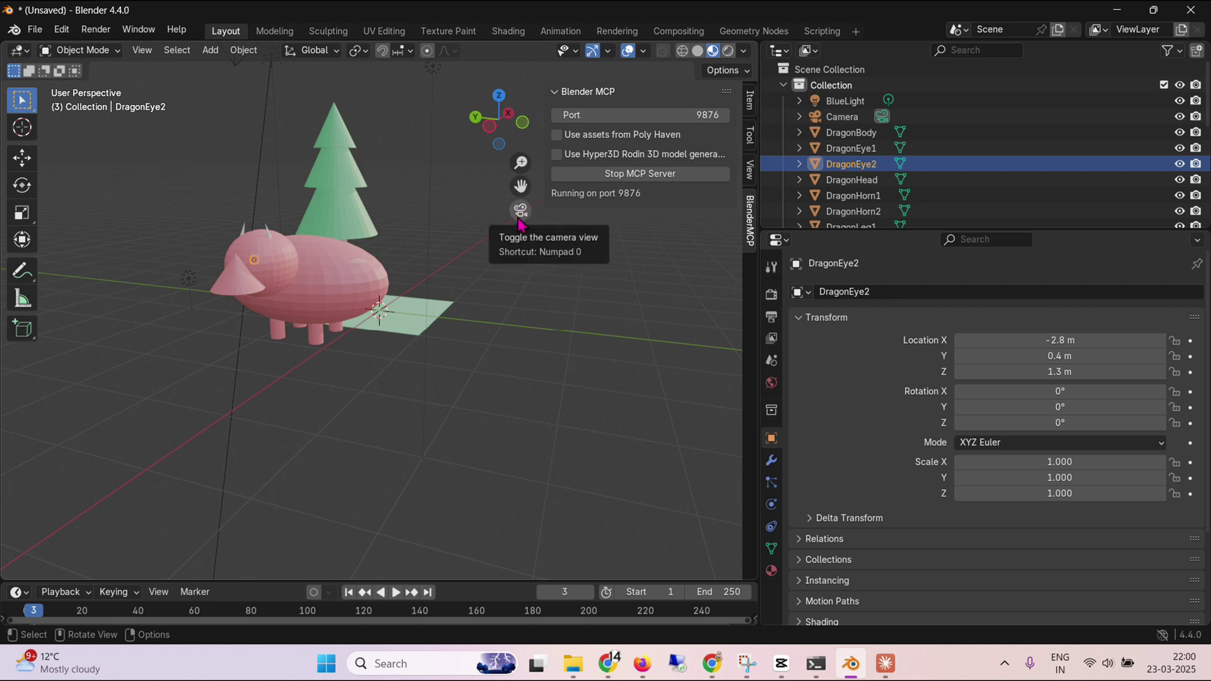
{"action": "left_click", "coordinate": [520, 209]}
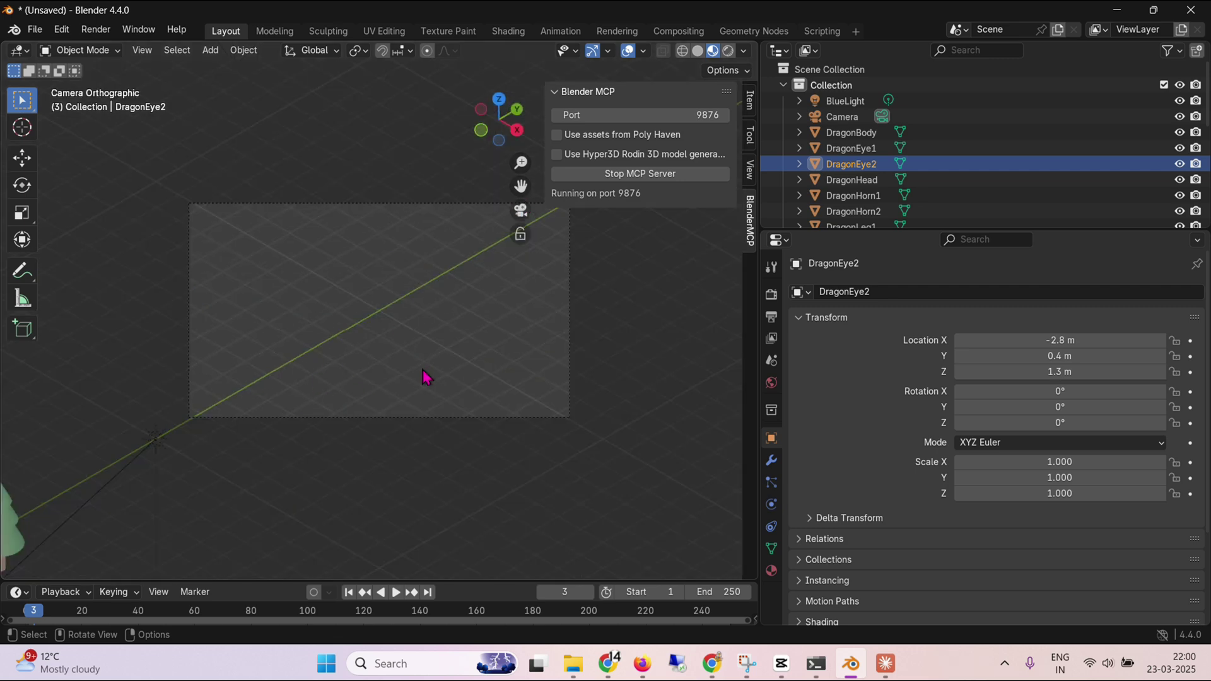
Step: Orbit around the dragon and tree from several angles, deselecting DragonEye2
{"action": "middle_click_drag", "start_coordinate": [423, 377], "coordinate": [326, 382]}
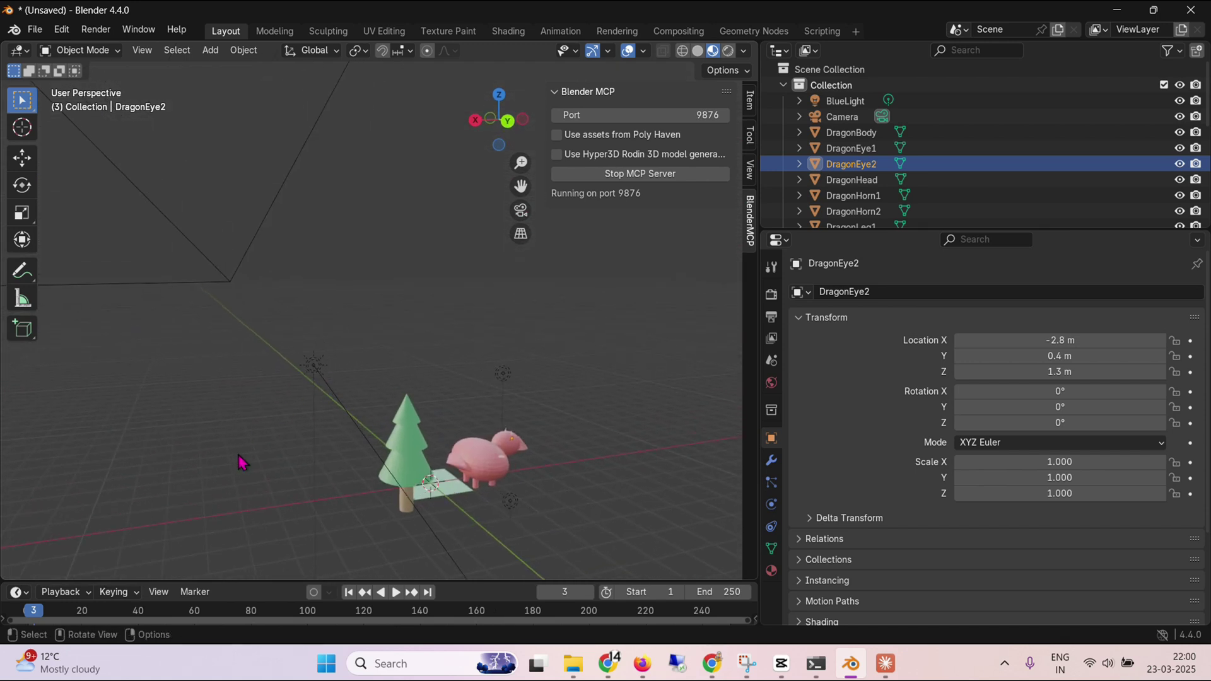
{"action": "middle_click_drag", "start_coordinate": [242, 463], "coordinate": [330, 456]}
{"action": "left_click", "coordinate": [334, 453]}
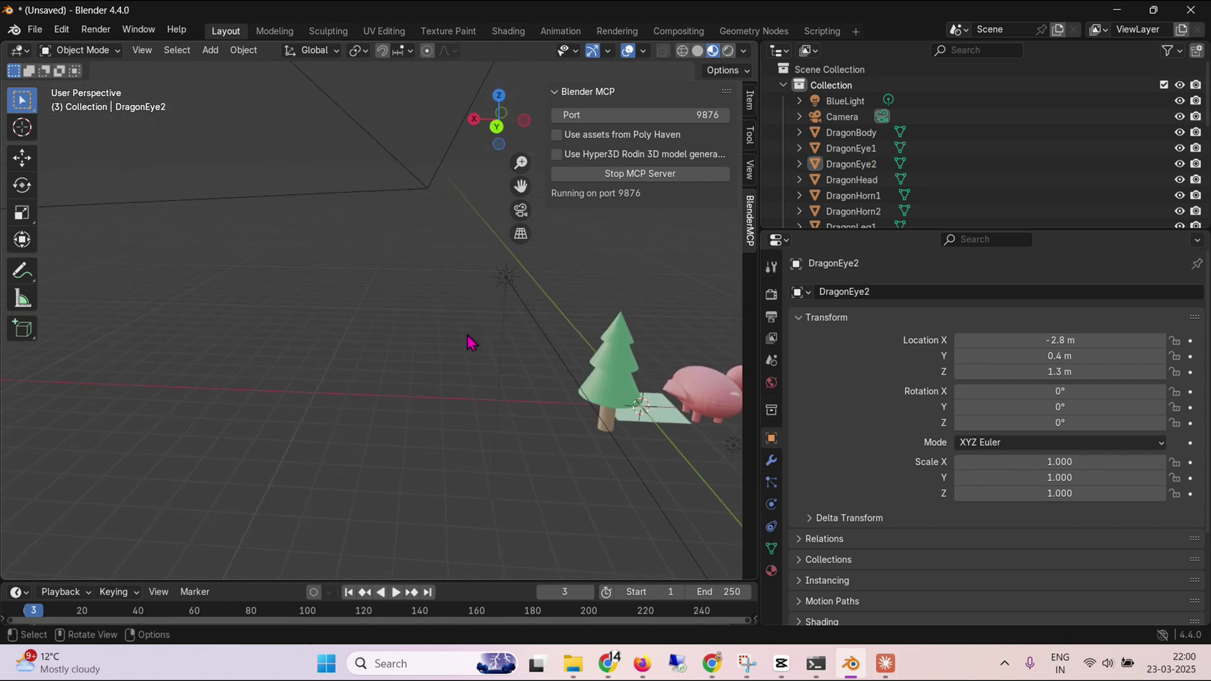
{"action": "middle_click_drag", "start_coordinate": [336, 394], "coordinate": [419, 411]}
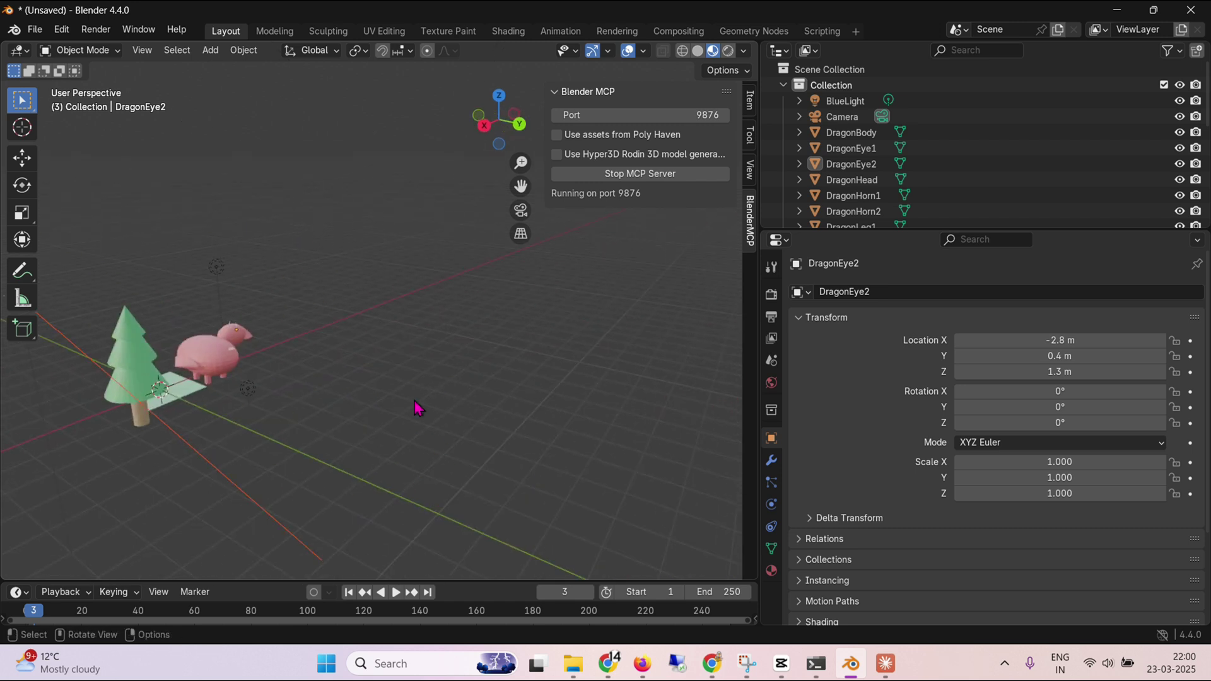
{"action": "middle_click_drag", "start_coordinate": [180, 365], "coordinate": [468, 398]}
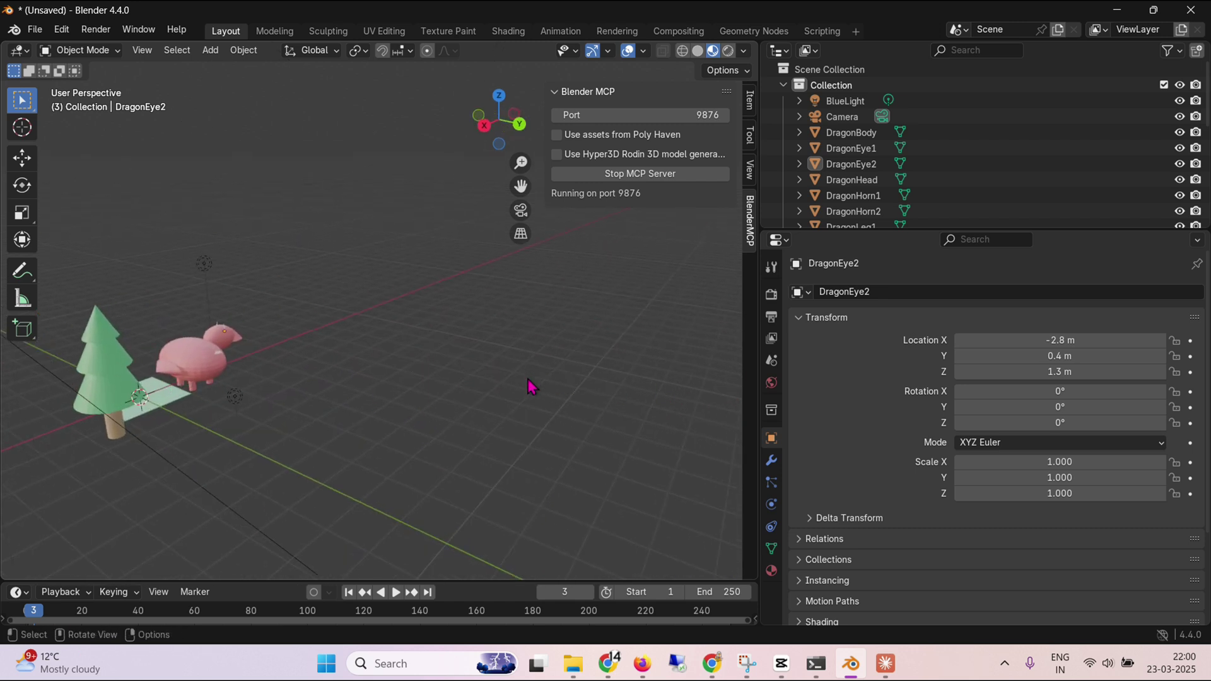